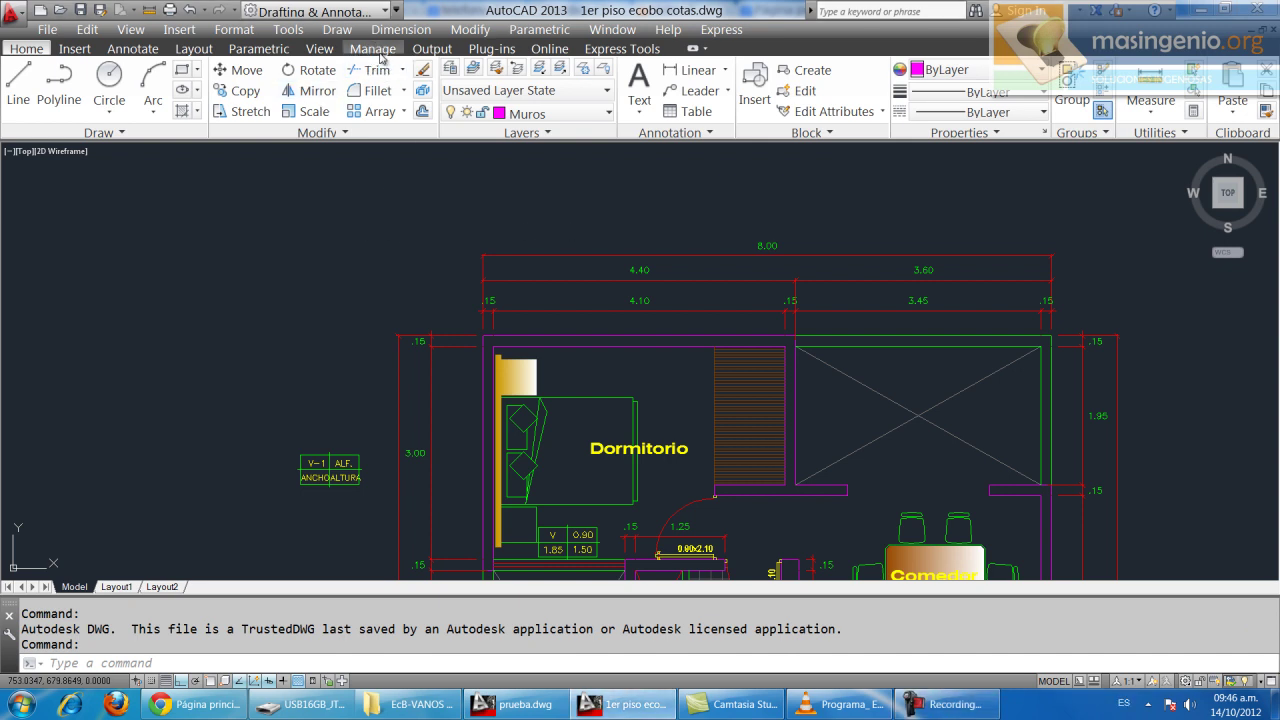
Step: Load the EcB-VANOS.VLX application with APPLOAD, then close the loader
click(380, 52)
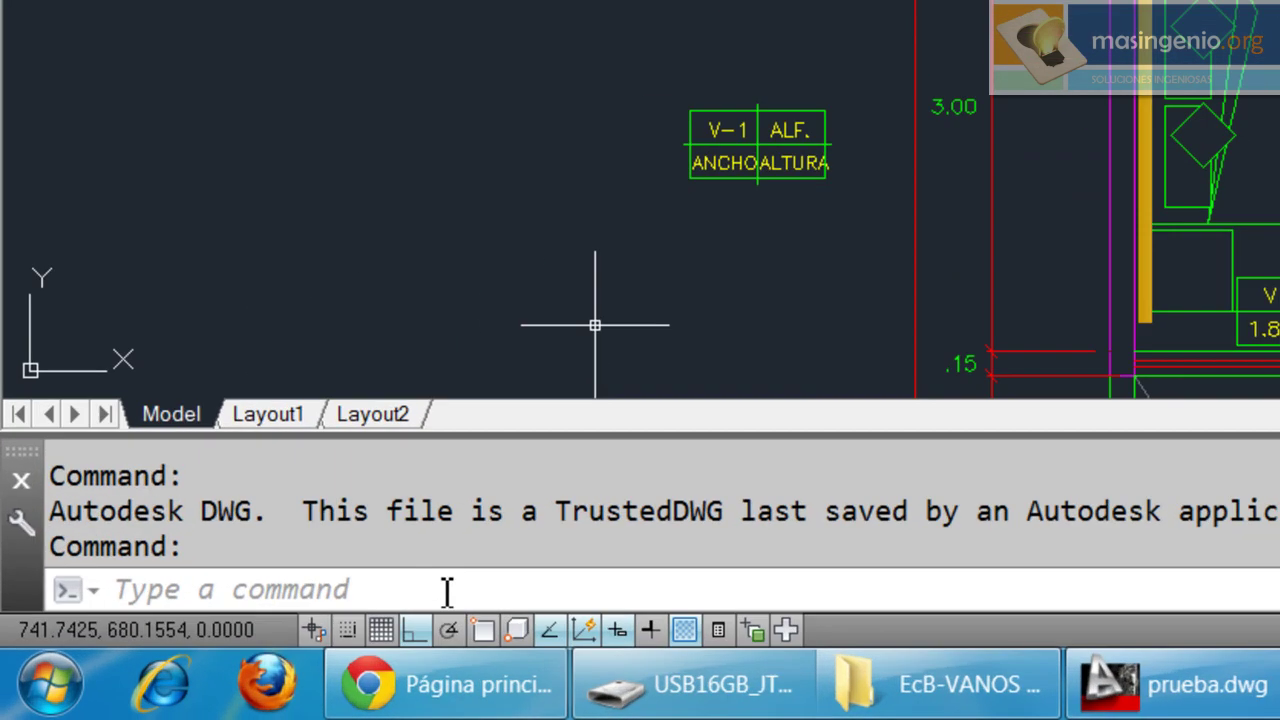
click(198, 662)
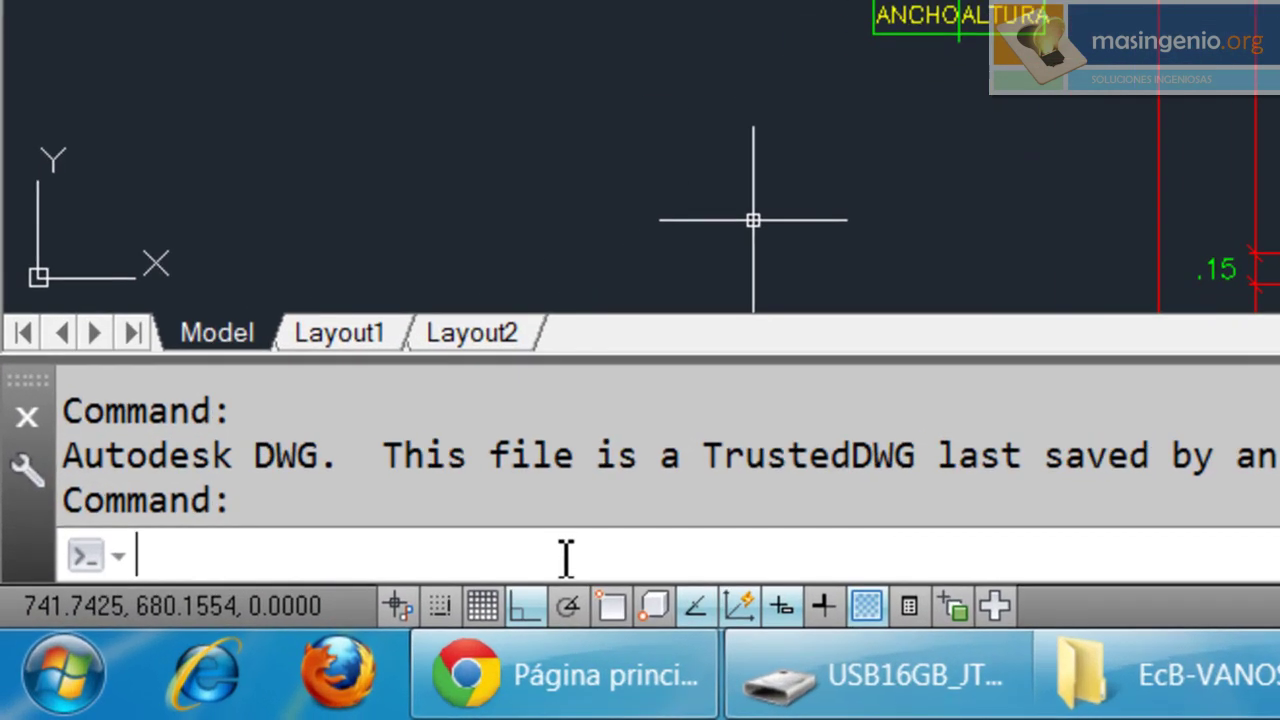
text(AP)
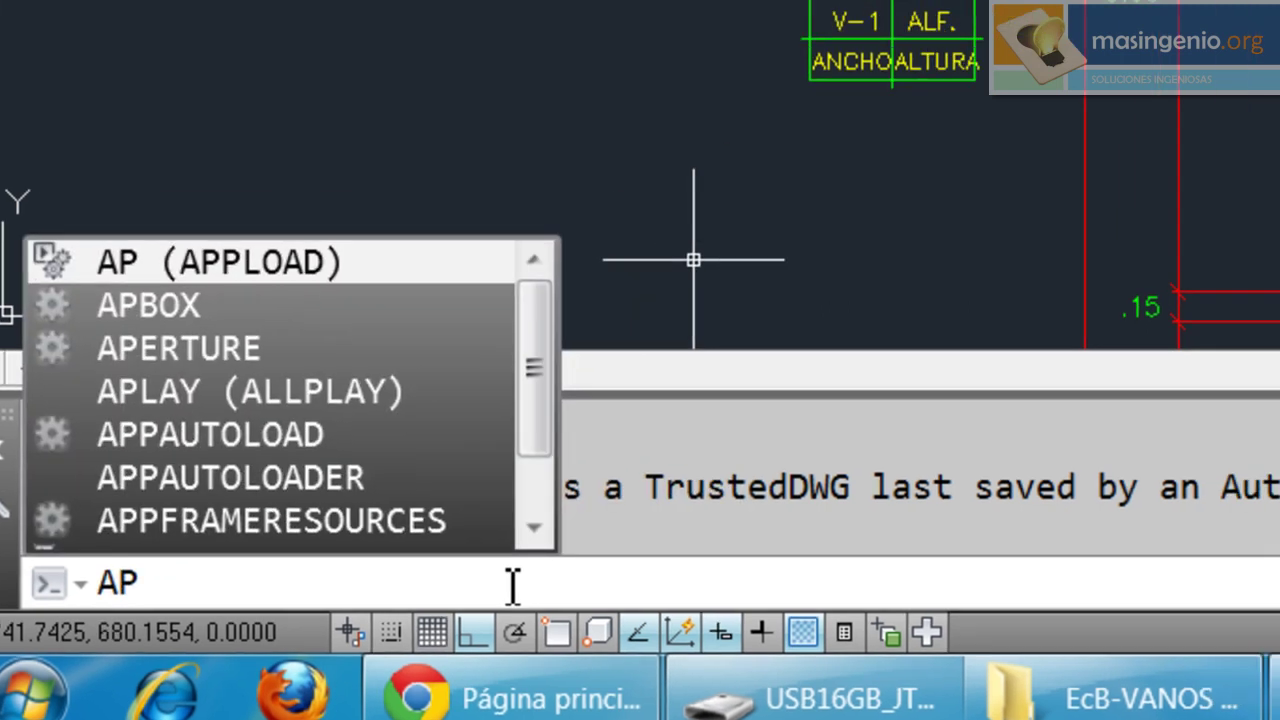
key(Return)
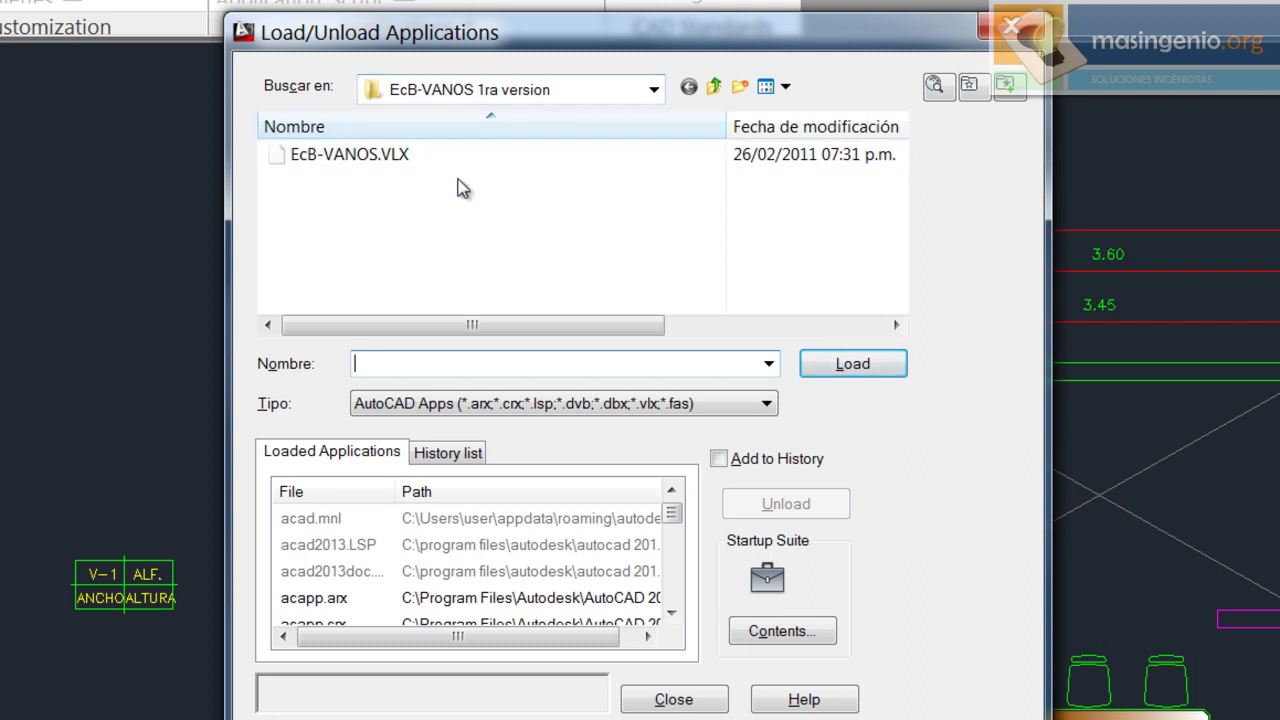
click(366, 160)
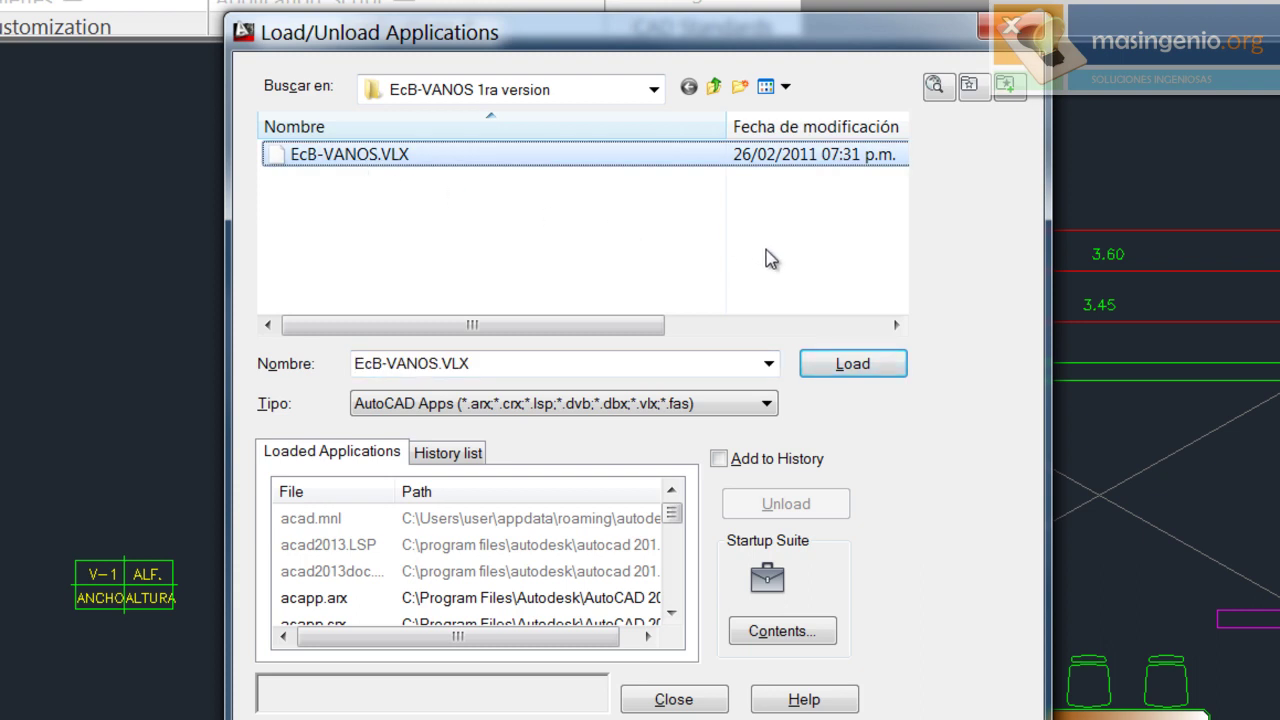
click(862, 370)
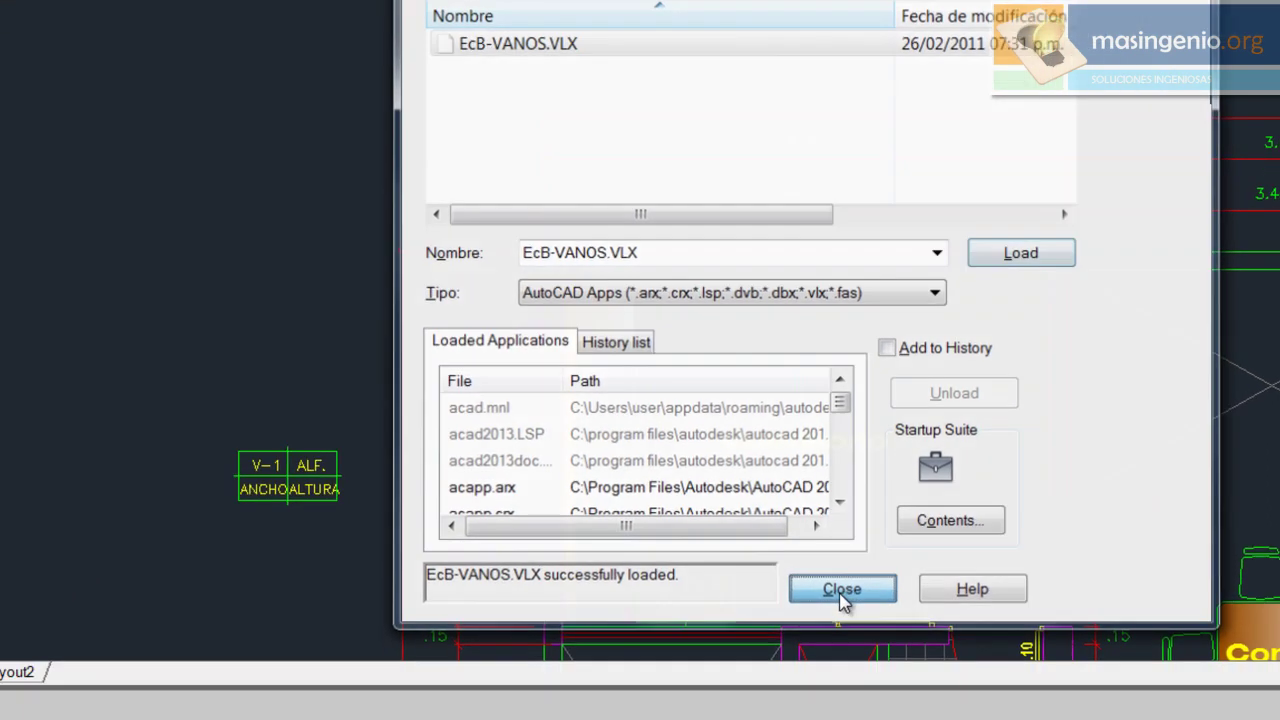
click(676, 703)
drag(668, 500, 680, 194)
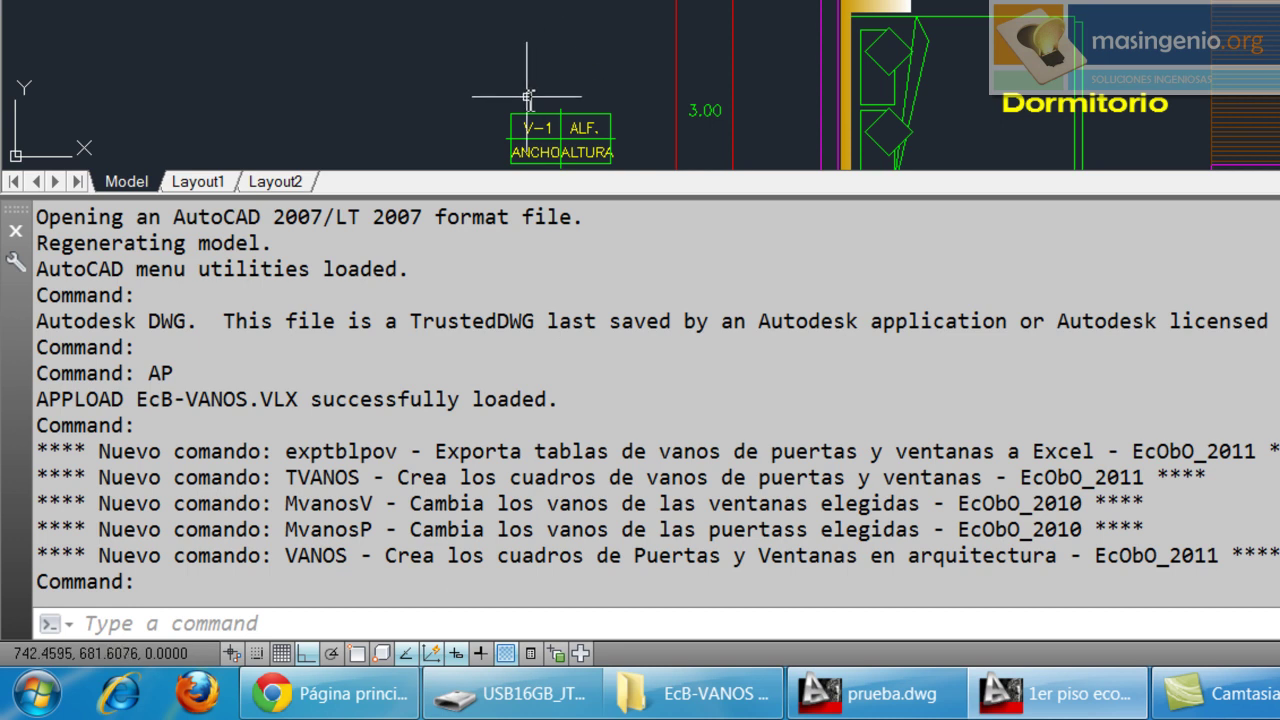
scroll(535, 127, up, 1)
scroll(535, 127, up, 1)
scroll(535, 127, up, 2)
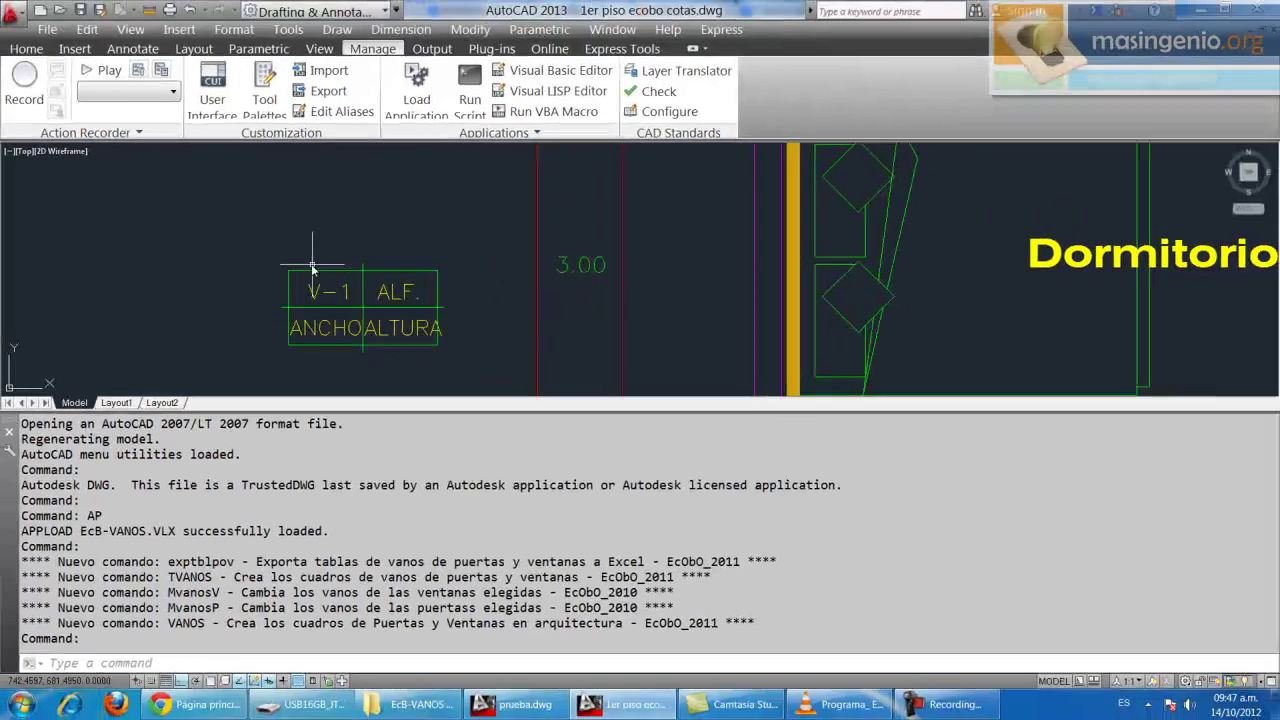
scroll(437, 275, down, 2)
scroll(437, 275, down, 2)
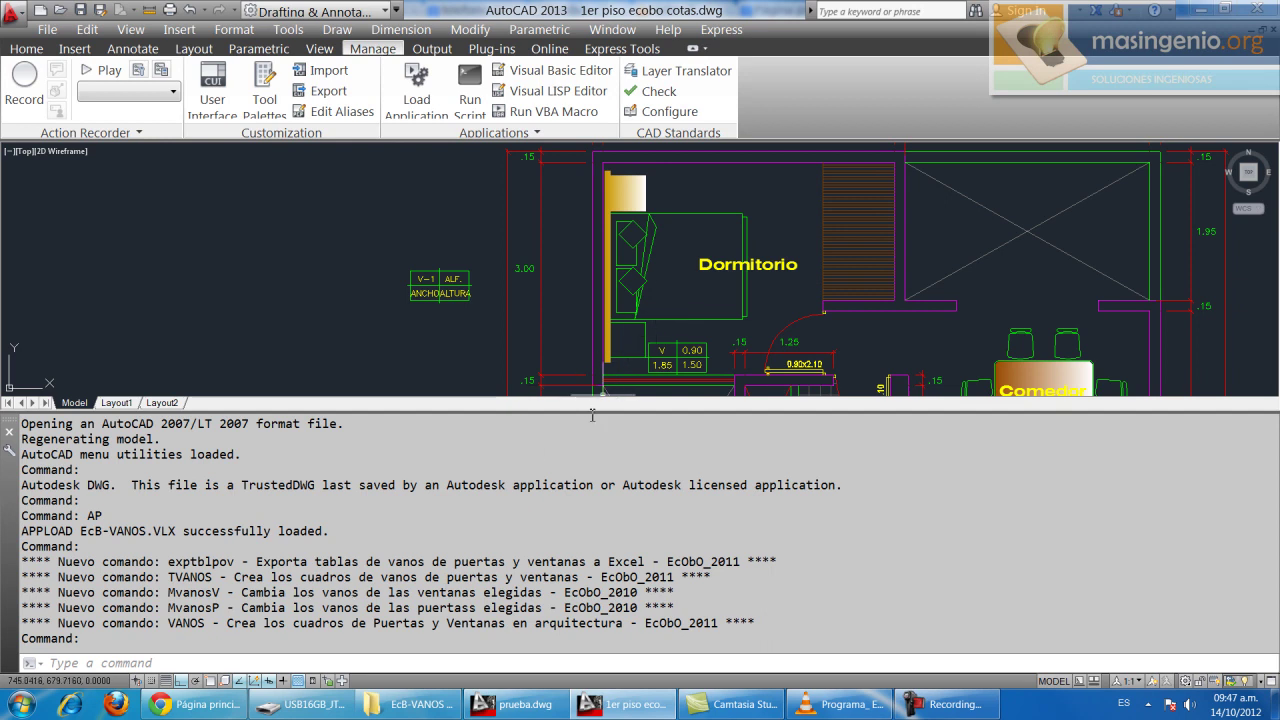
drag(592, 410, 552, 598)
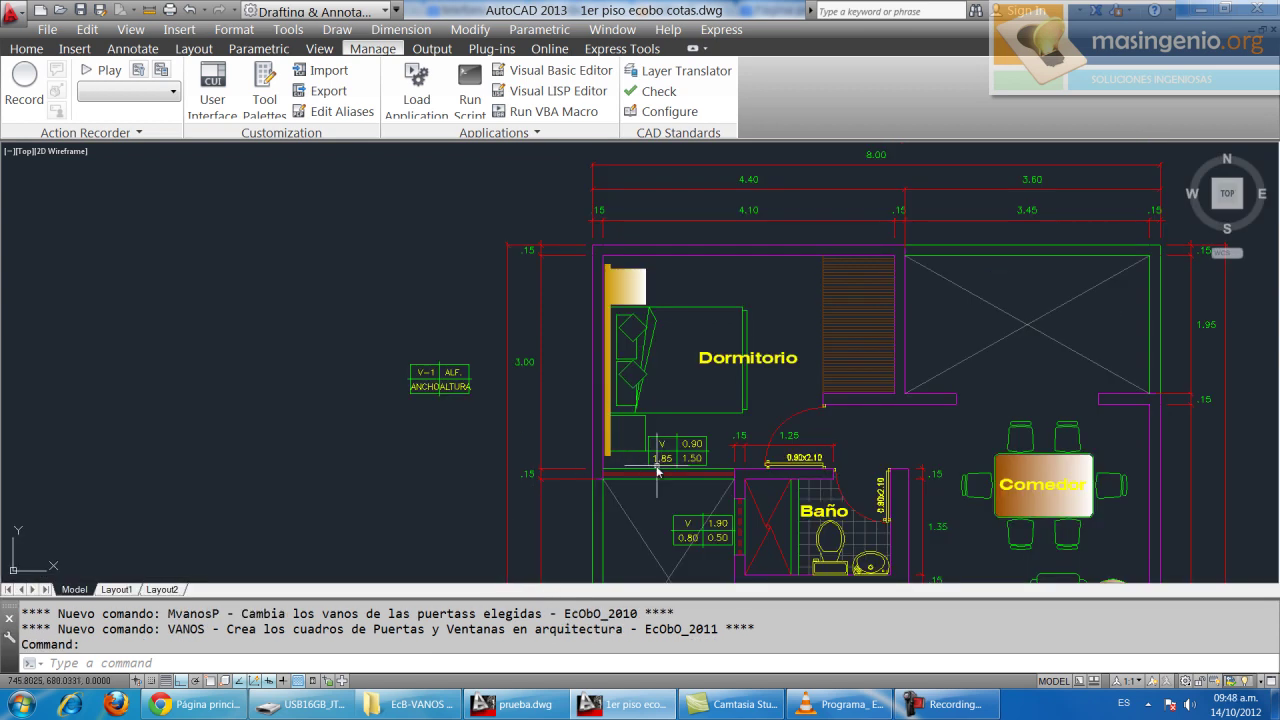
scroll(659, 470, up, 5)
scroll(600, 406, up, 2)
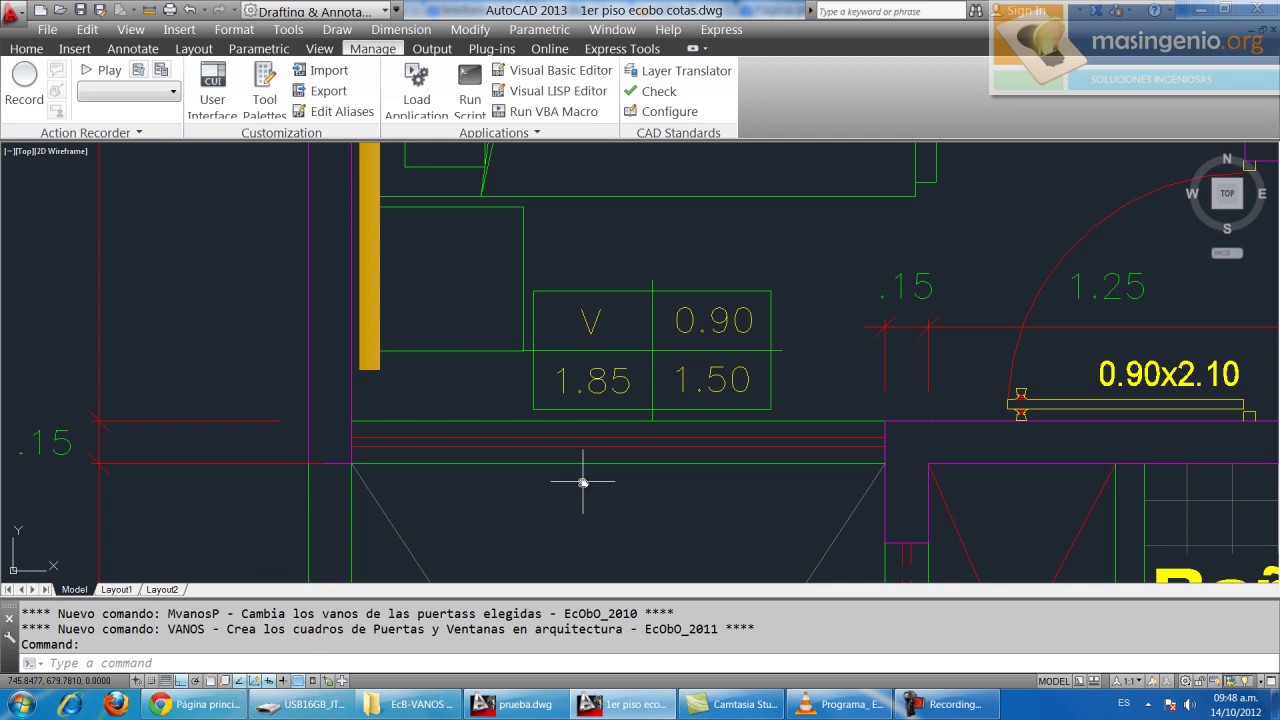
scroll(575, 505, down, 4)
scroll(540, 490, up, 2)
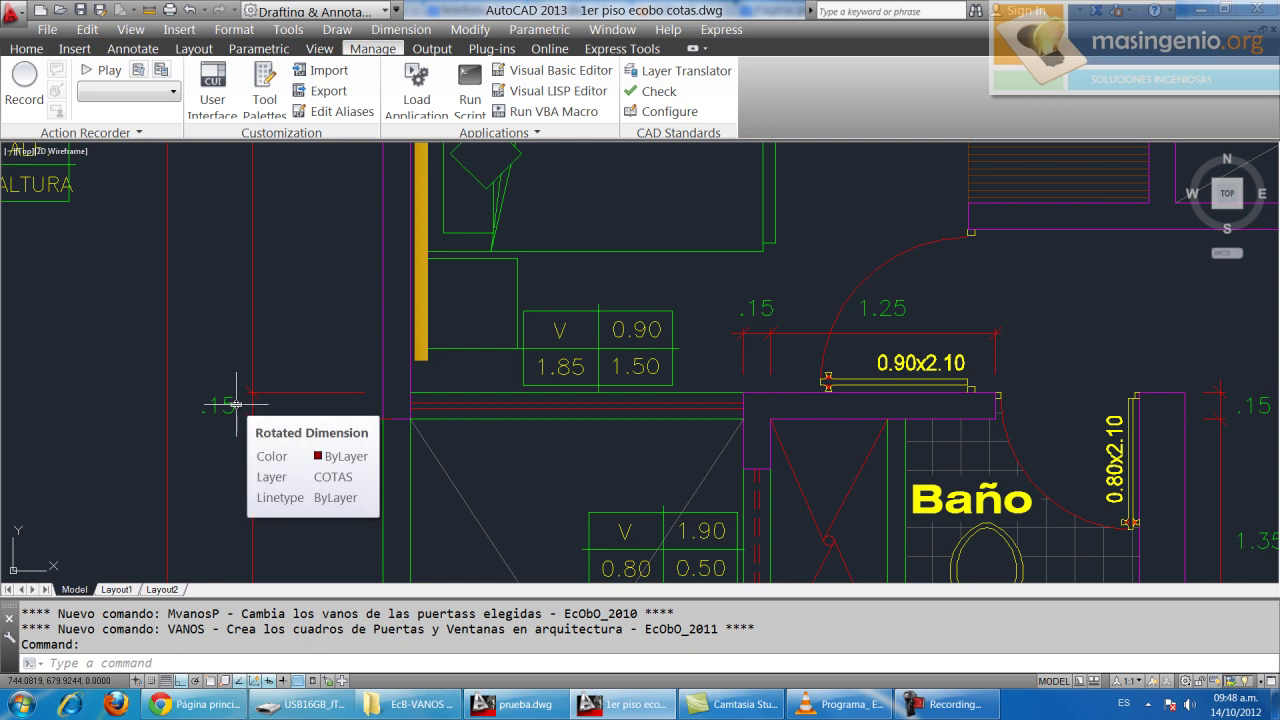
Step: Run VANOS for window V-1 with width 1.85, height 1.5 and sill .9
click(183, 664)
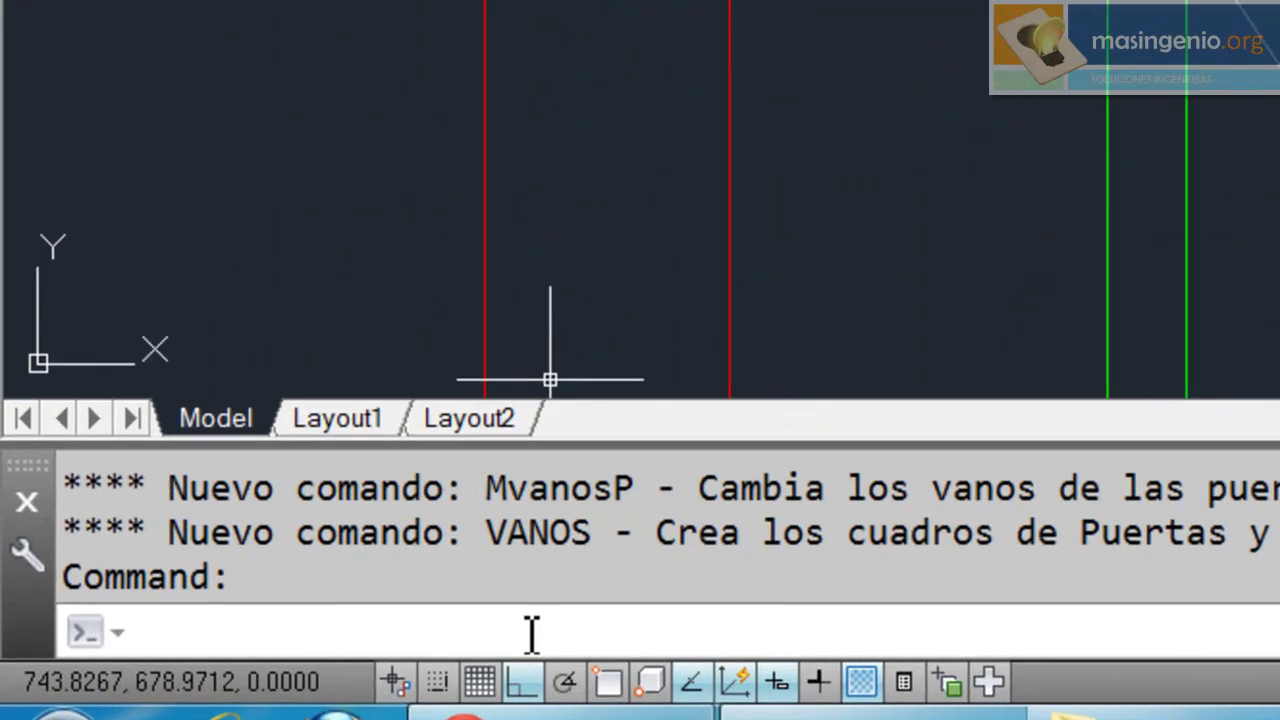
text(VANOS)
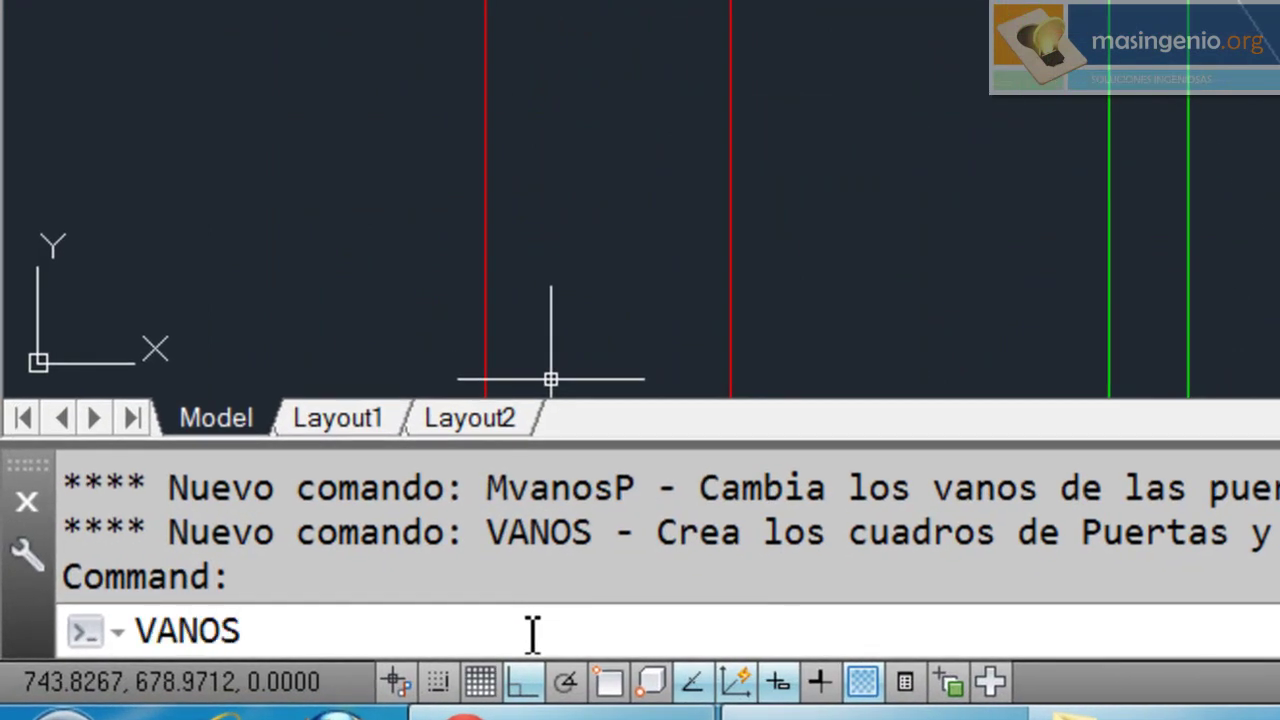
key(Return)
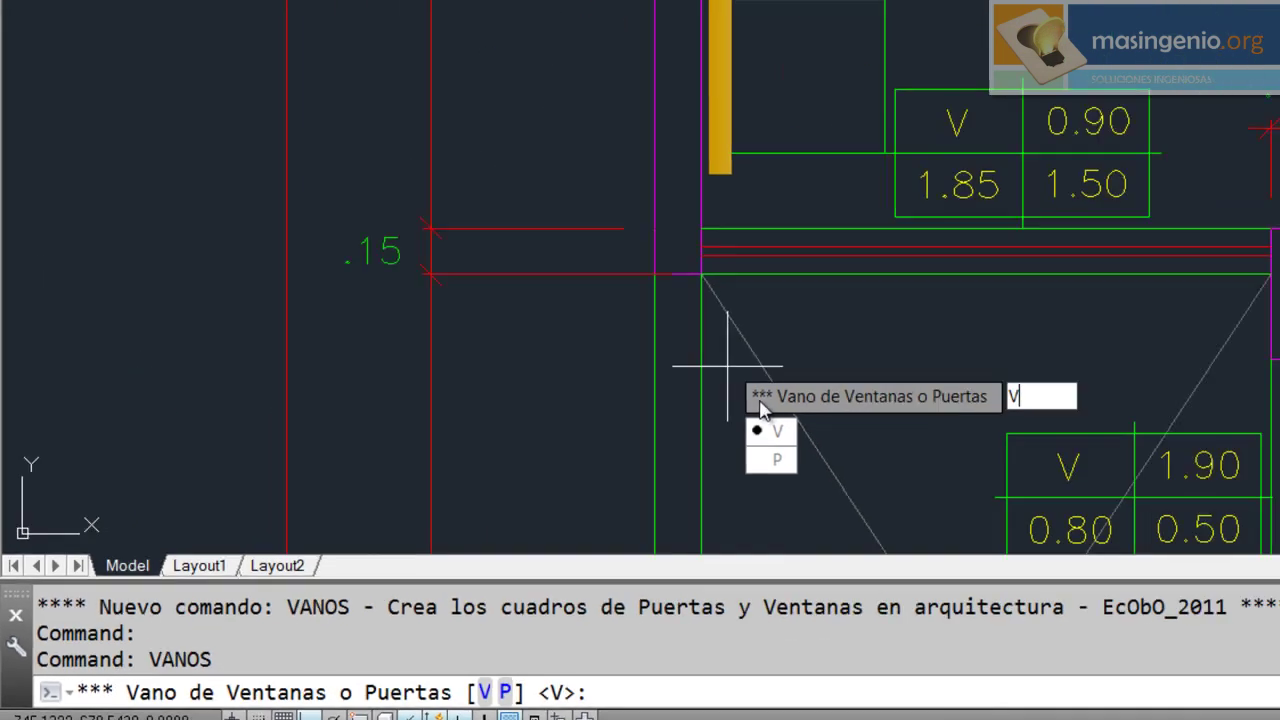
key(Return)
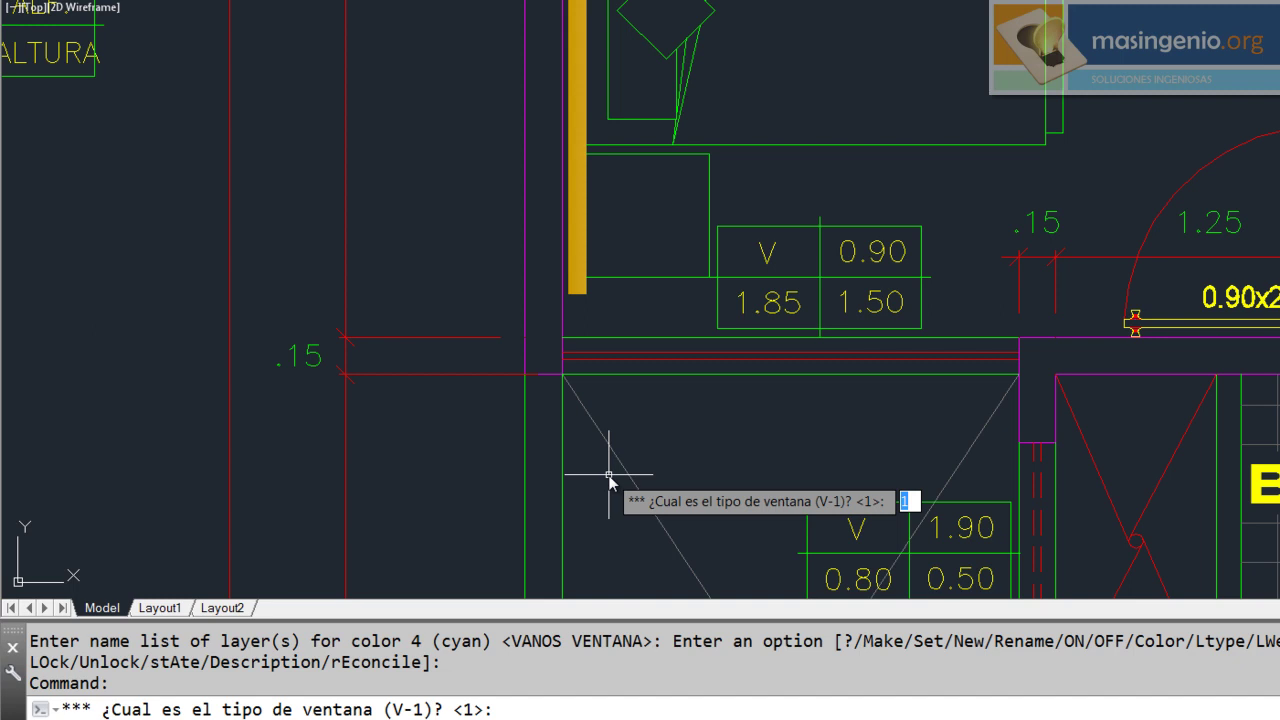
key(Return)
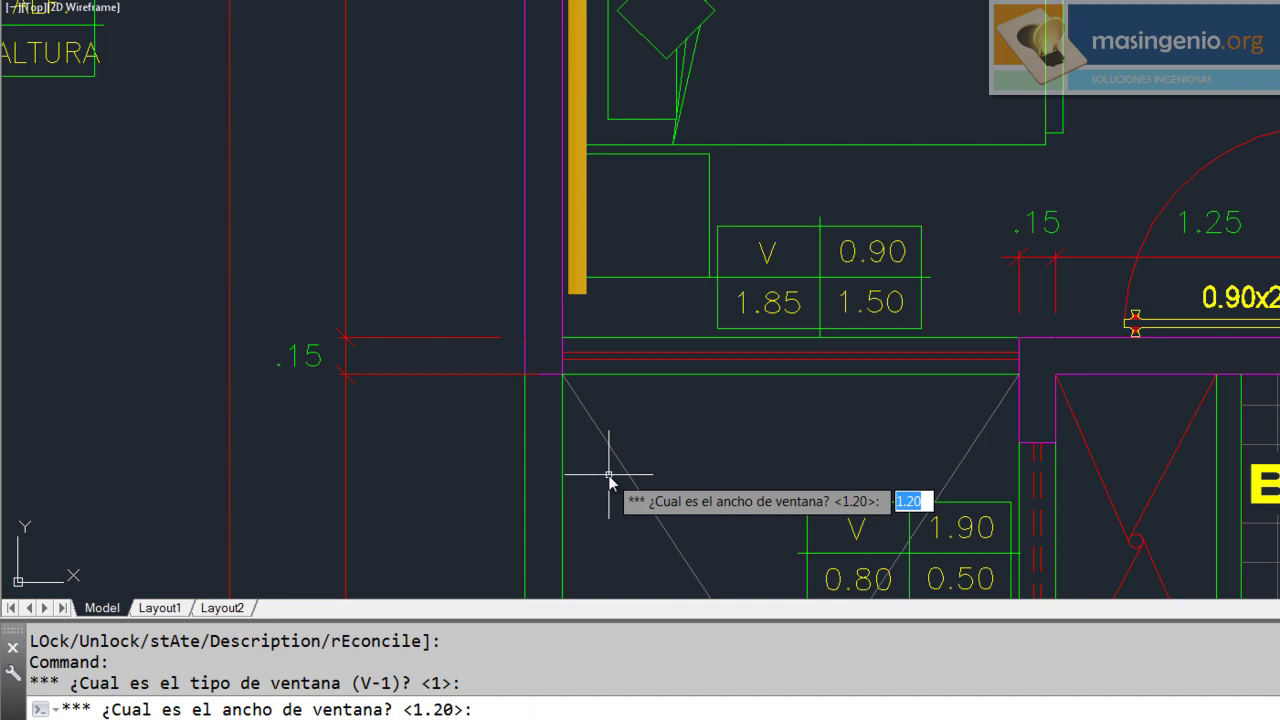
text(1.85)
key(Return)
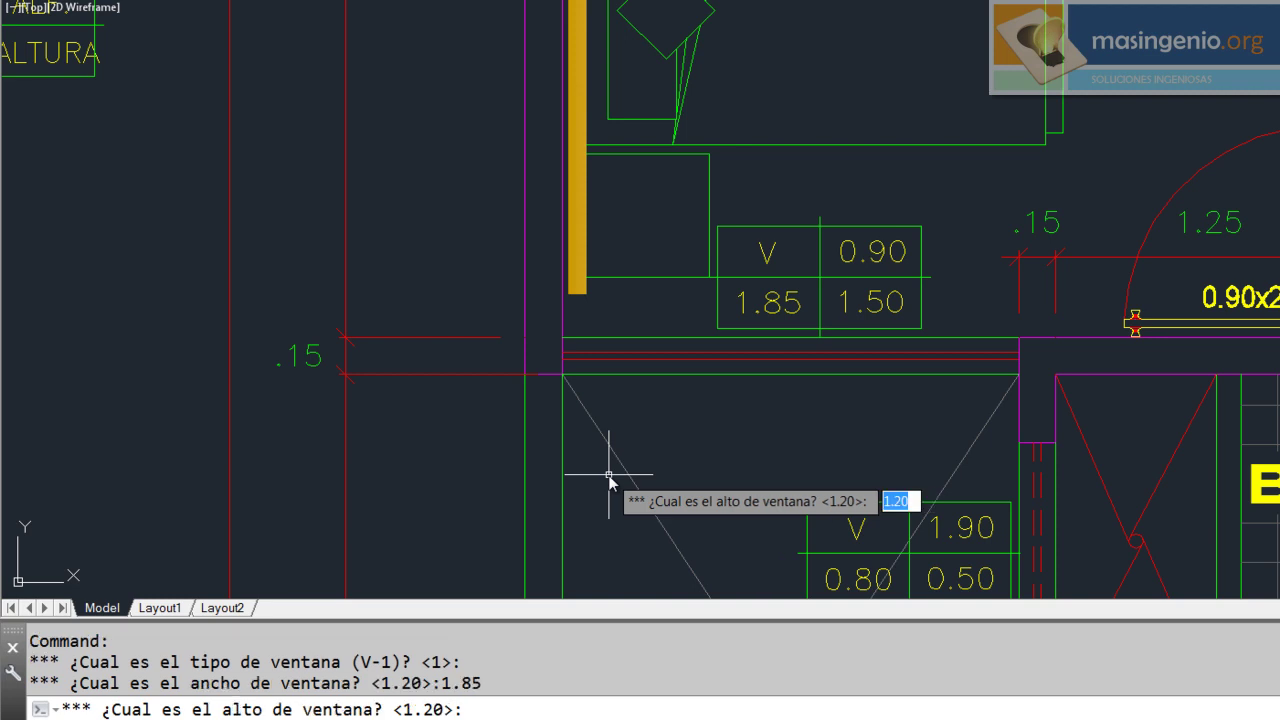
mouse_move(457, 400)
middle_down()
mouse_move(766, 449)
mouse_move(743, 466)
mouse_move(691, 465)
middle_up()
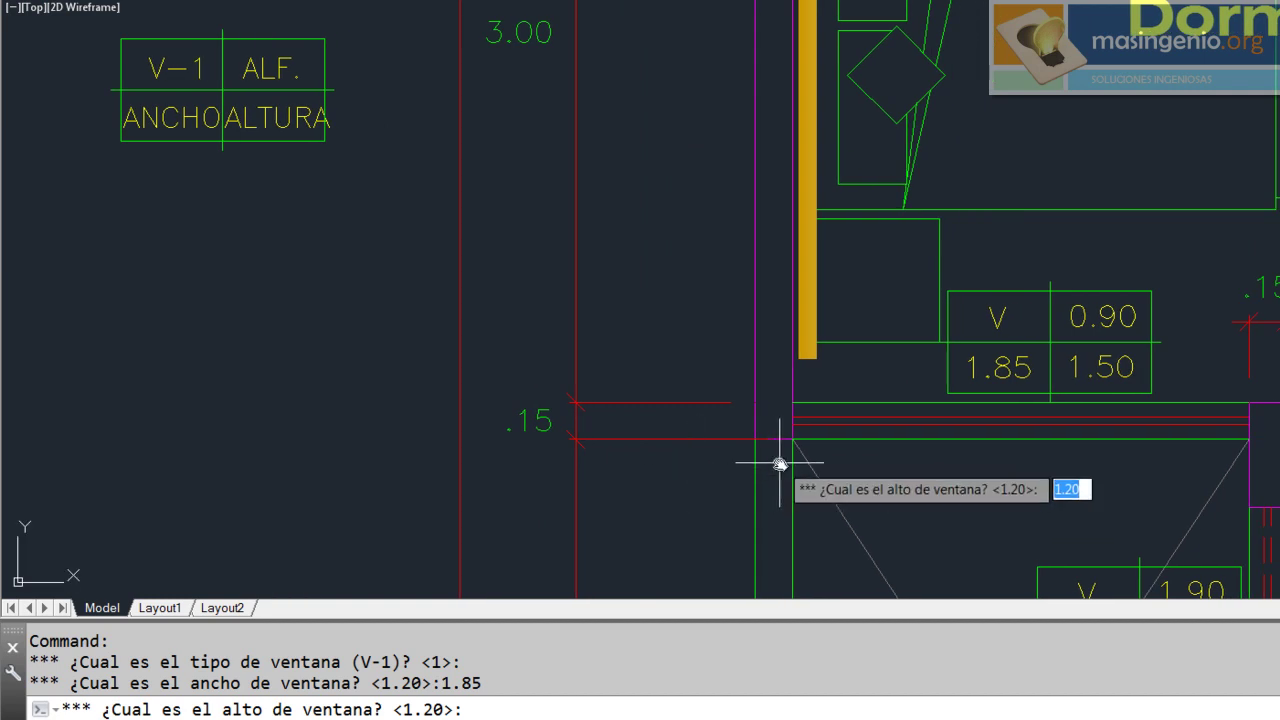
text(1.5)
key(Return)
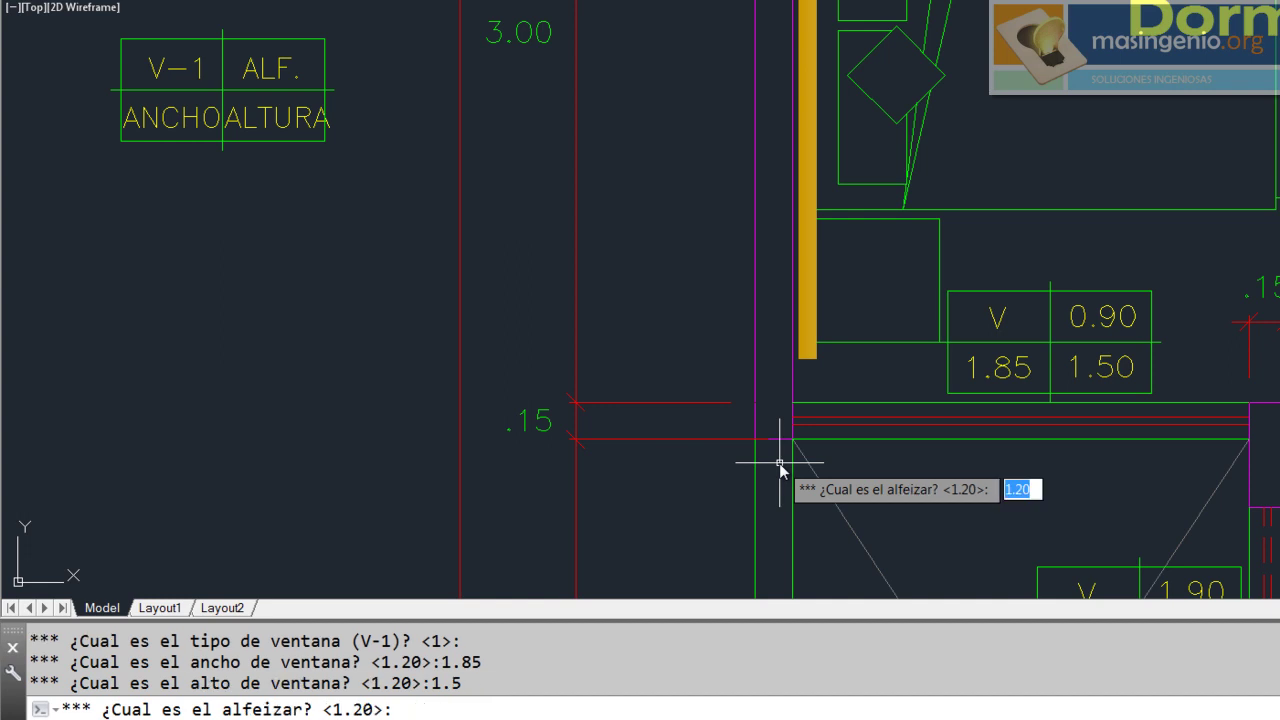
text(.9)
key(Return)
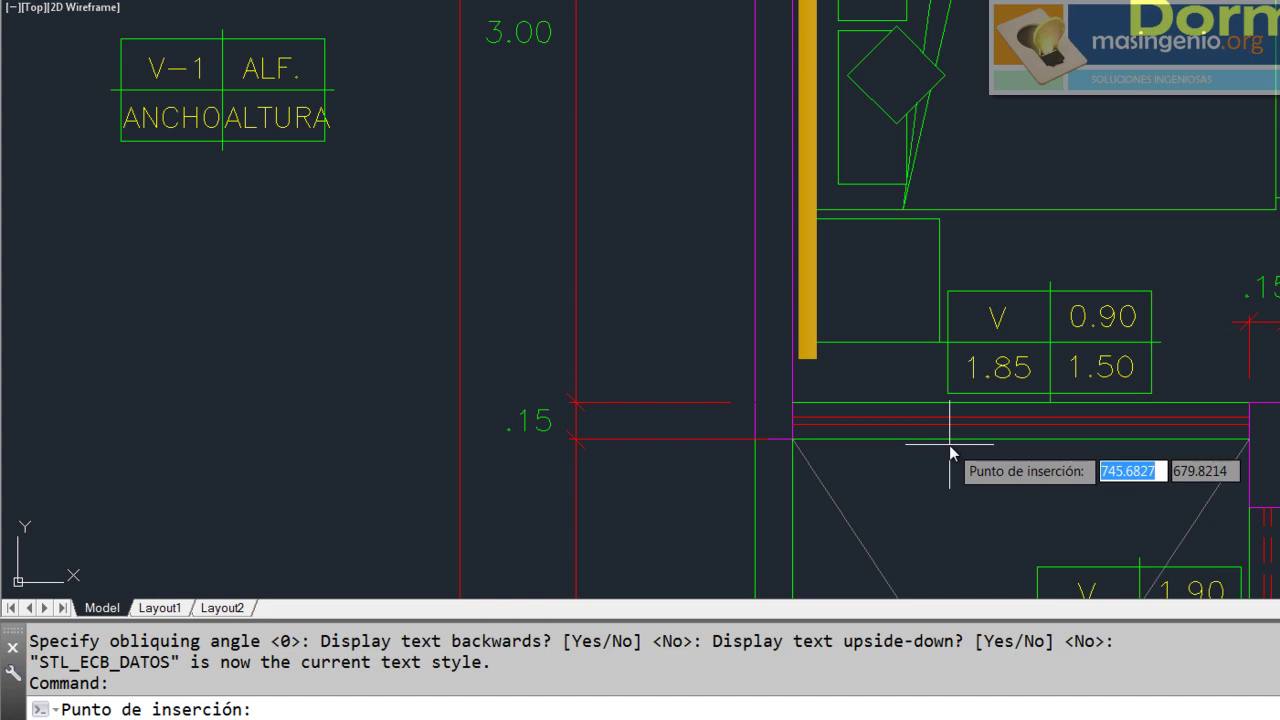
Step: Place the V-1 window tag just above the old V 1.90 tag and zoom to check it
click(949, 445)
scroll(1070, 510, up, 1)
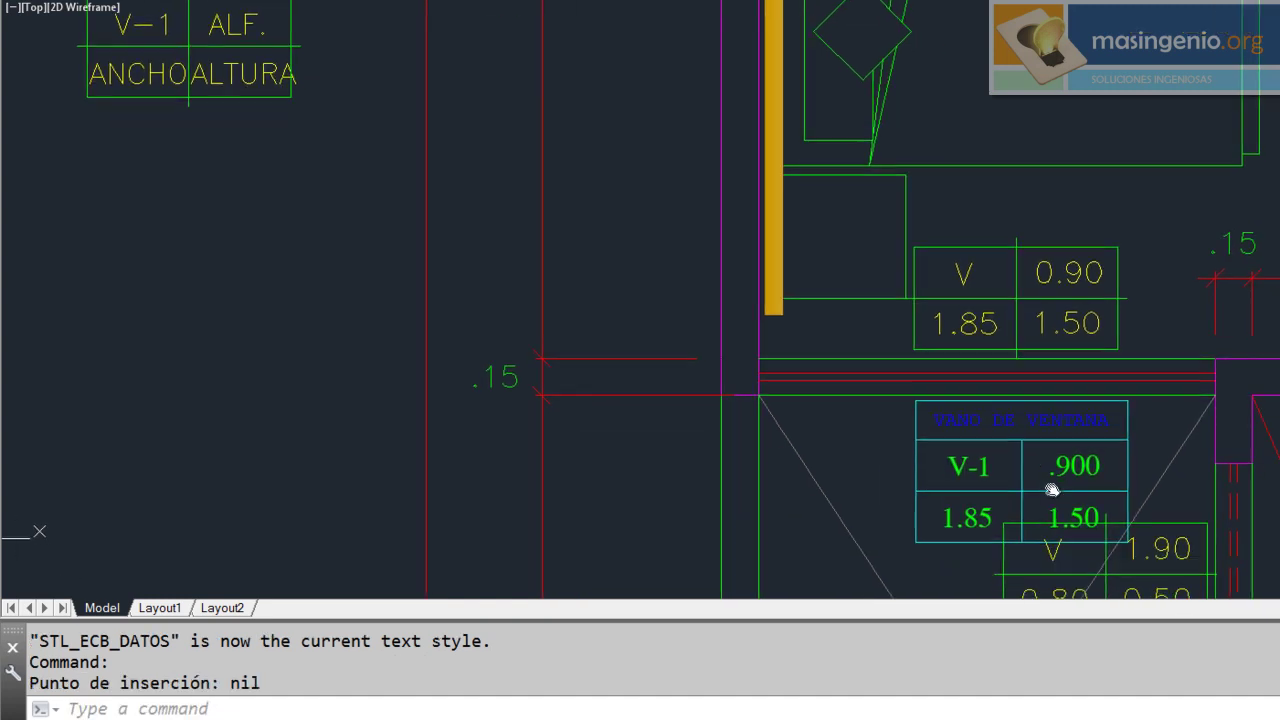
scroll(1055, 465, up, 1)
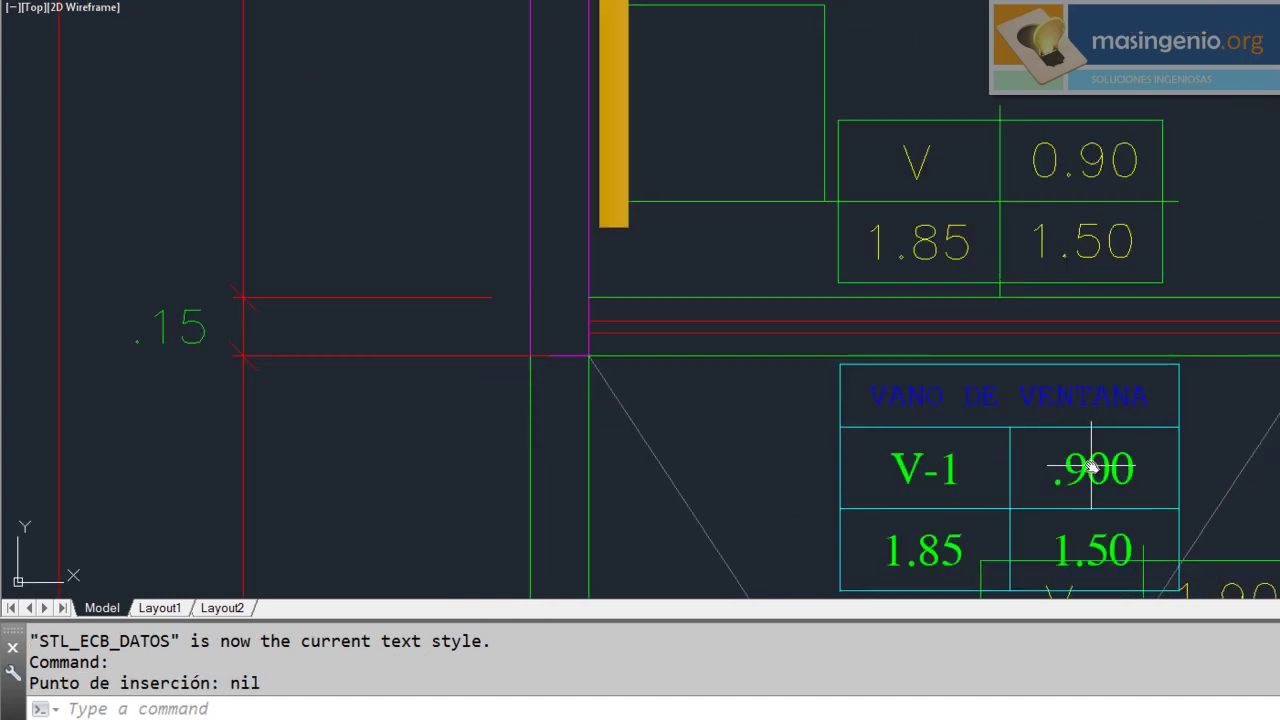
scroll(1045, 440, up, 2)
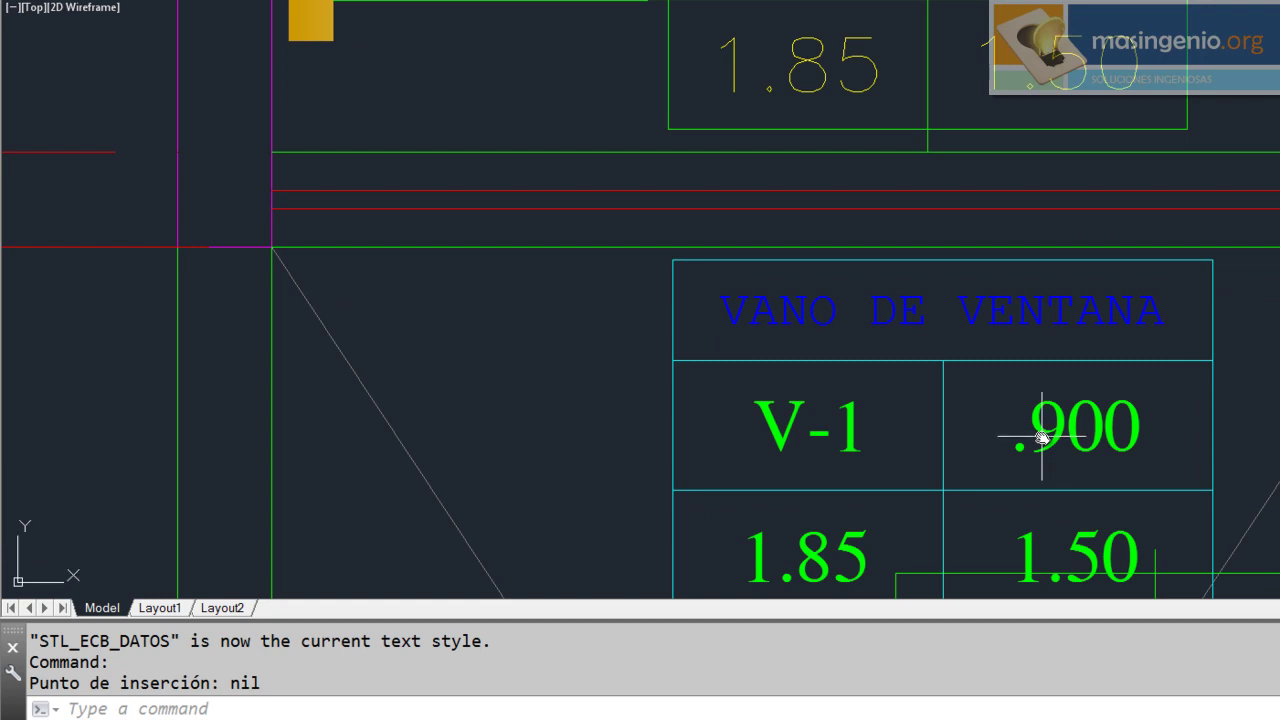
scroll(1013, 425, down, 2)
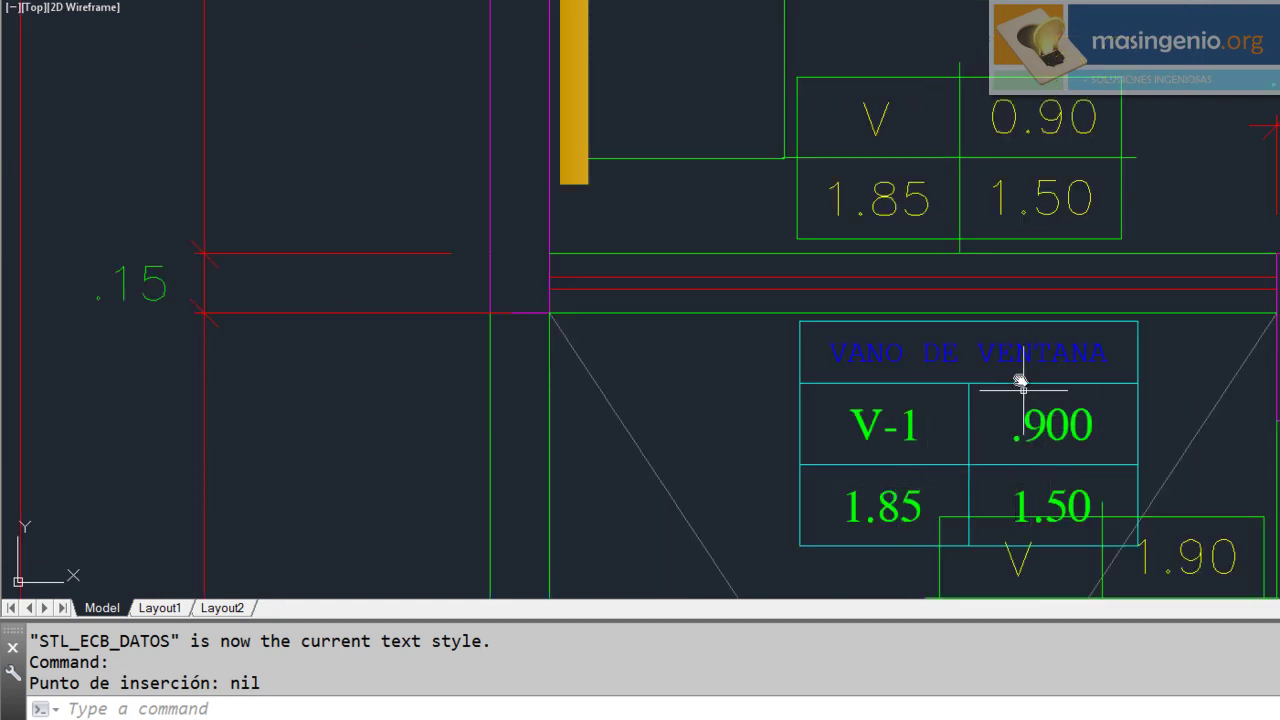
scroll(860, 330, down, 5)
scroll(857, 323, up, 3)
Step: Pan toward the Baño and its 0.80x2.10 door, then type VA to restart VANOS
middle_drag(857, 300, 857, 209)
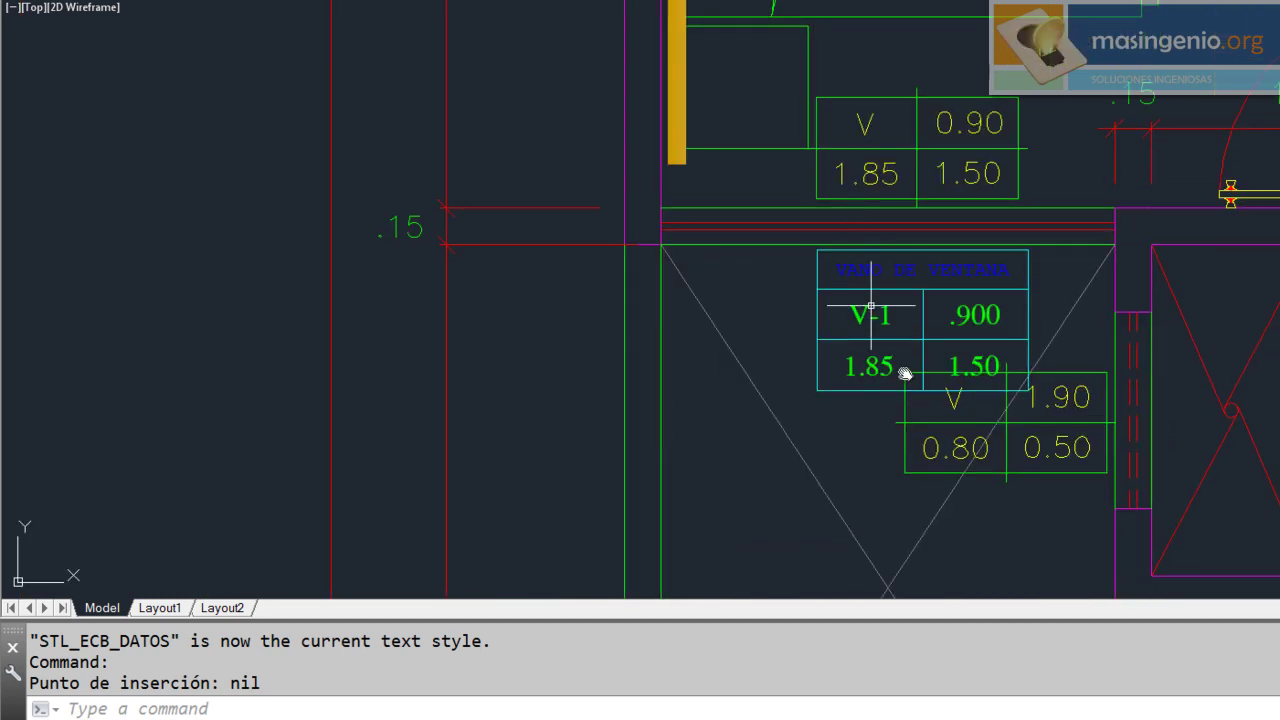
middle_drag(945, 497, 946, 374)
scroll(931, 437, up, 4)
scroll(931, 437, down, 2)
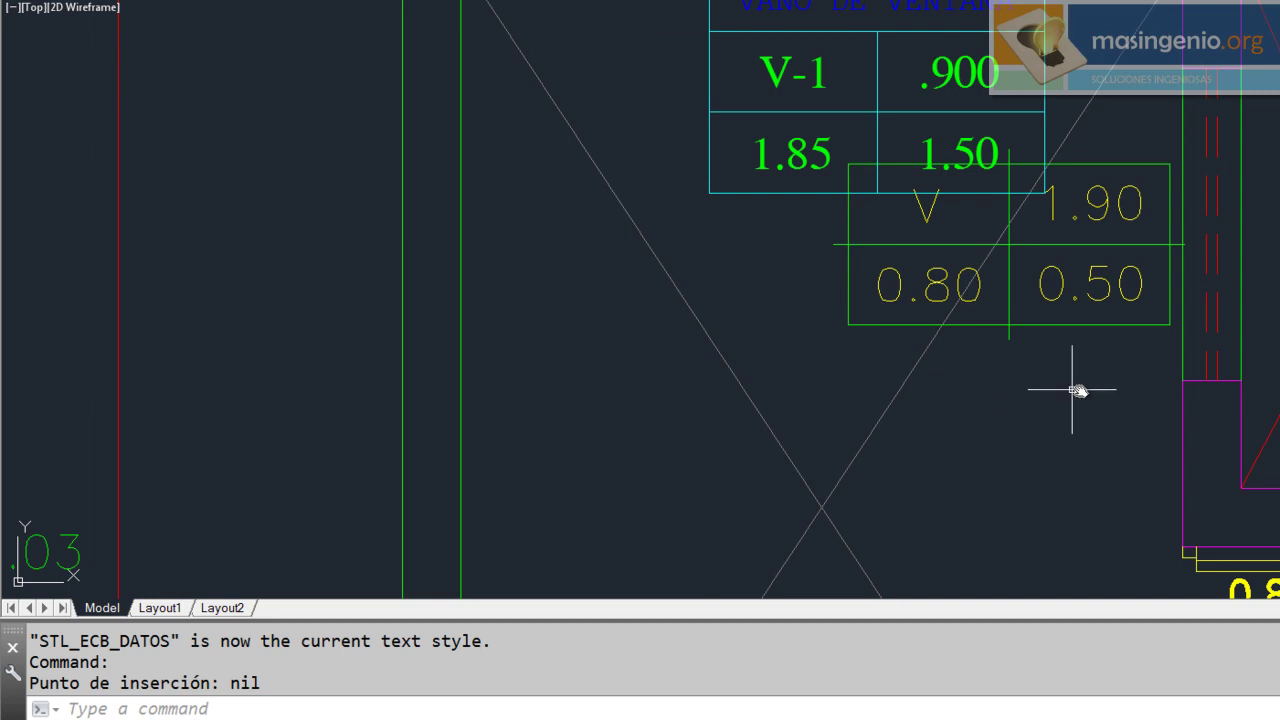
middle_drag(1109, 294, 600, 177)
middle_drag(397, 231, 431, 289)
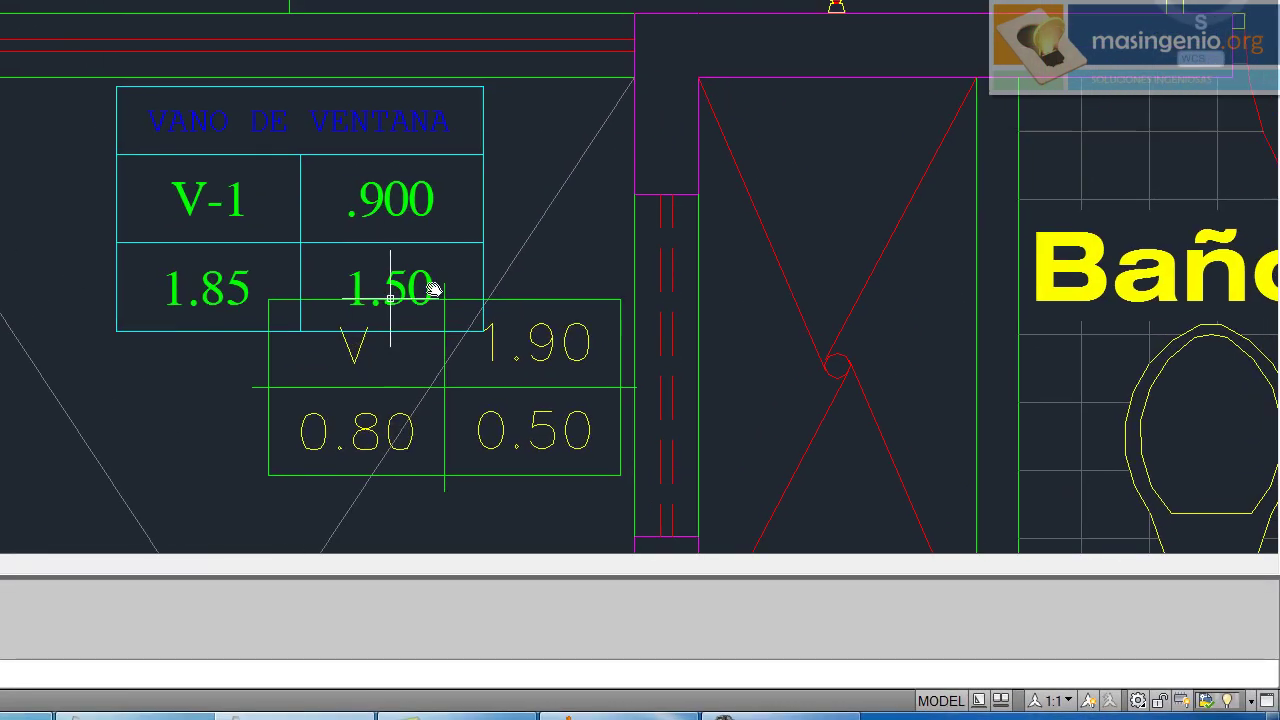
middle_drag(510, 508, 503, 266)
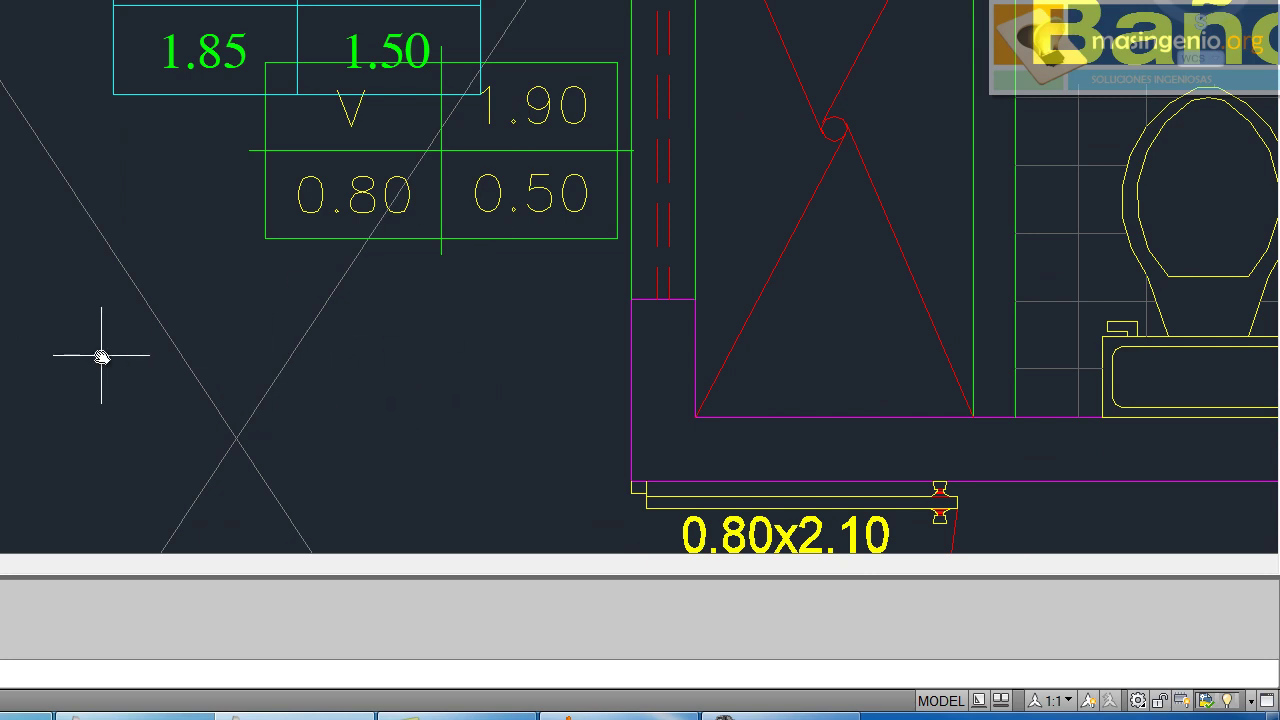
text(VANOS)
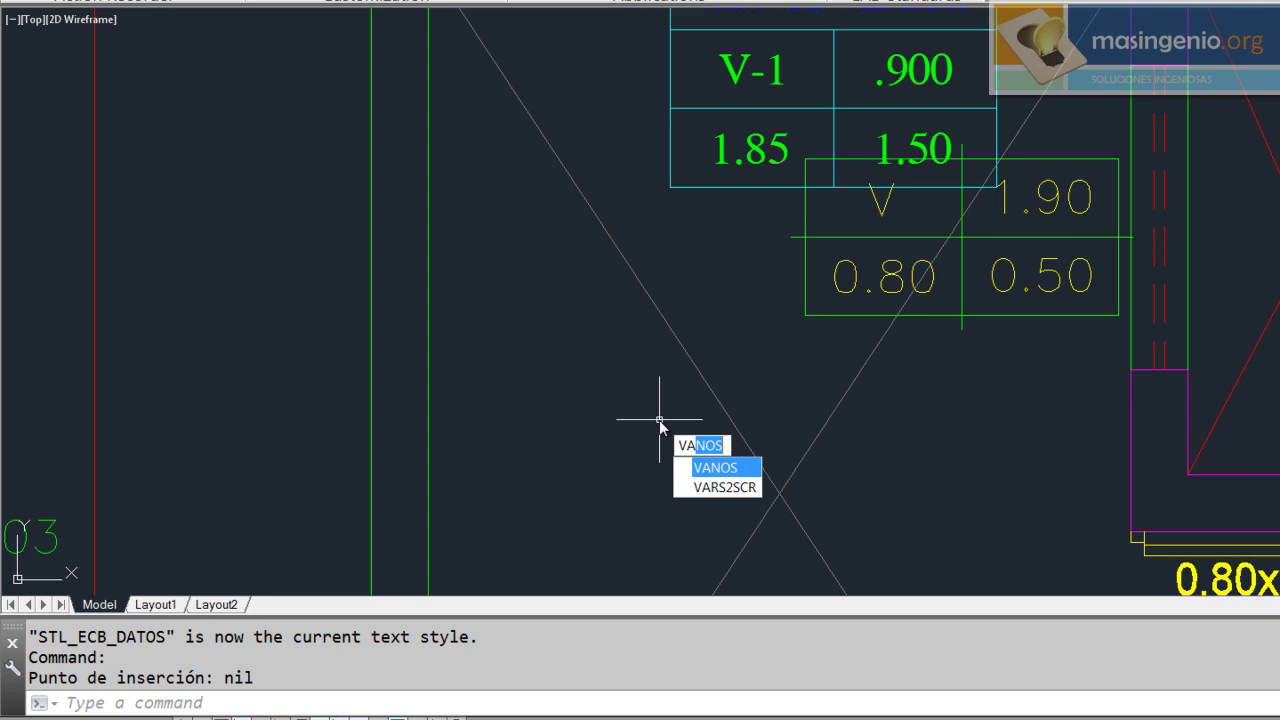
Step: Run VANOS as a window of type 2 (V-2)
key(Return)
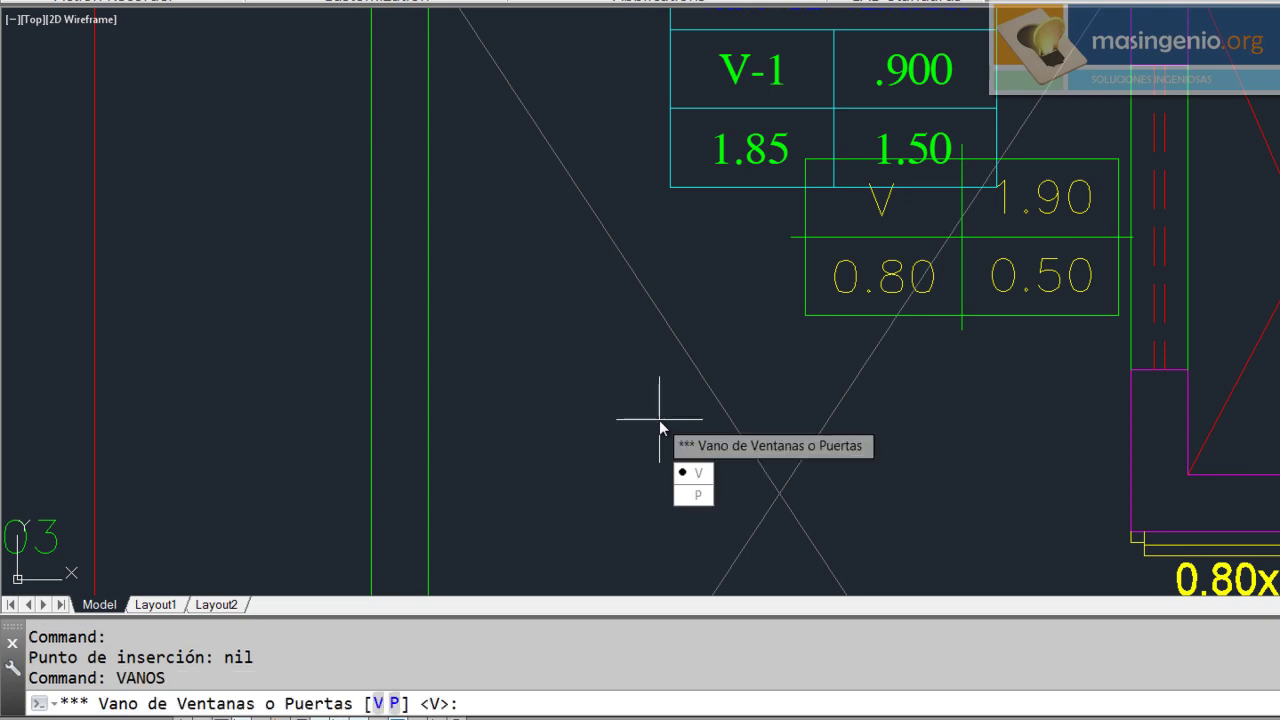
key(Return)
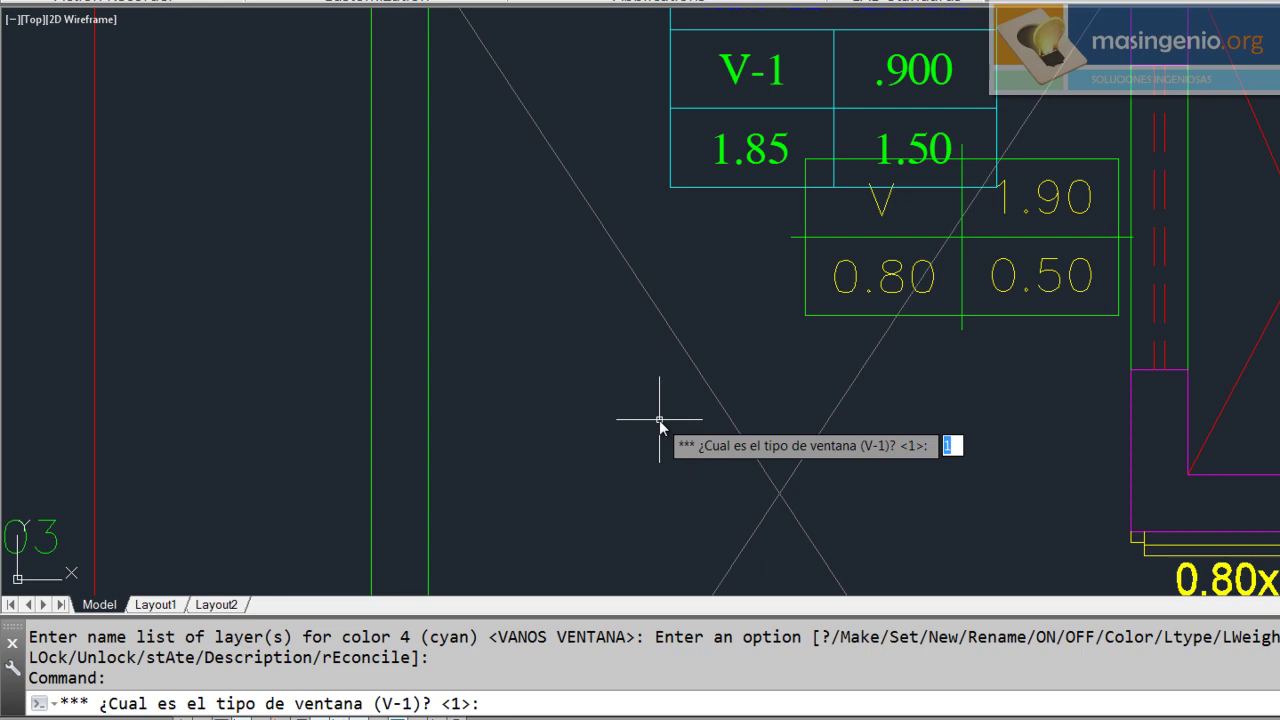
text(2)
key(Return)
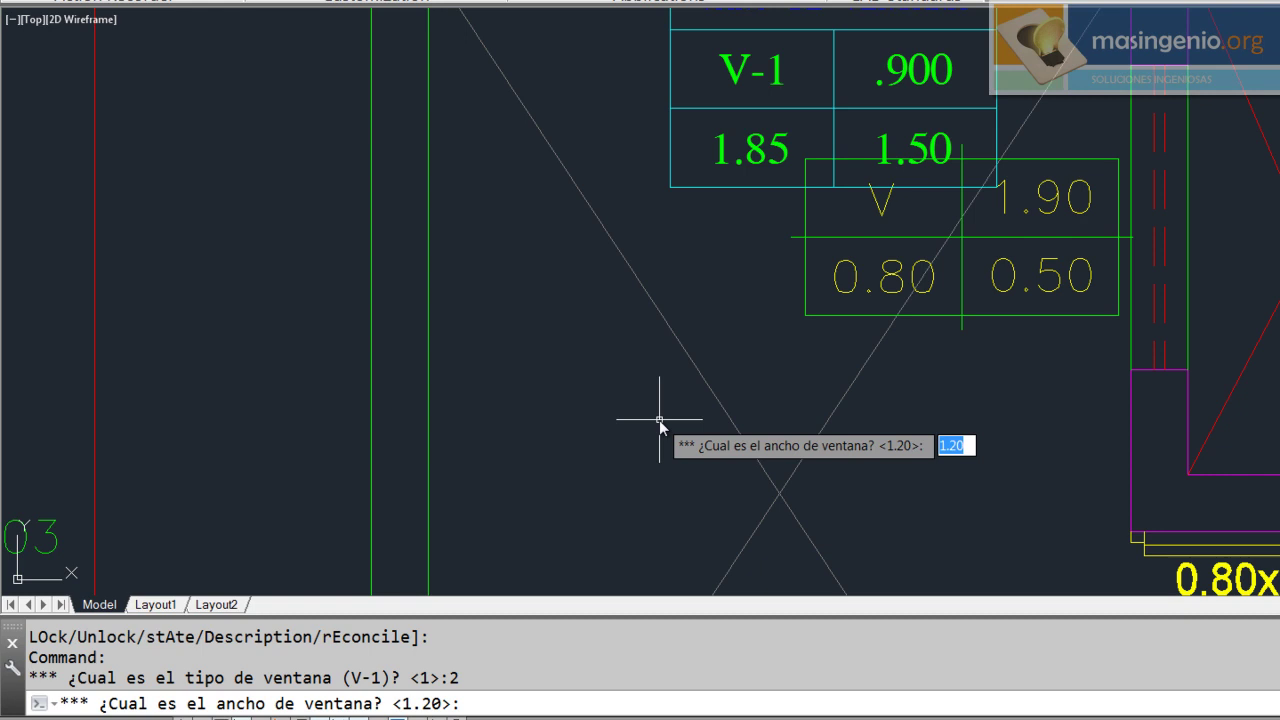
Step: Give V-2 width .8, height .5 and sill 1.9, and place it beside the window
text(.)
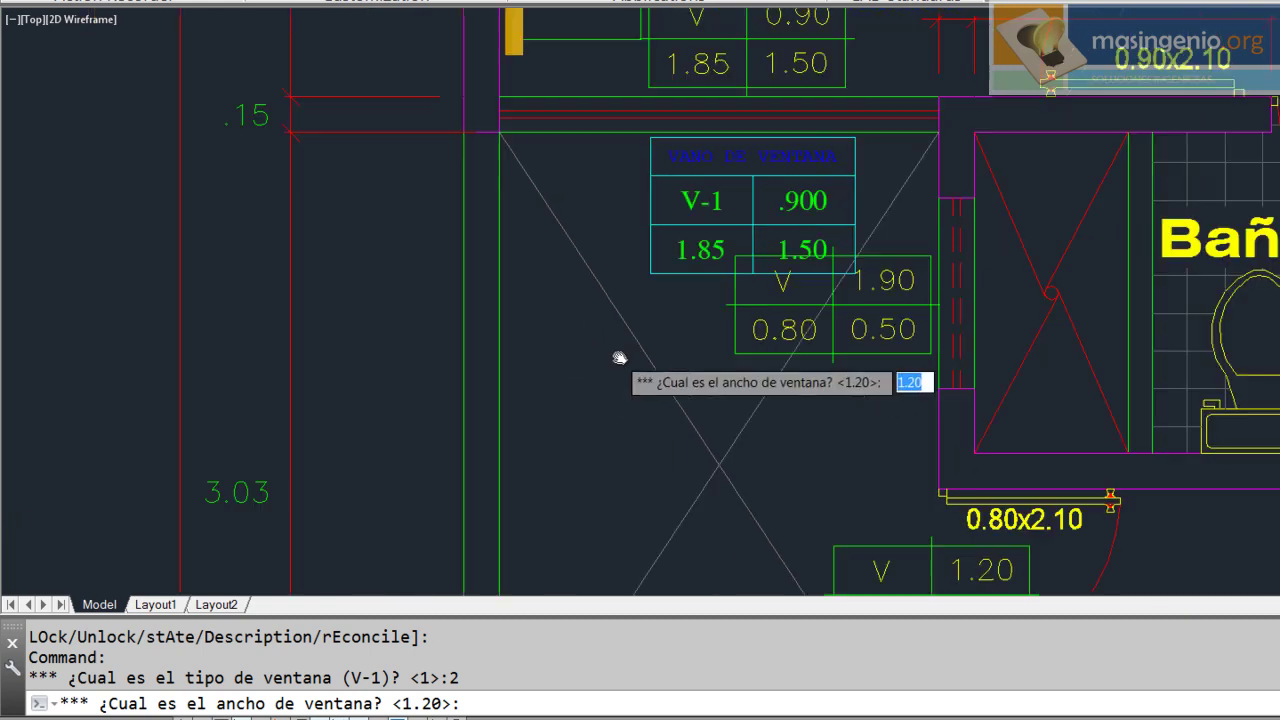
scroll(617, 360, down, 4)
scroll(652, 410, up, 2)
scroll(667, 389, up, 4)
text(.8)
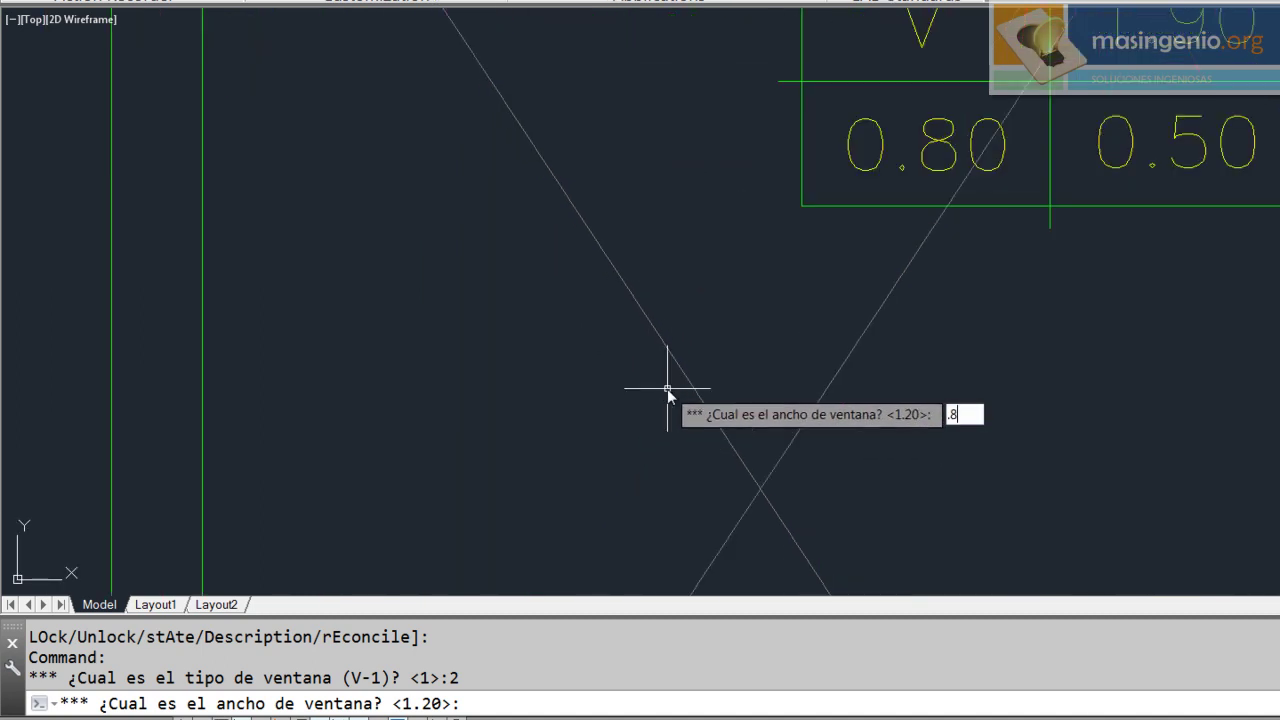
key(Return)
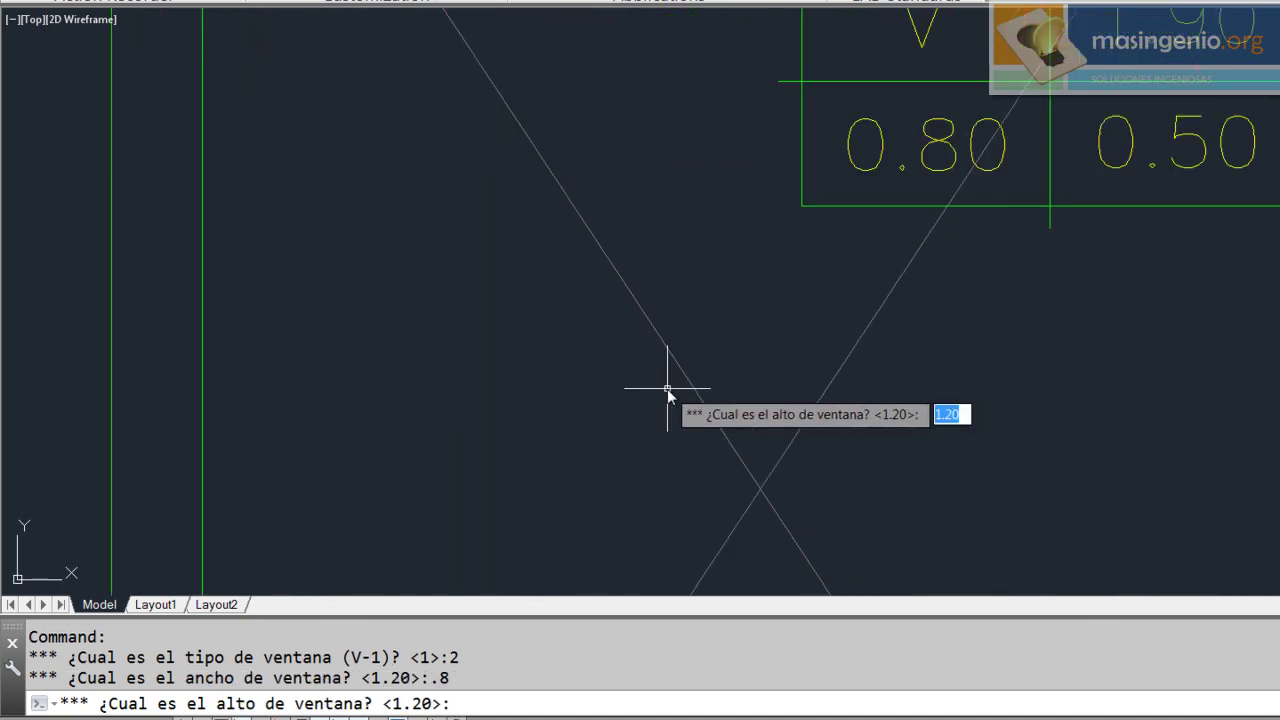
text(.5)
key(Return)
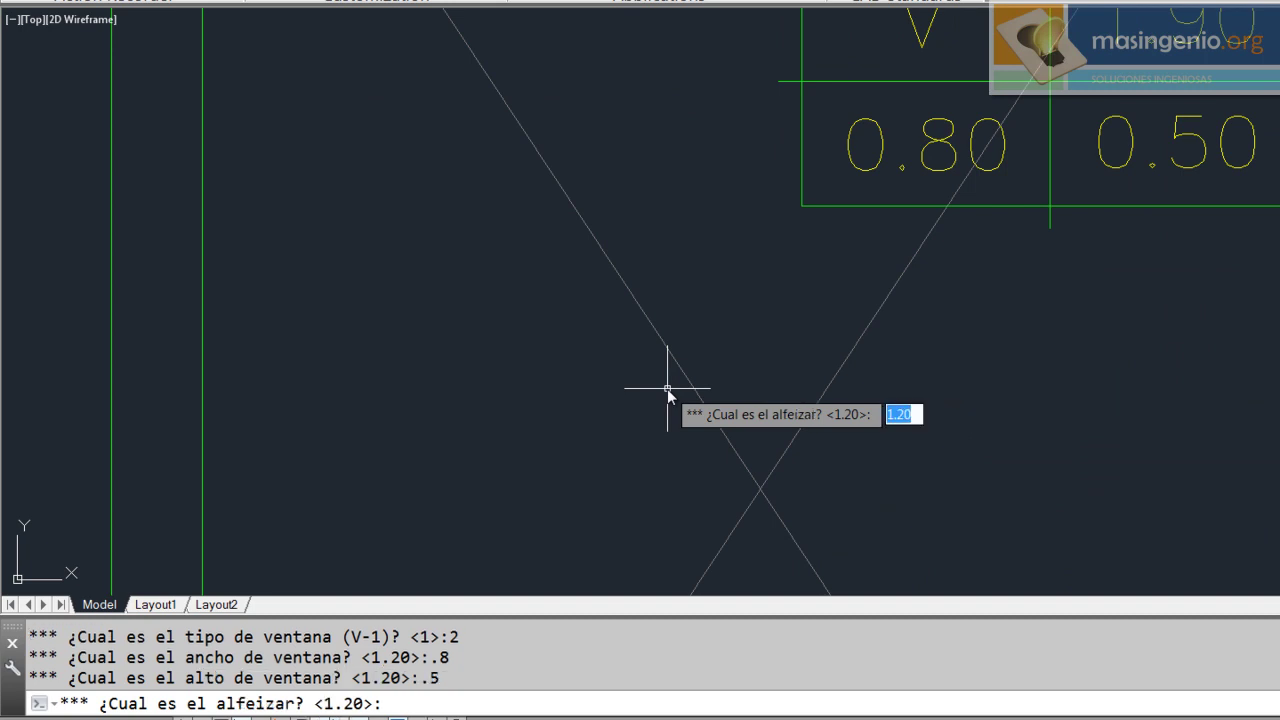
text(1.9)
key(Return)
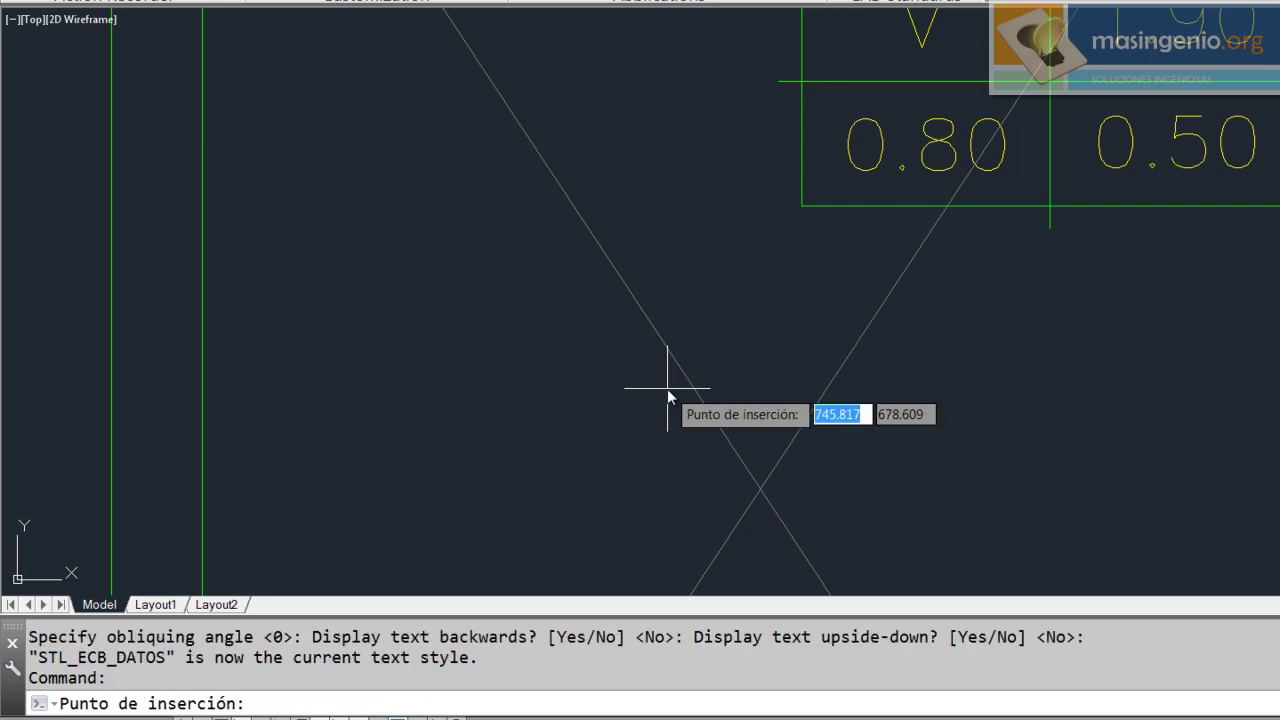
scroll(892, 440, down, 4)
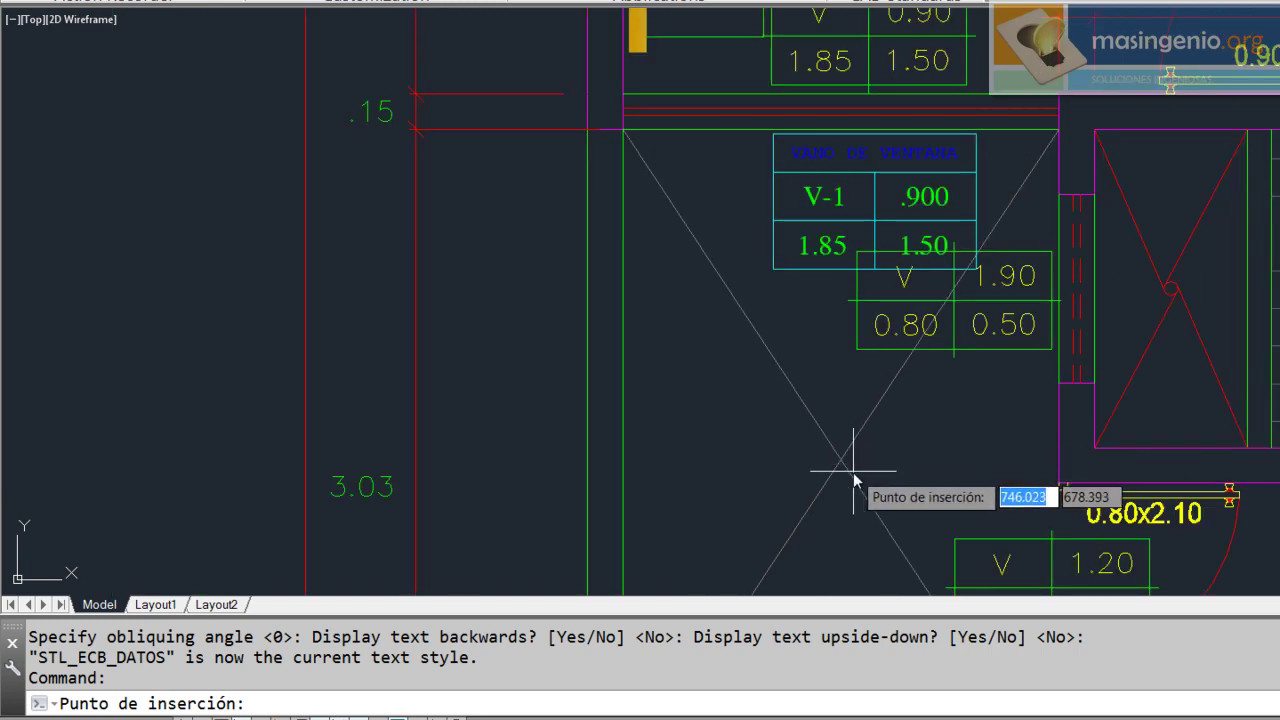
click(851, 477)
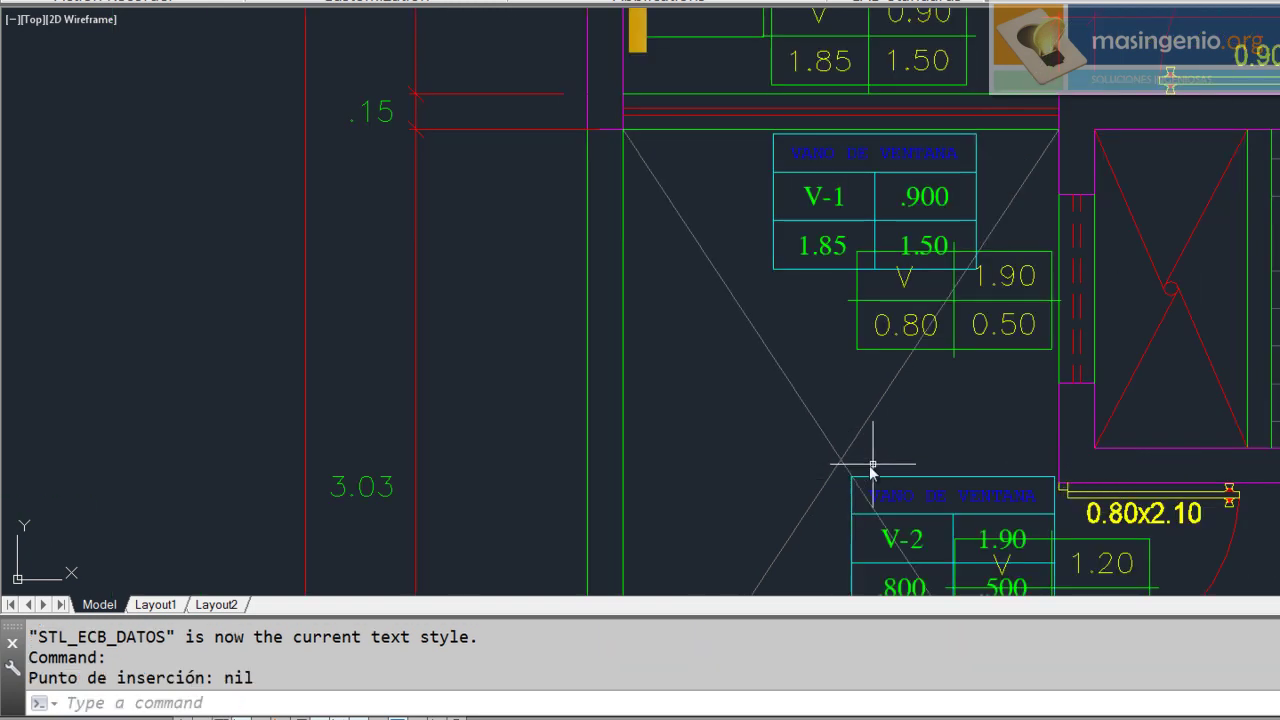
Step: Move the V-2 window table higher, just below the V-1 tags
mouse_move(866, 423)
middle_down()
mouse_move(837, 314)
mouse_move(749, 294)
middle_up()
scroll(797, 388, up, 2)
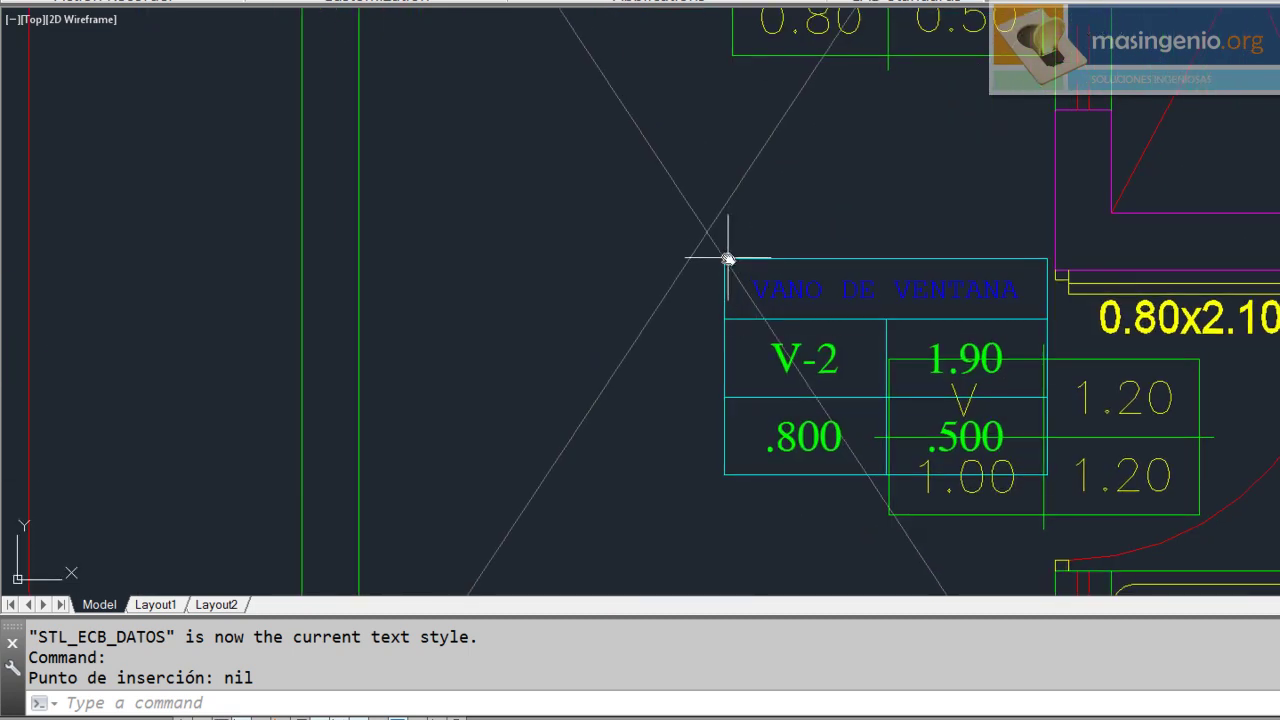
click(725, 258)
click(248, 2)
click(250, 35)
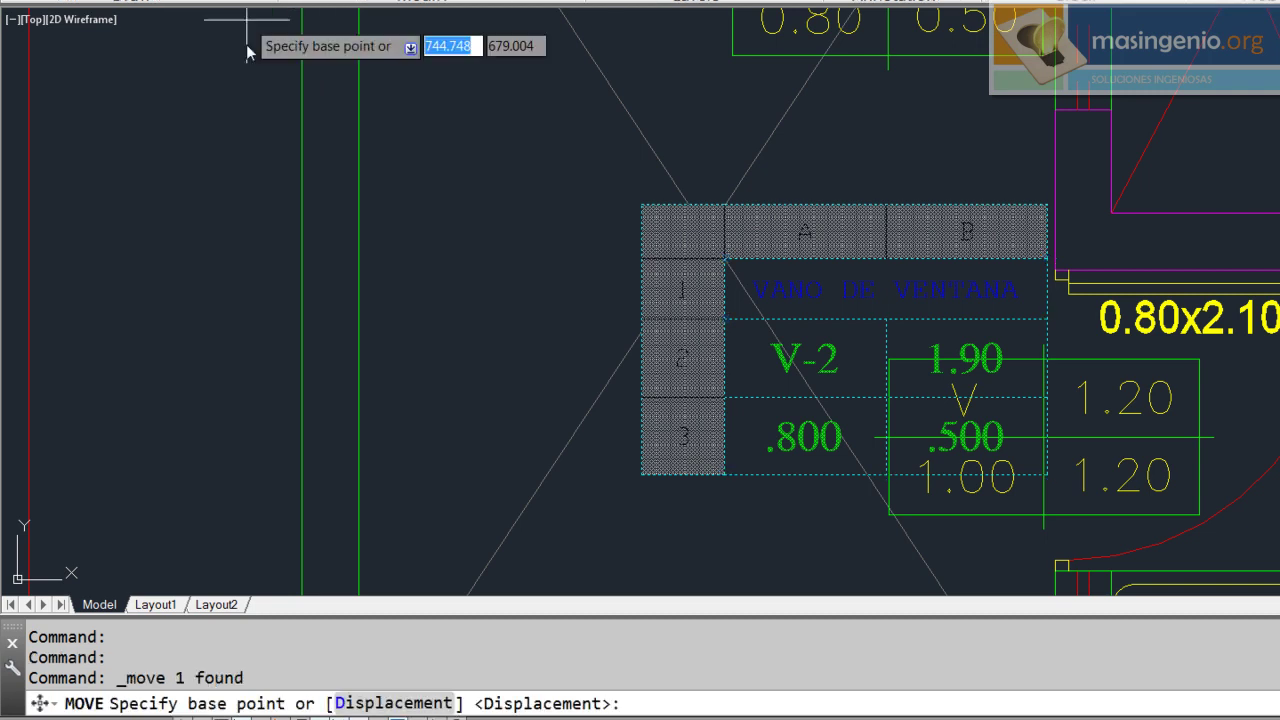
click(384, 352)
click(371, 175)
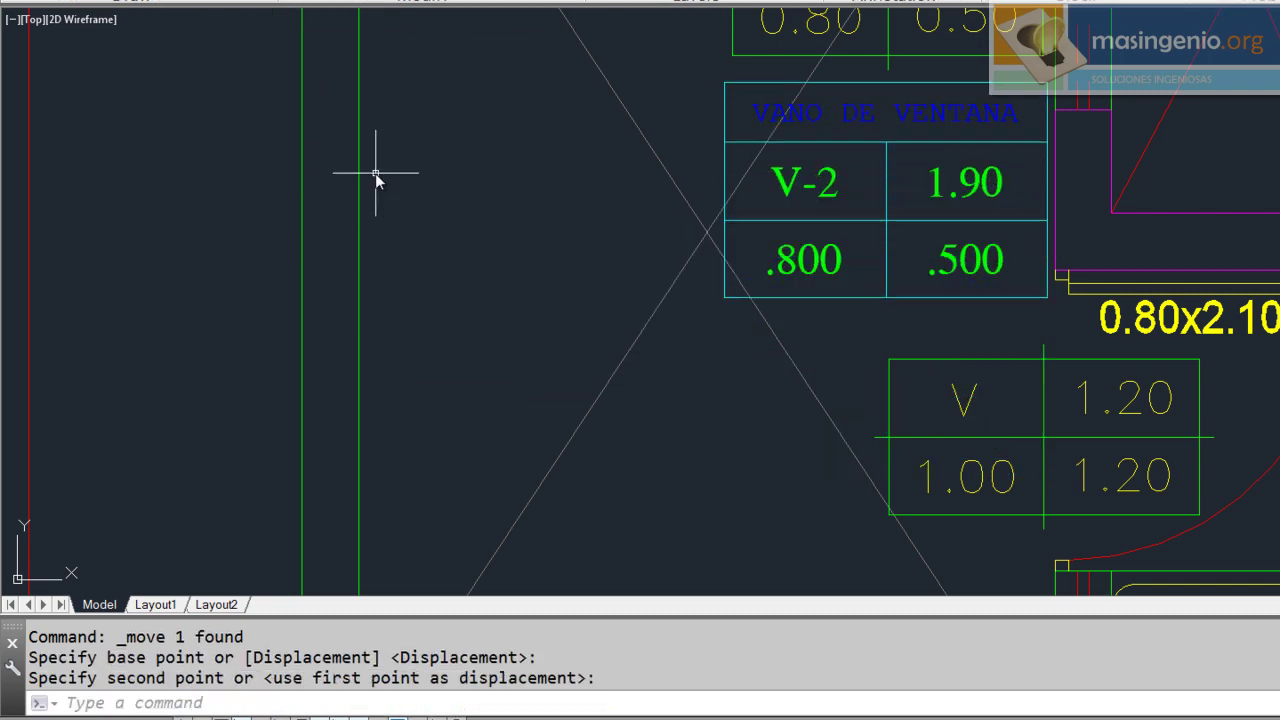
Step: Pan and zoom the plan over to the Baño door area
middle_drag(711, 277, 690, 465)
scroll(837, 166, down, 2)
middle_drag(812, 246, 863, 286)
middle_drag(946, 340, 983, 286)
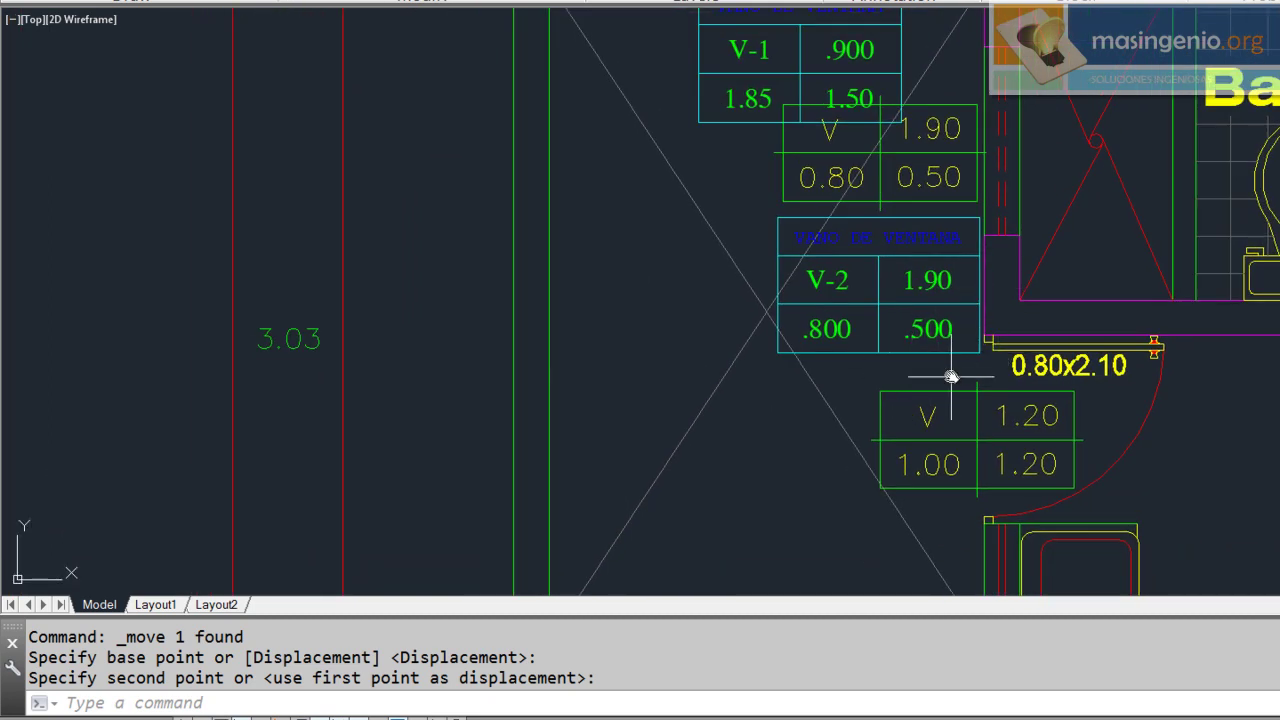
scroll(943, 384, down, 2)
middle_drag(901, 383, 829, 386)
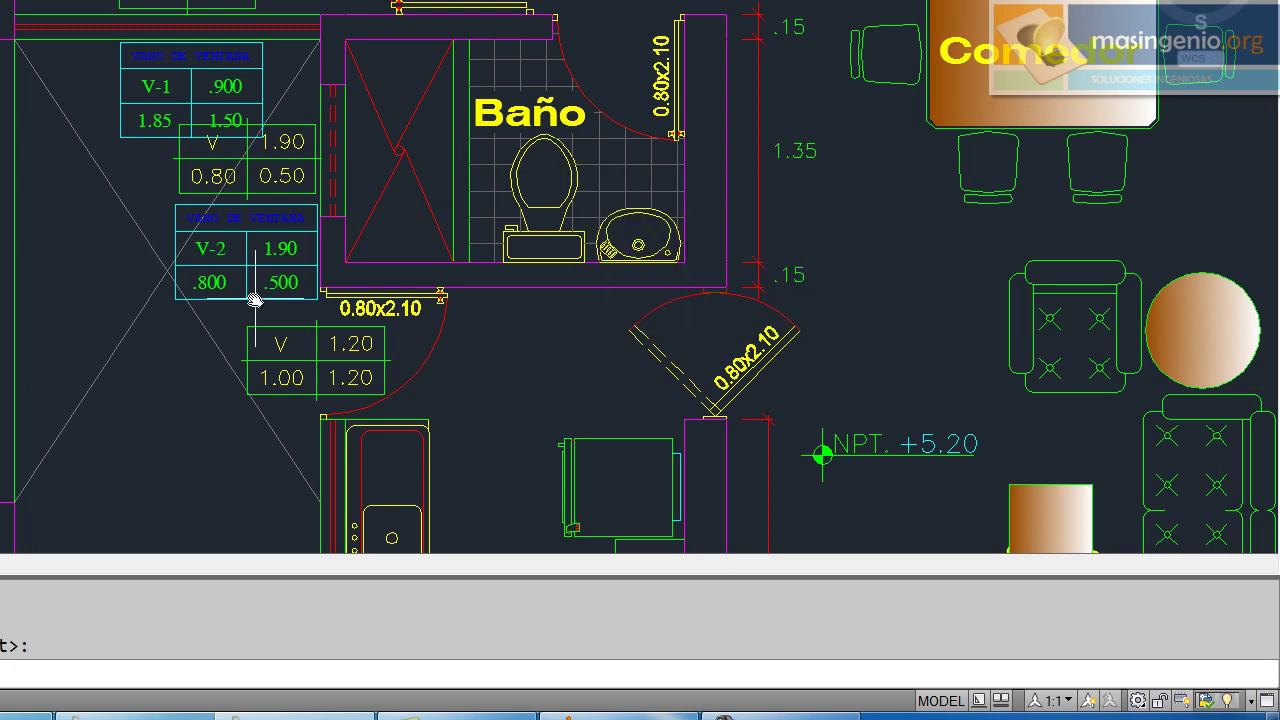
mouse_move(607, 100)
middle_down()
mouse_move(429, 223)
mouse_move(346, 177)
middle_up()
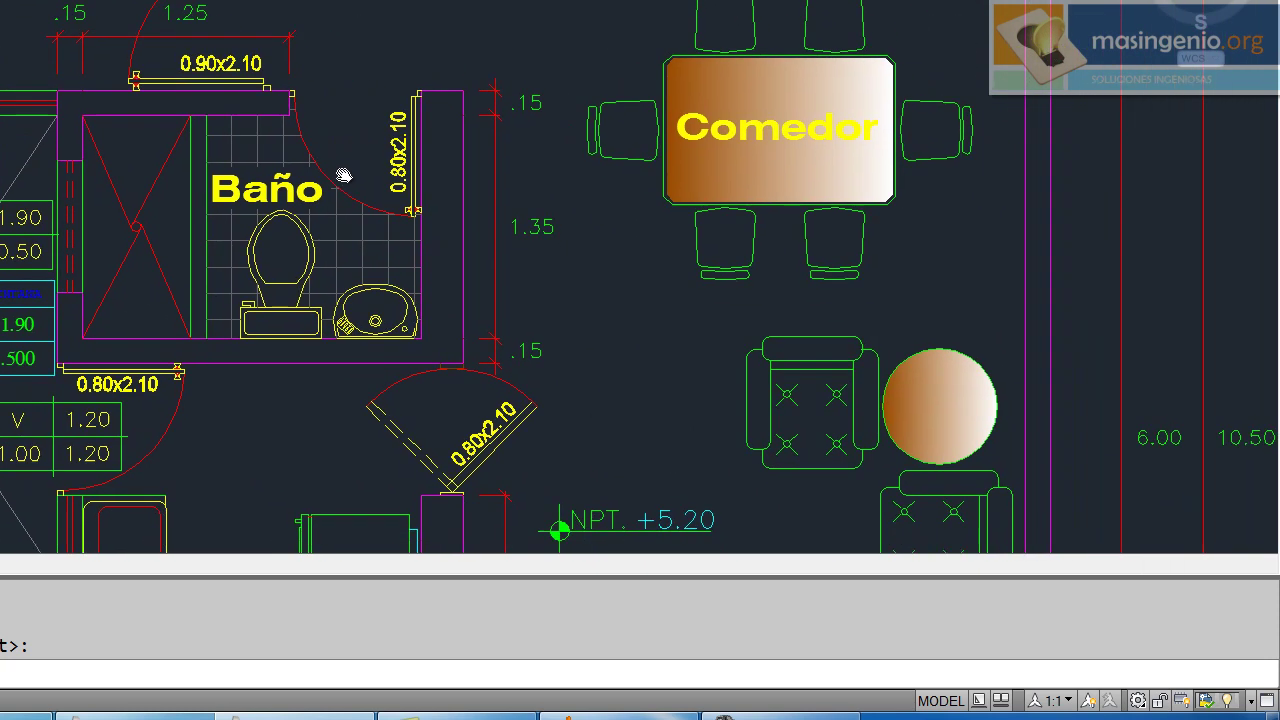
scroll(400, 70, up, 1)
scroll(354, 120, down, 1)
scroll(410, 250, down, 1)
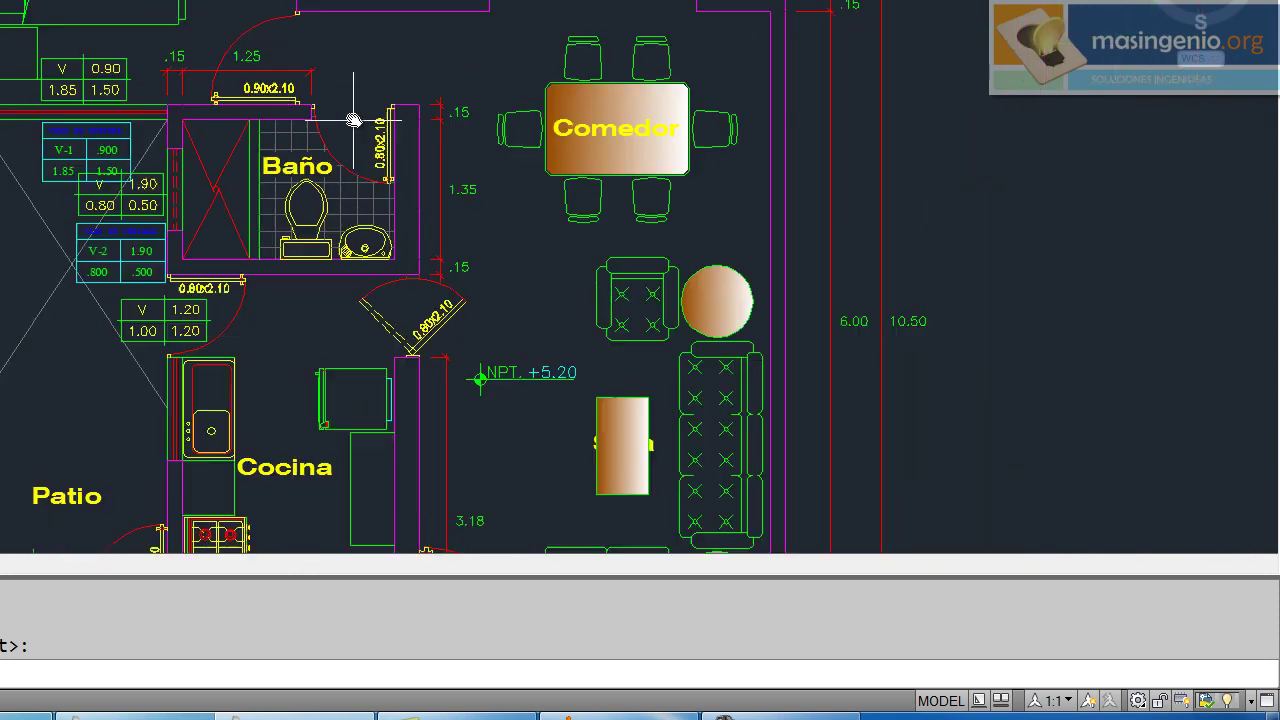
scroll(390, 290, up, 2)
scroll(372, 250, down, 4)
middle_drag(369, 217, 391, 437)
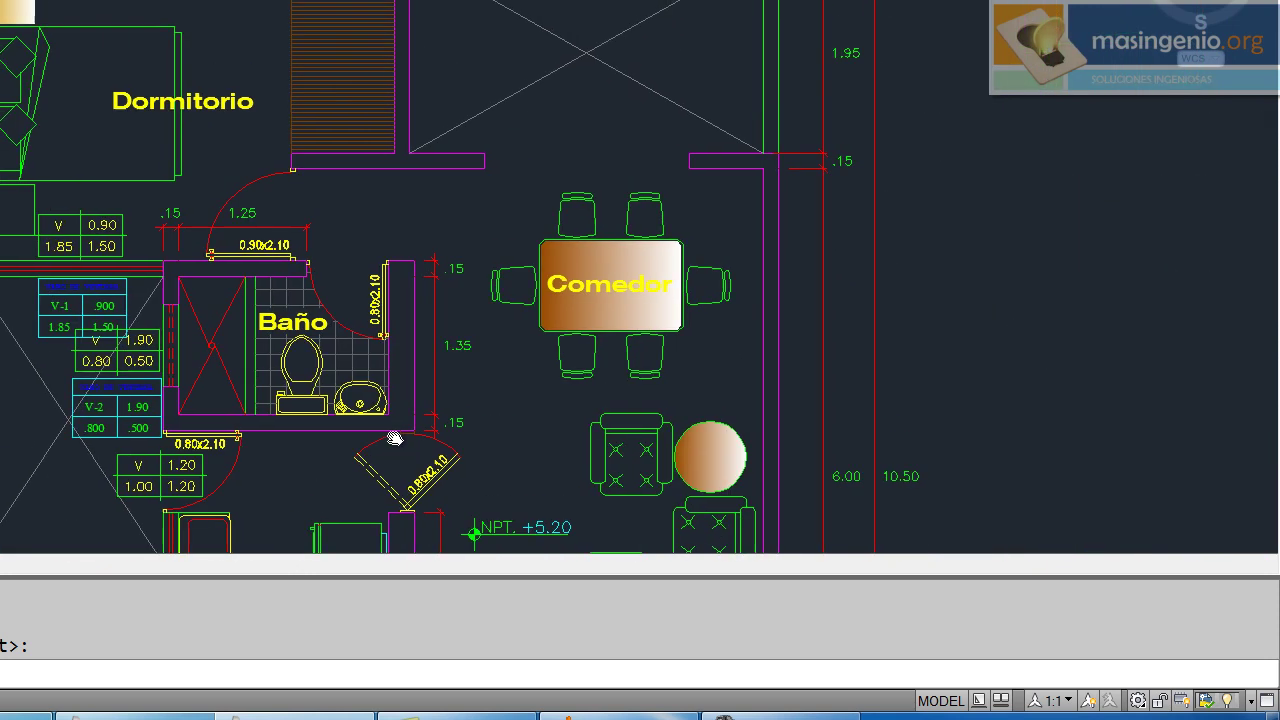
scroll(349, 266, up, 3)
scroll(347, 265, up, 2)
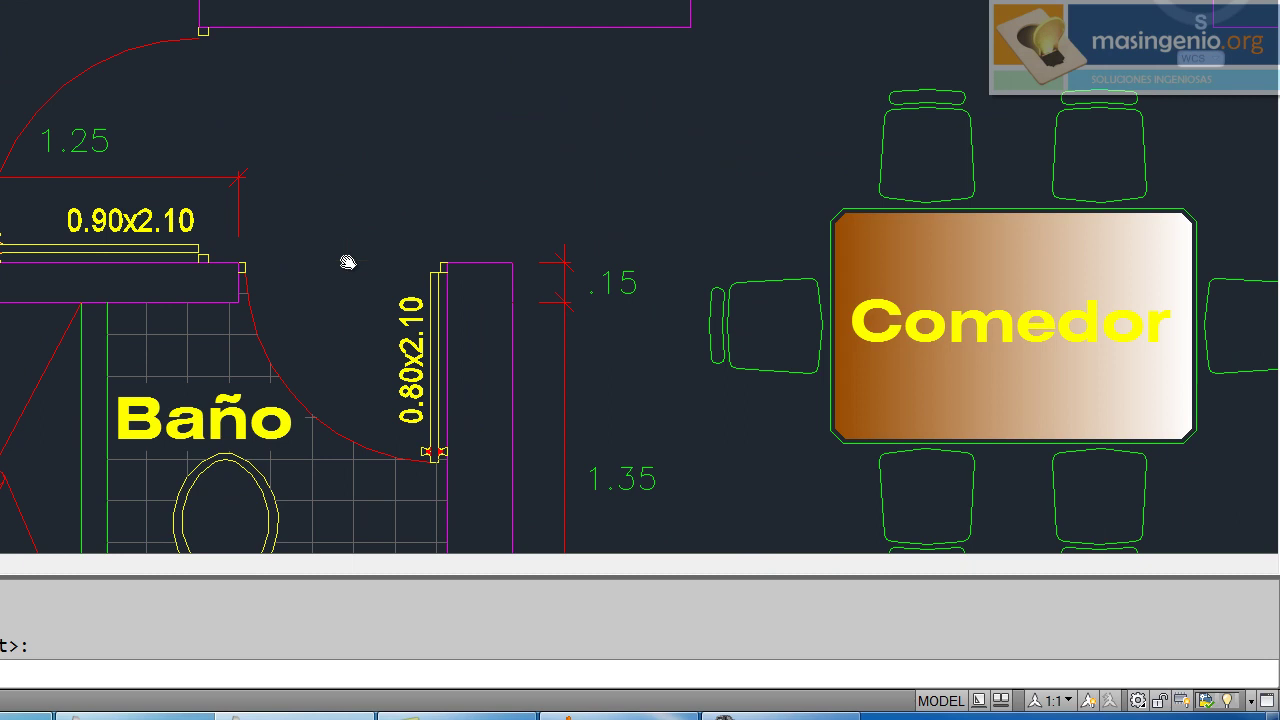
Step: Create door tag P-2 with width .8 and default height 2.10 near the Baño door
middle_drag(347, 262, 394, 223)
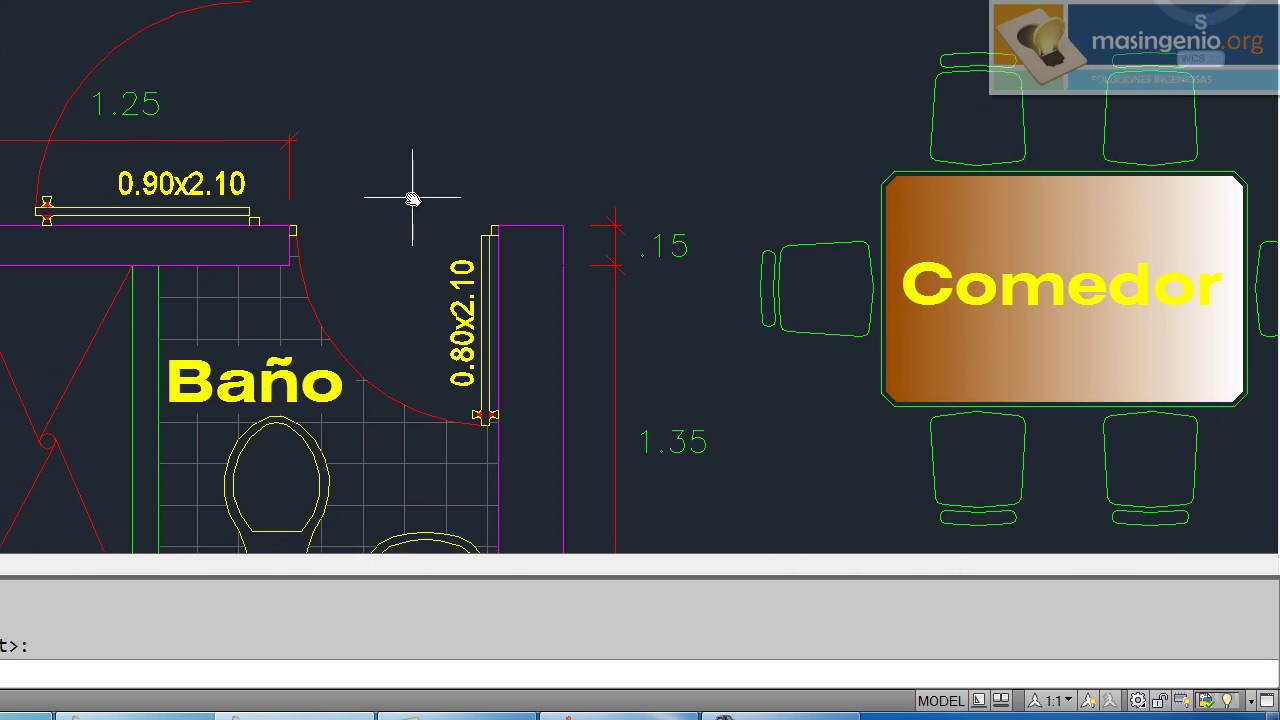
text(MOVE)
key(BackSpace)
key(BackSpace)
key(BackSpace)
key(BackSpace)
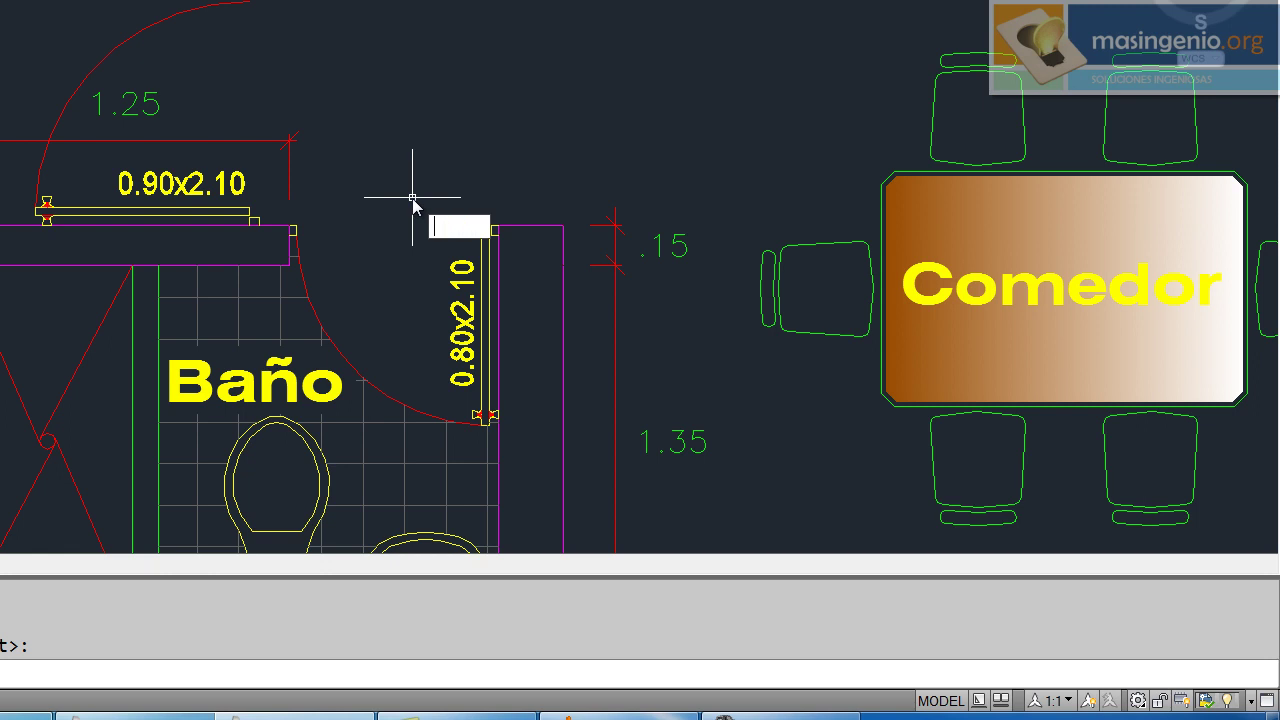
text(VANOS)
key(Return)
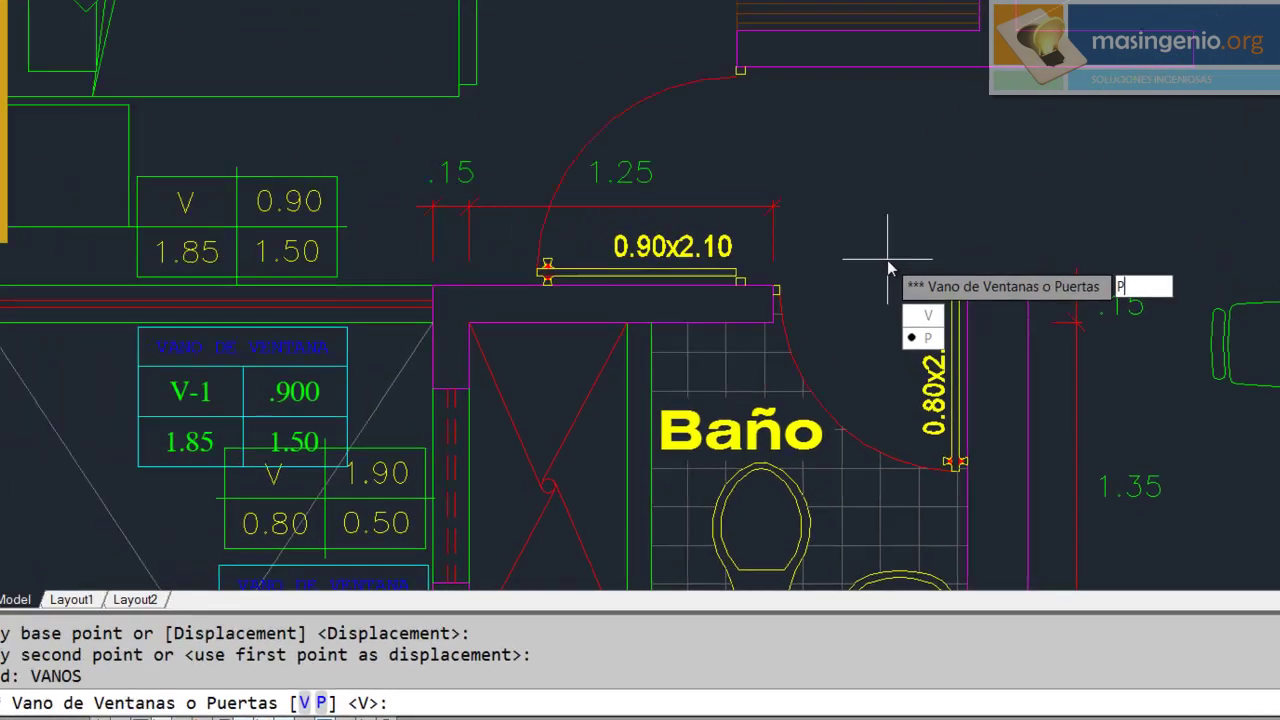
text(P)
key(Return)
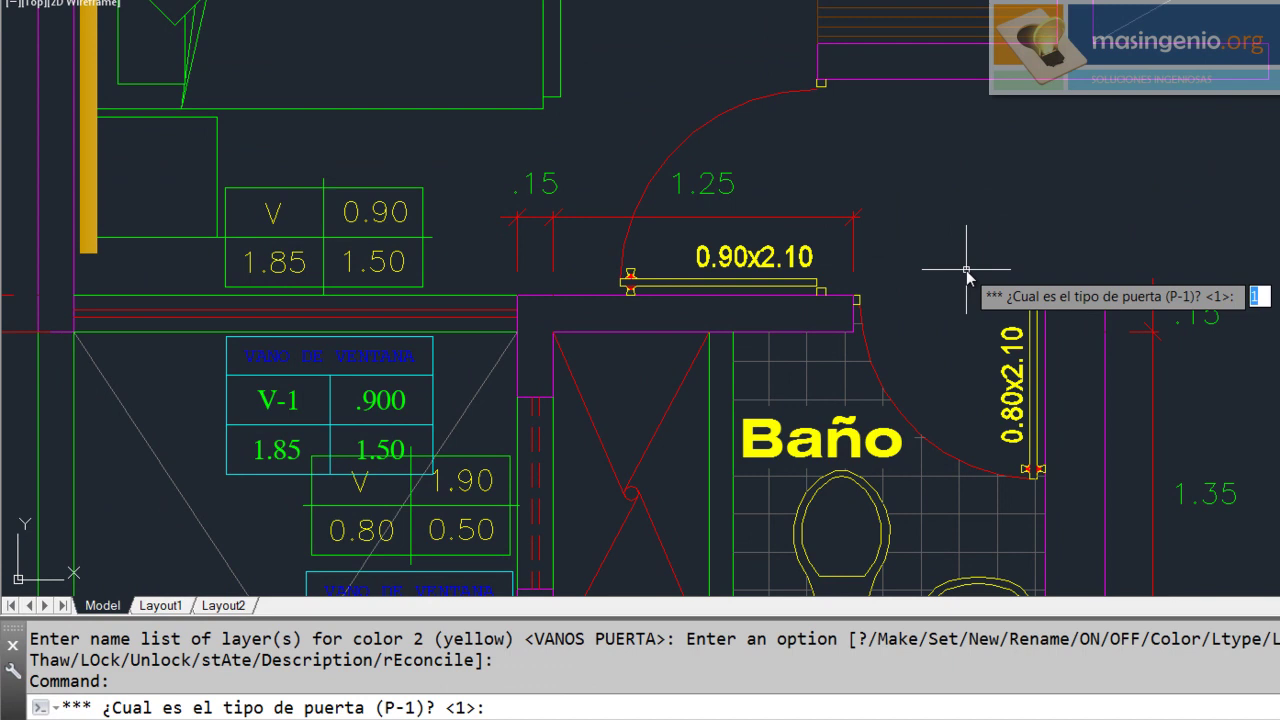
text(2)
key(Return)
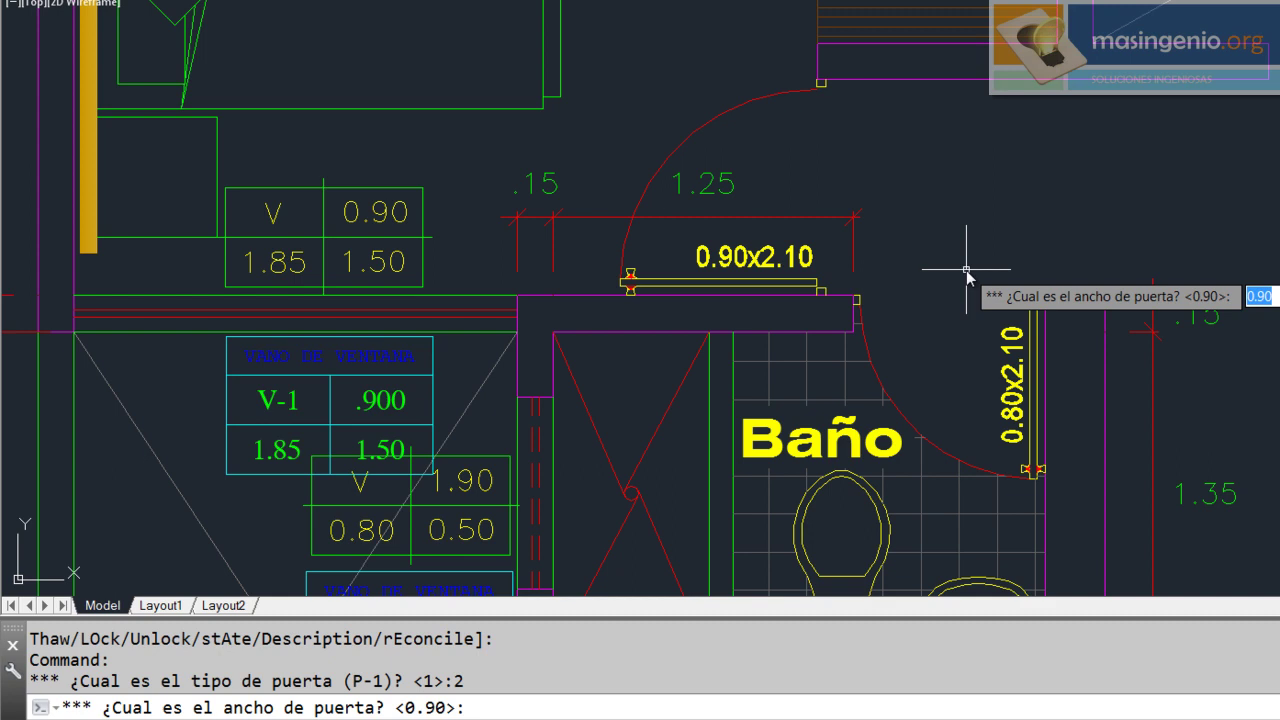
text(.8)
key(Return)
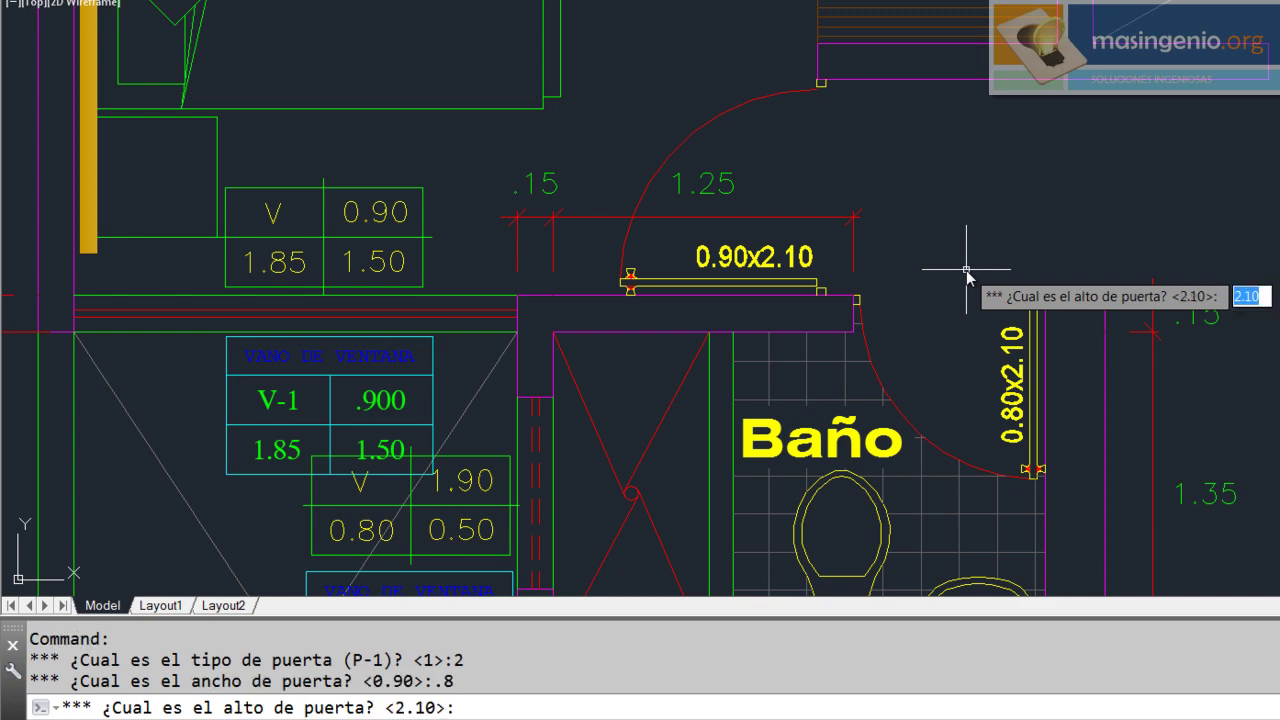
key(Return)
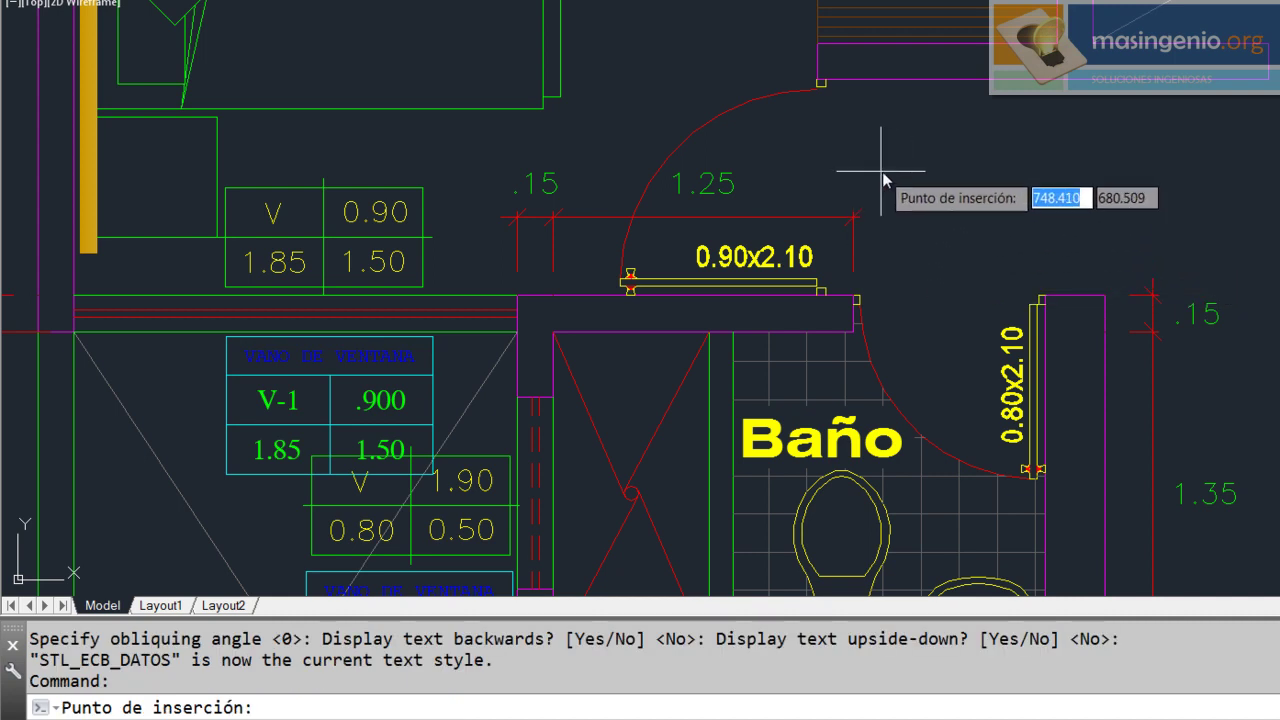
click(909, 198)
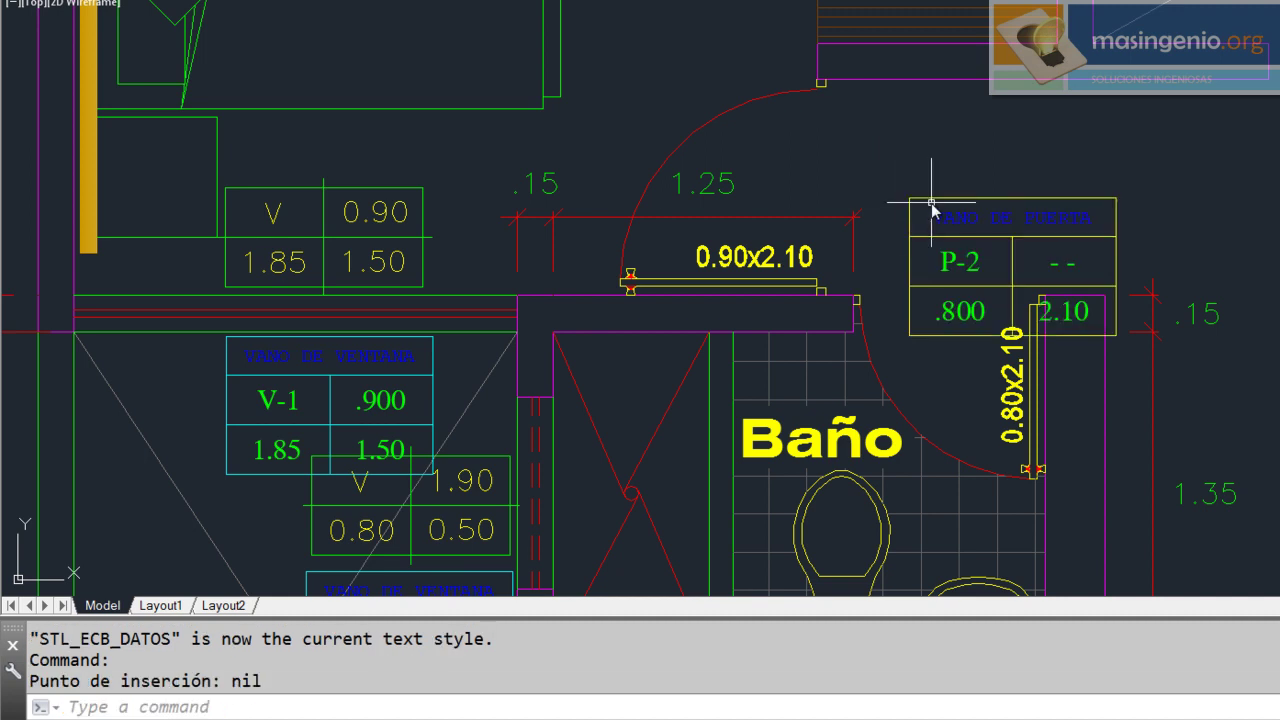
Step: Move the P-2 door table higher, just above the bathroom wall
click(929, 206)
click(931, 205)
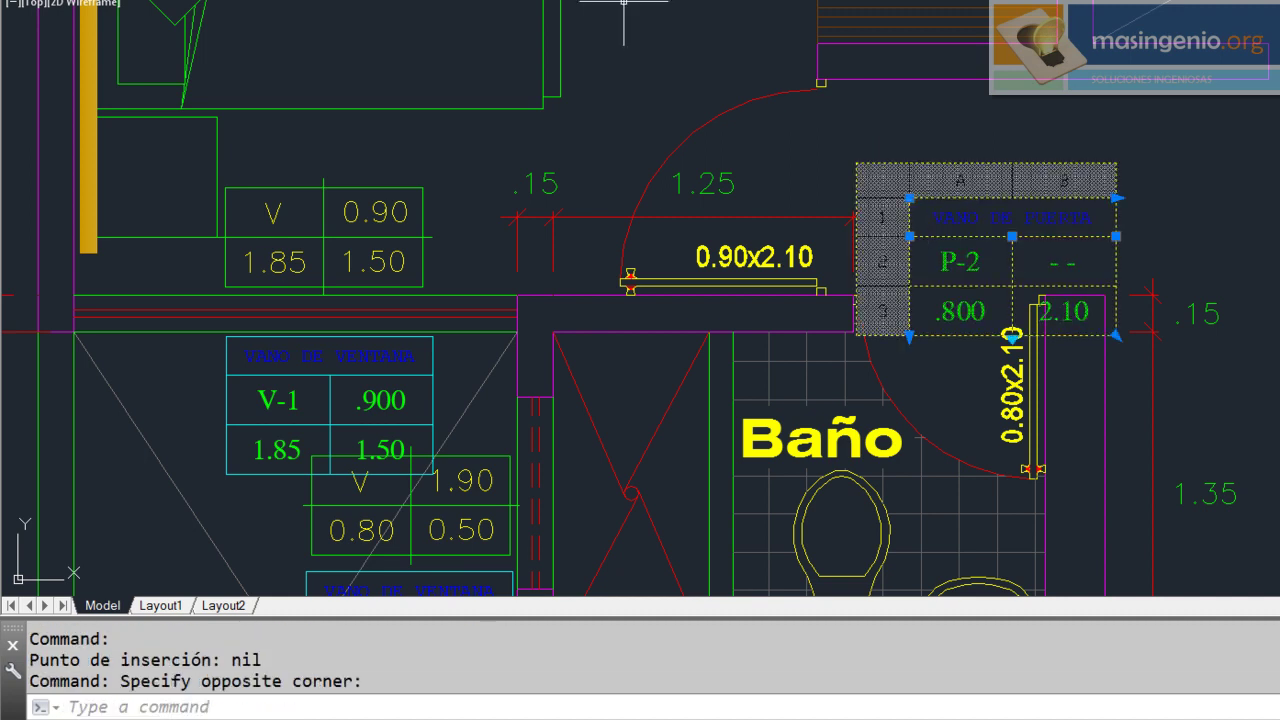
text(m)
key(space)
click(930, 140)
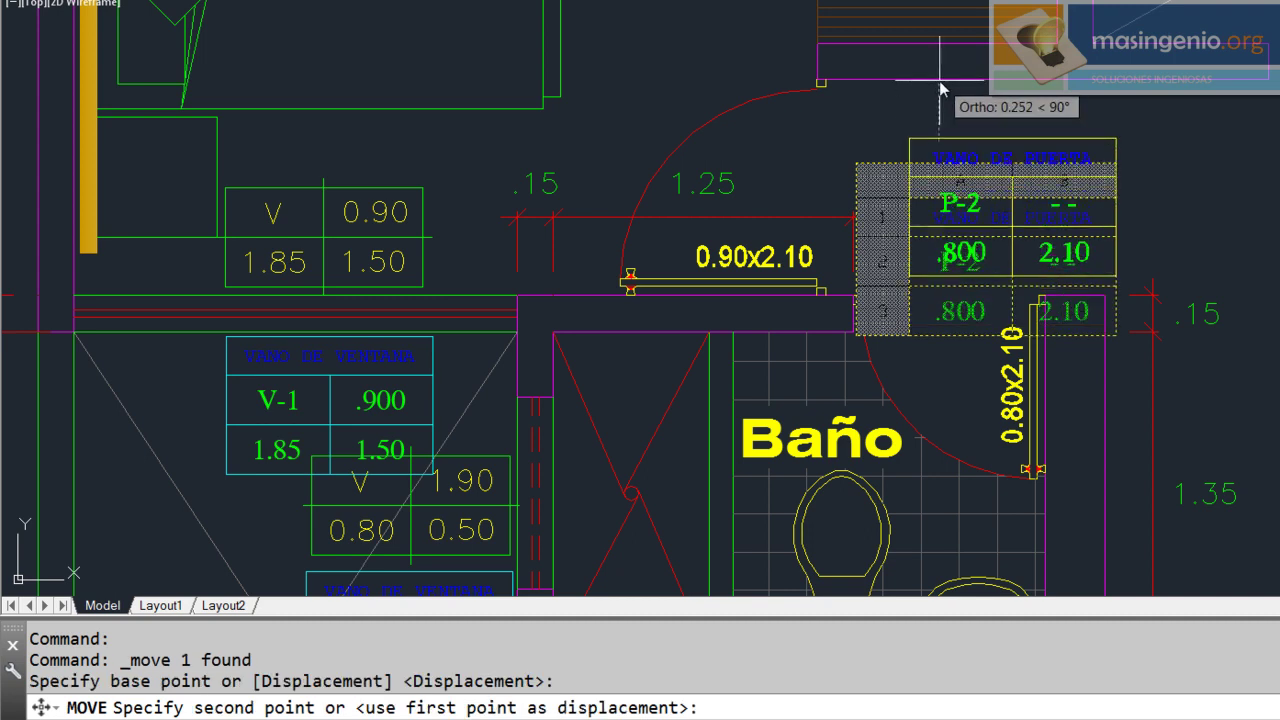
click(940, 88)
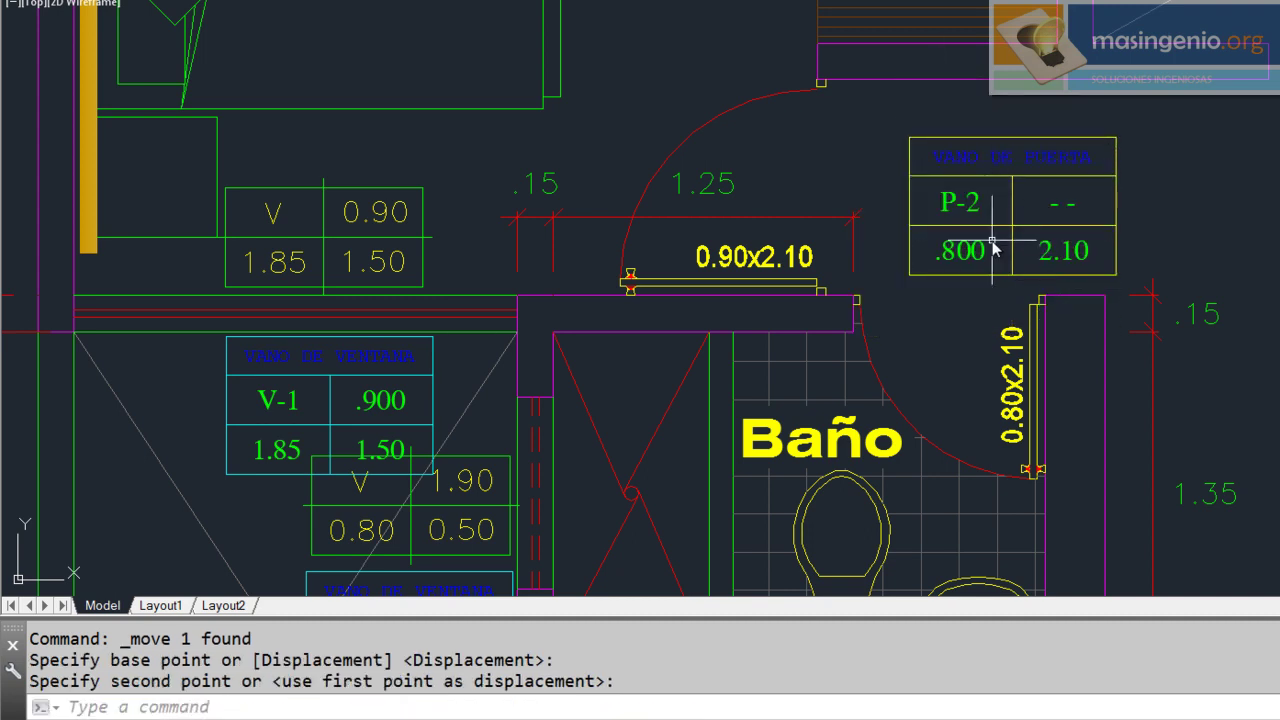
scroll(991, 255, up, 2)
scroll(991, 255, down, 2)
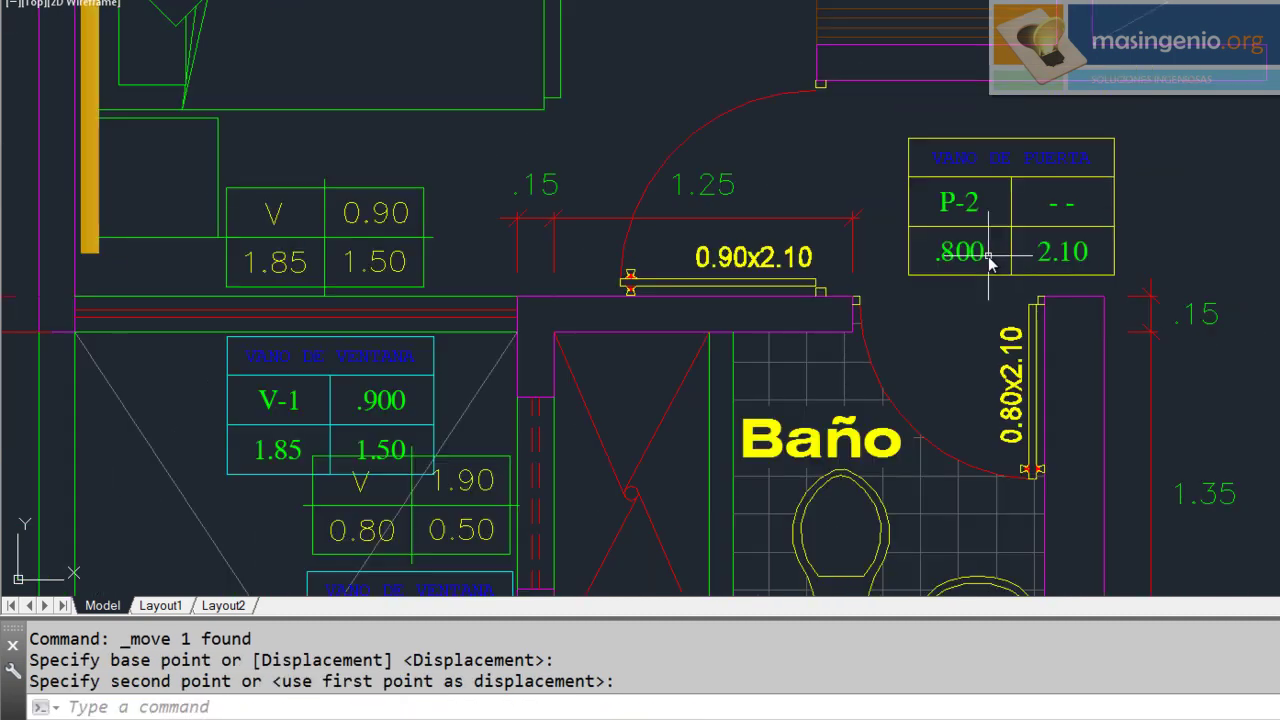
middle_drag(983, 274, 864, 288)
scroll(864, 288, up, 3)
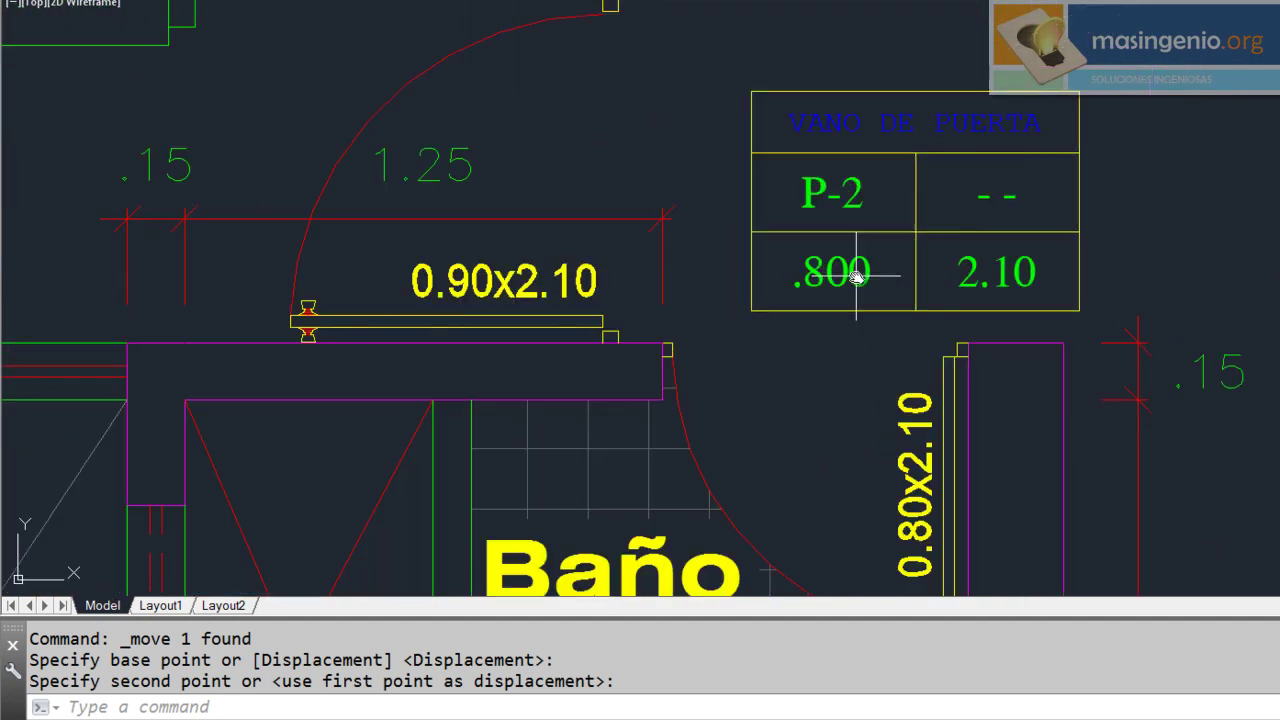
scroll(872, 278, down, 5)
scroll(872, 278, down, 3)
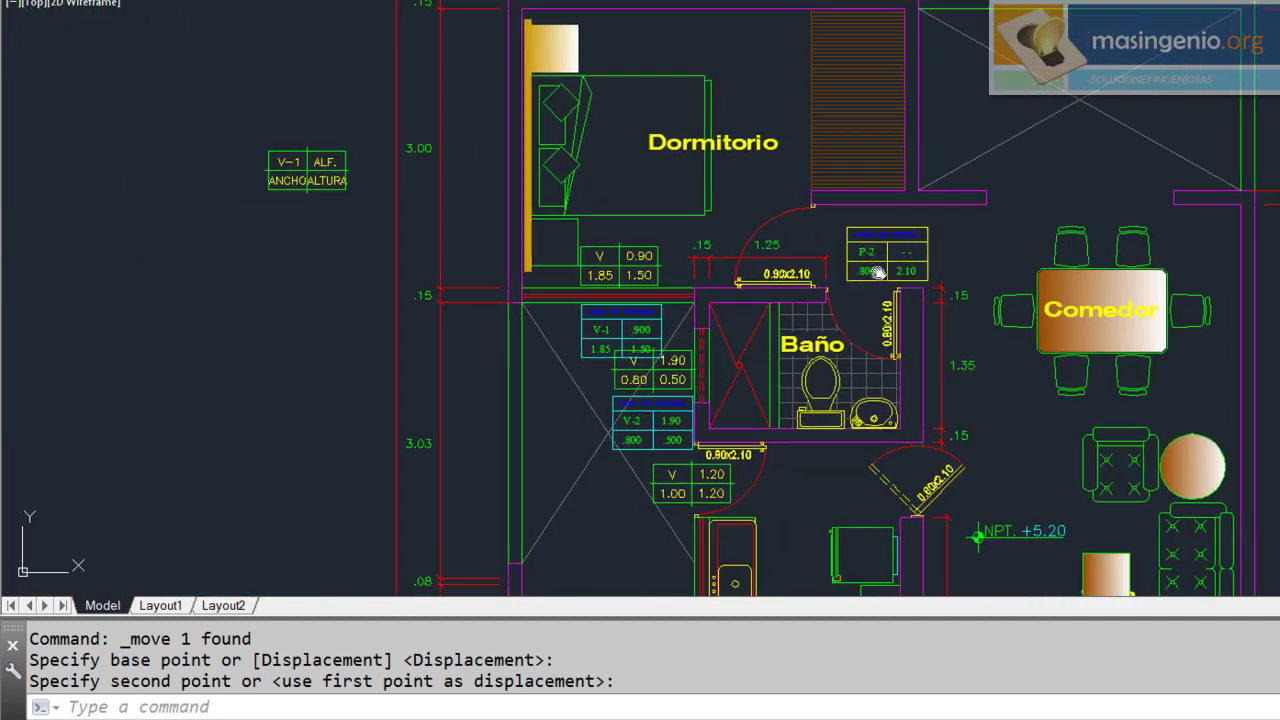
scroll(897, 204, up, 5)
scroll(913, 182, up, 4)
scroll(886, 266, down, 5)
scroll(840, 320, up, 1)
scroll(829, 354, up, 1)
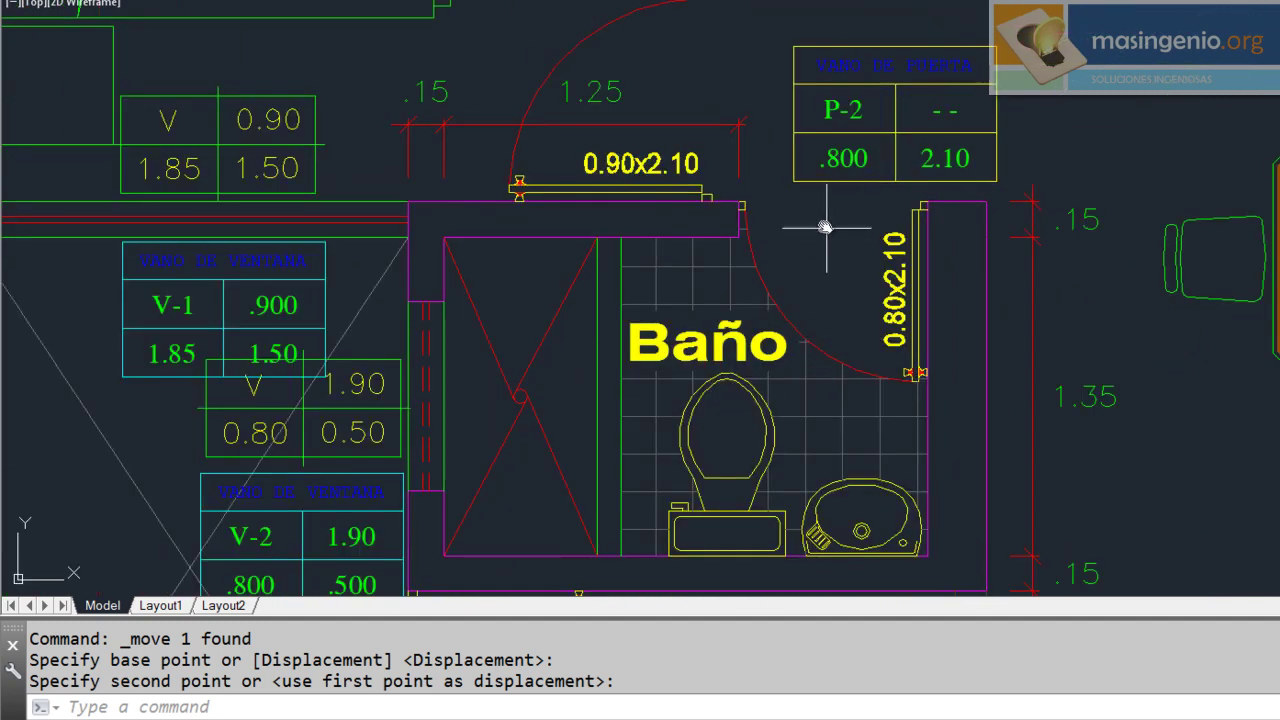
scroll(815, 243, down, 4)
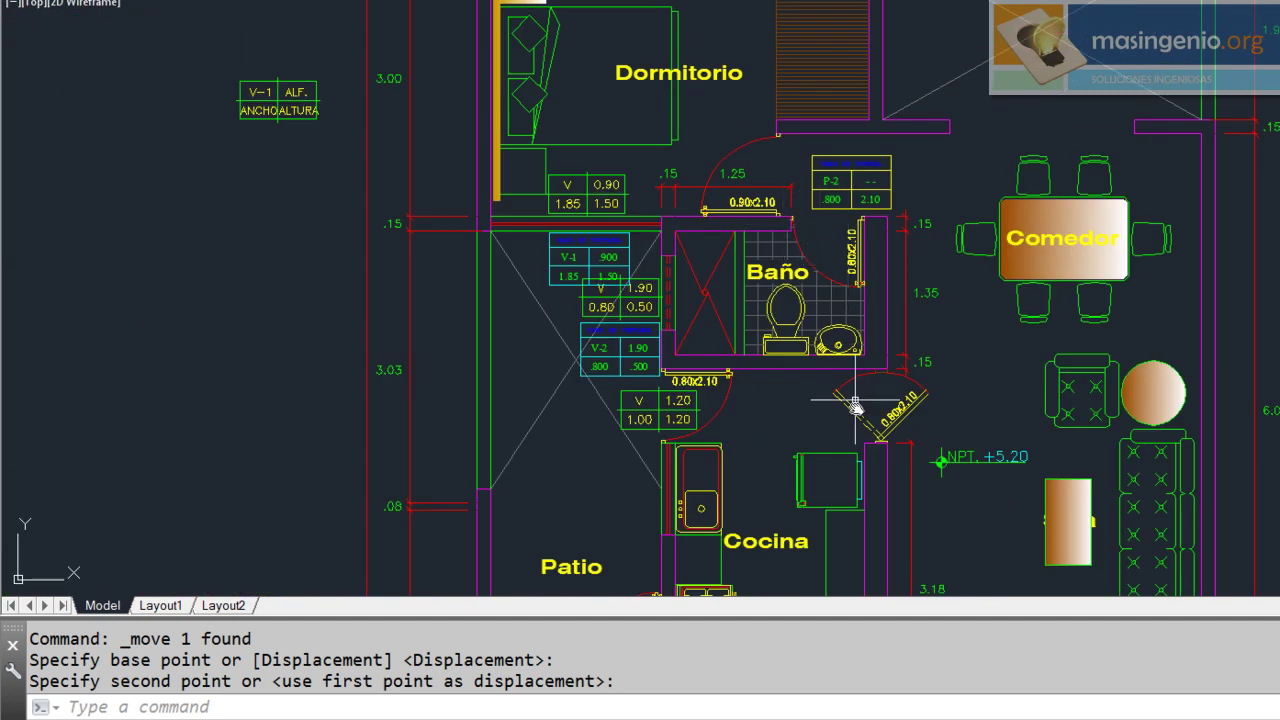
scroll(849, 397, up, 2)
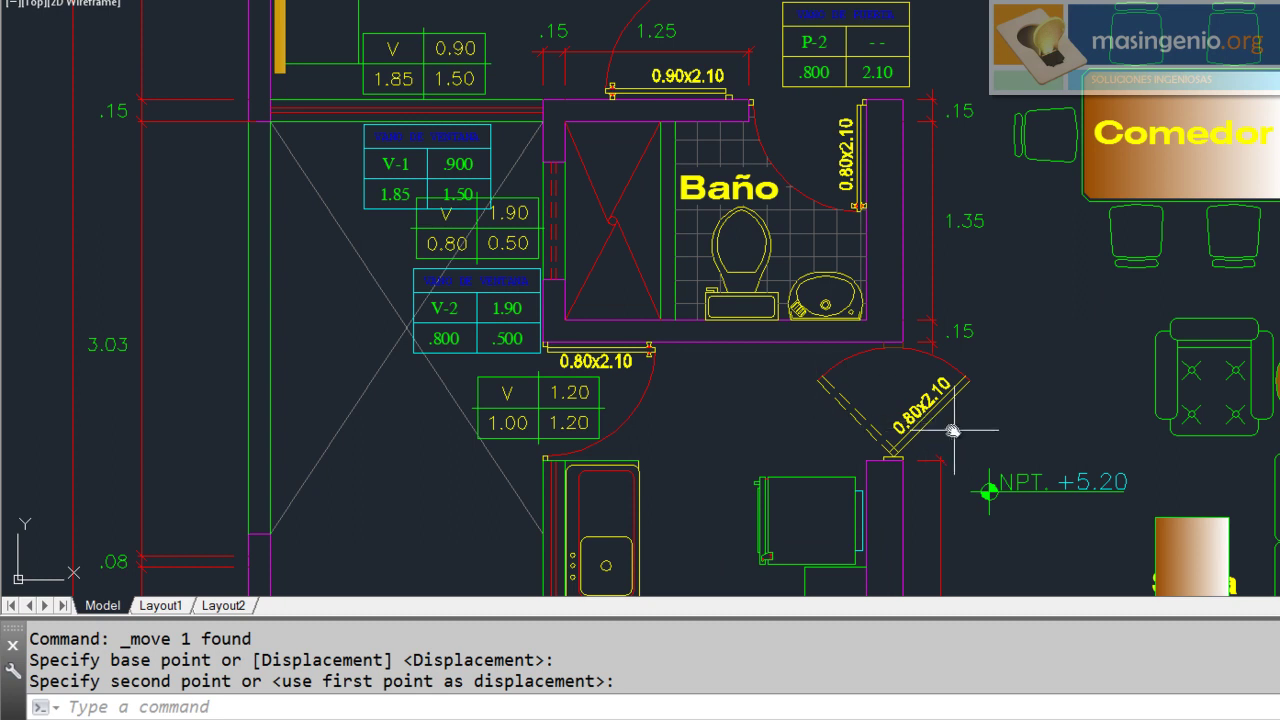
middle_drag(730, 92, 880, 375)
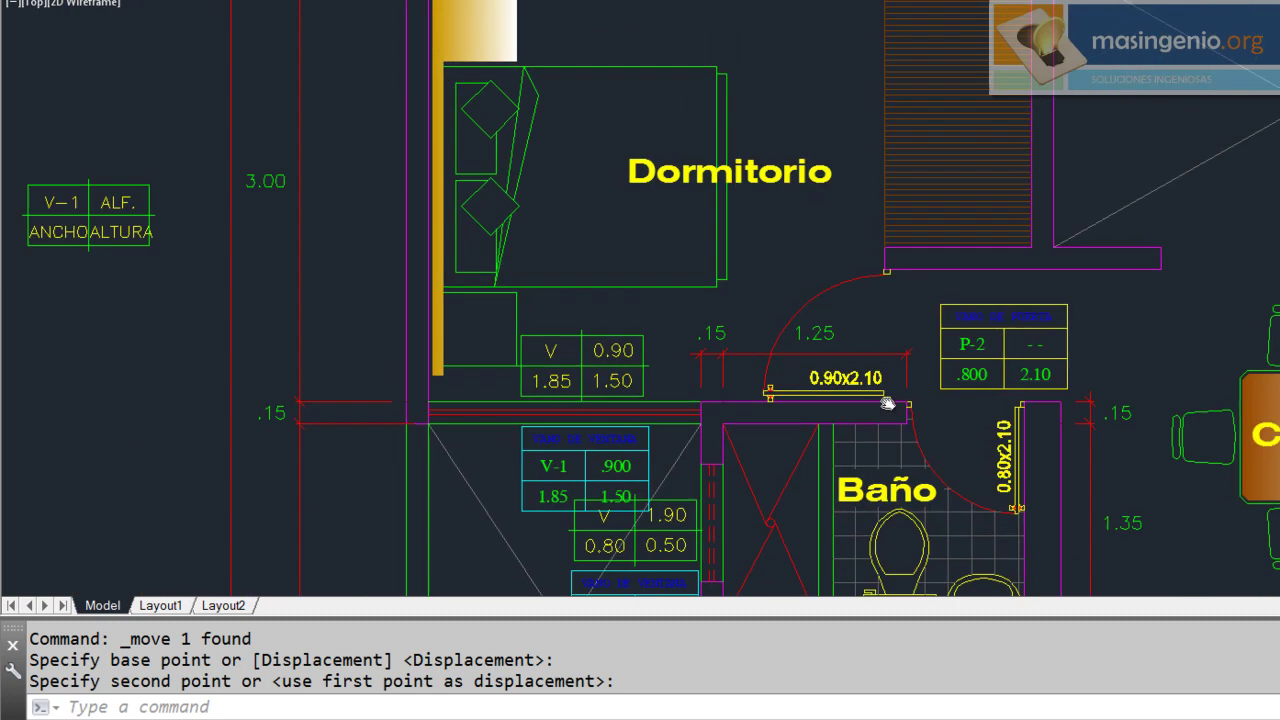
scroll(829, 323, up, 4)
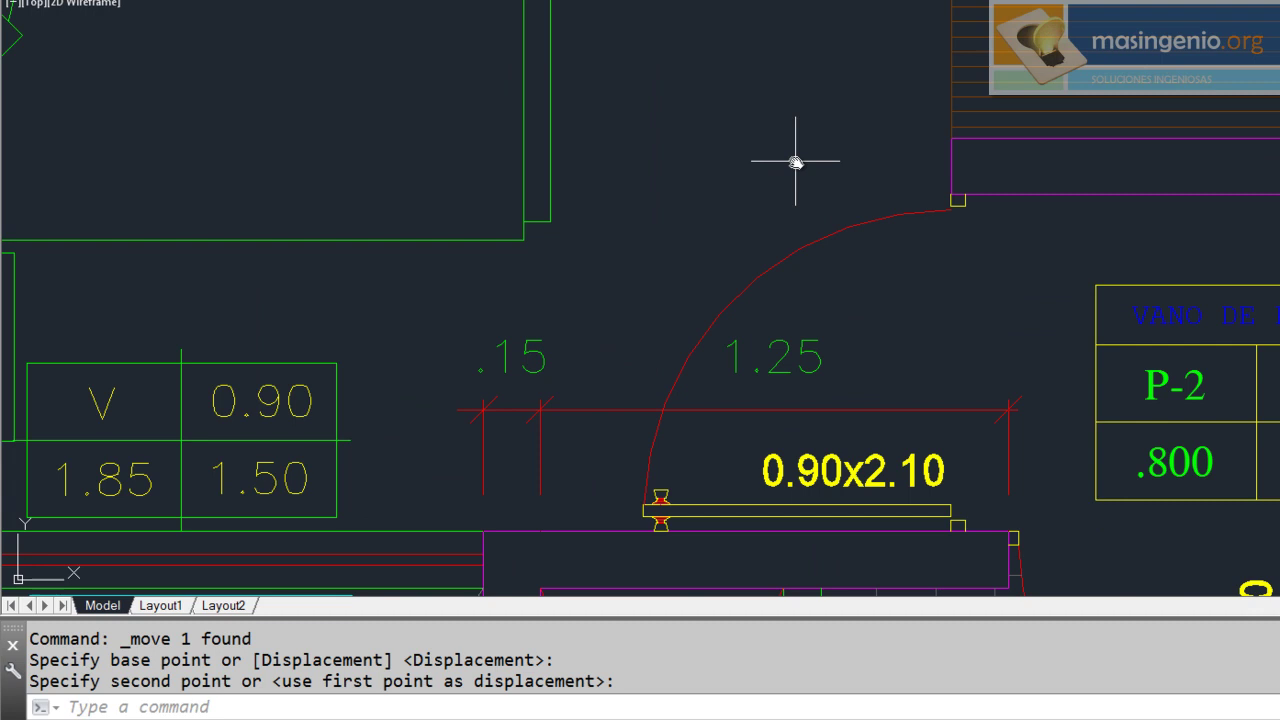
Step: Create a P-1 door tag with the default 0.90 width and 2.10 height
text(VANOS)
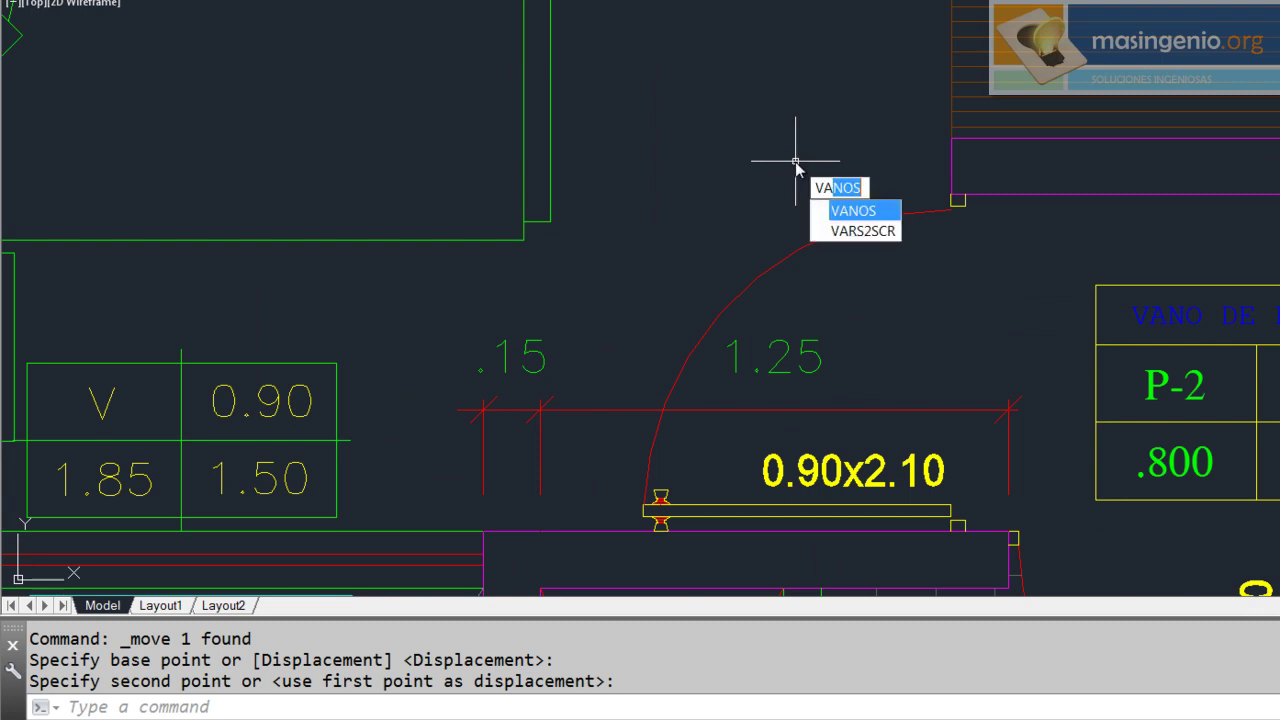
key(Return)
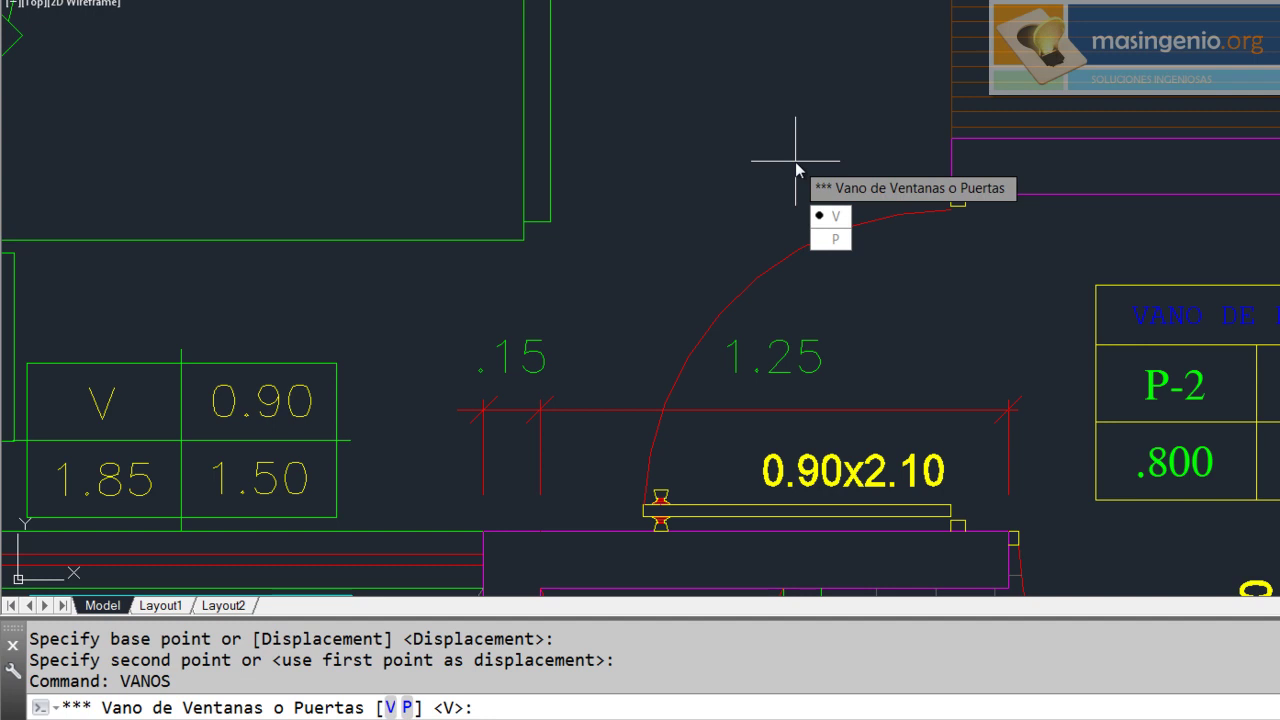
text(p)
key(Return)
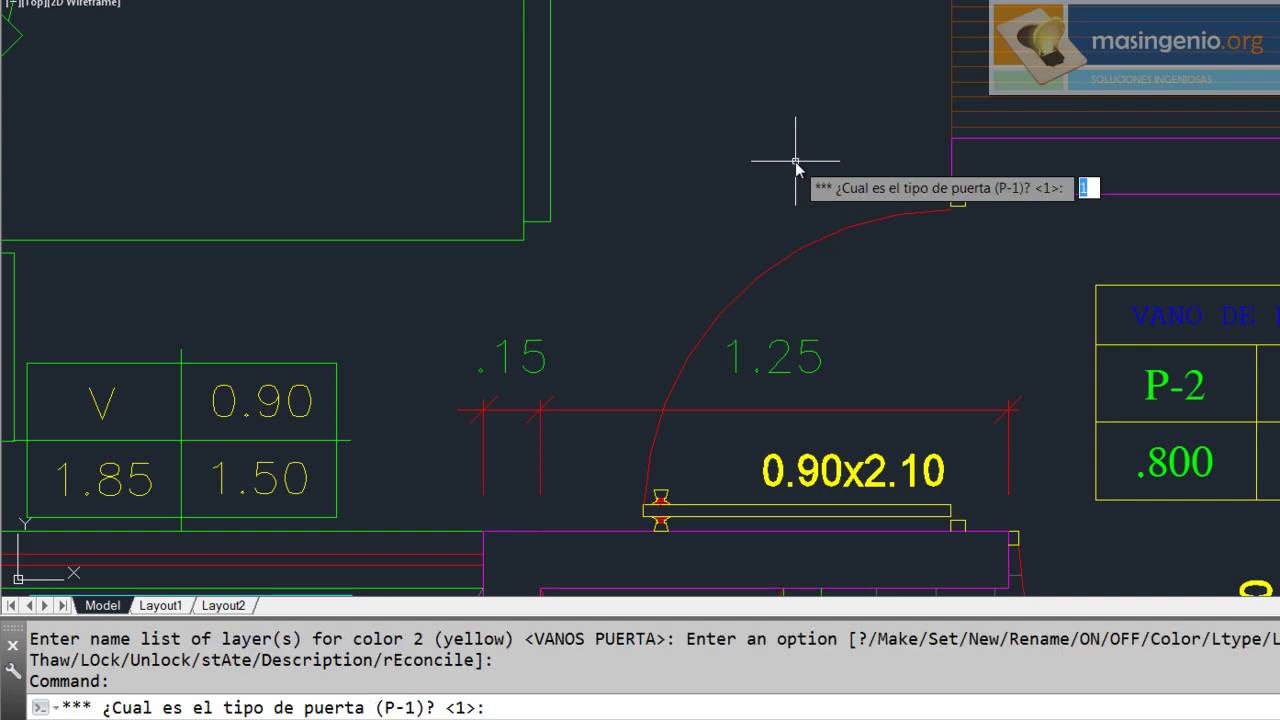
key(Return)
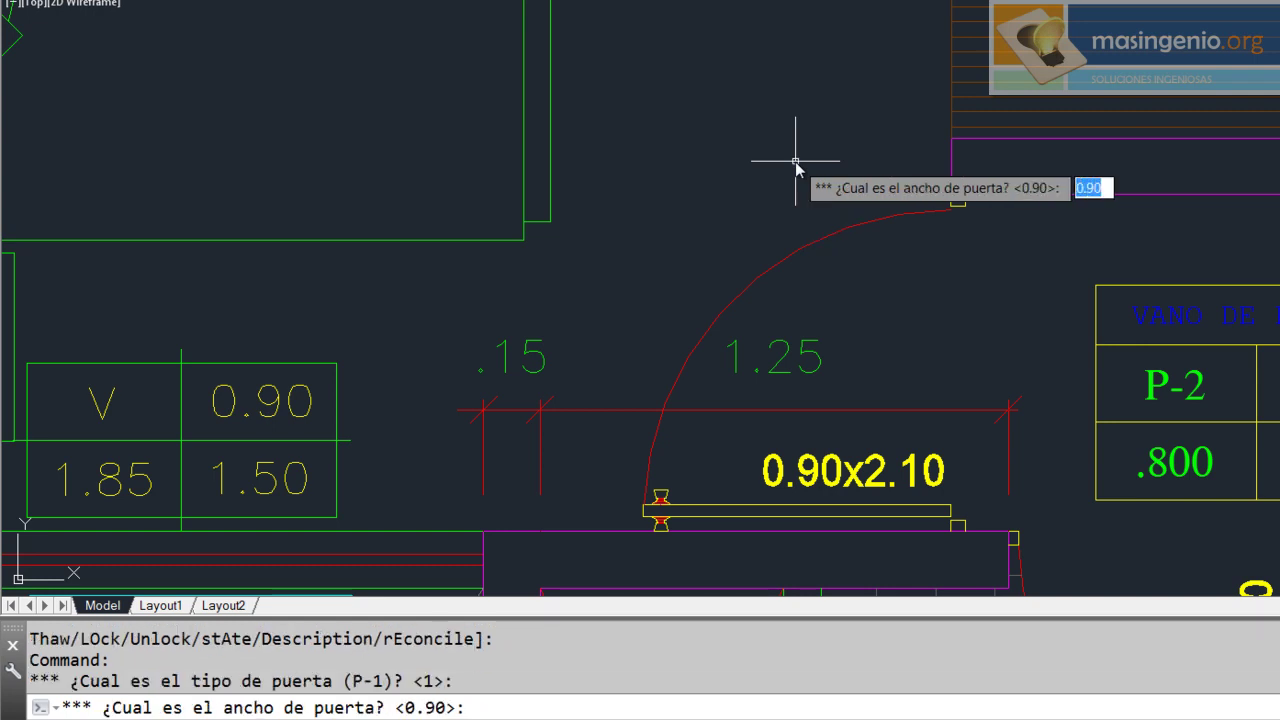
key(Return)
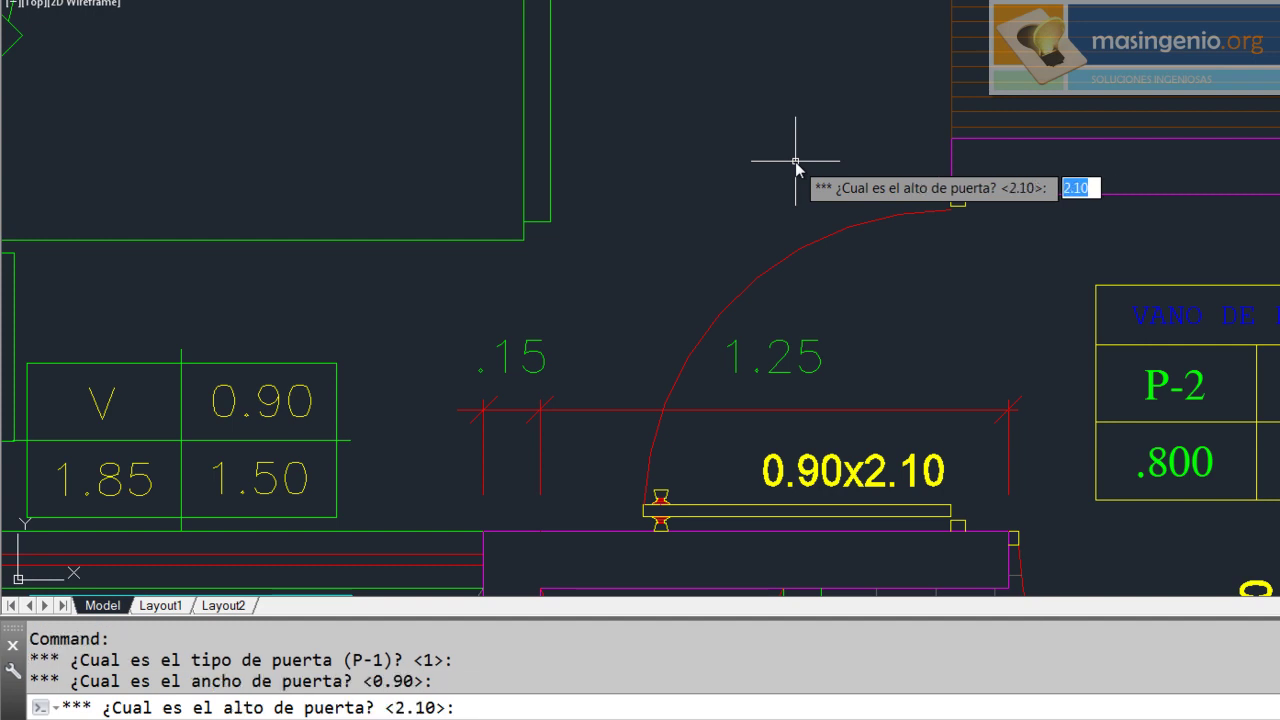
key(Return)
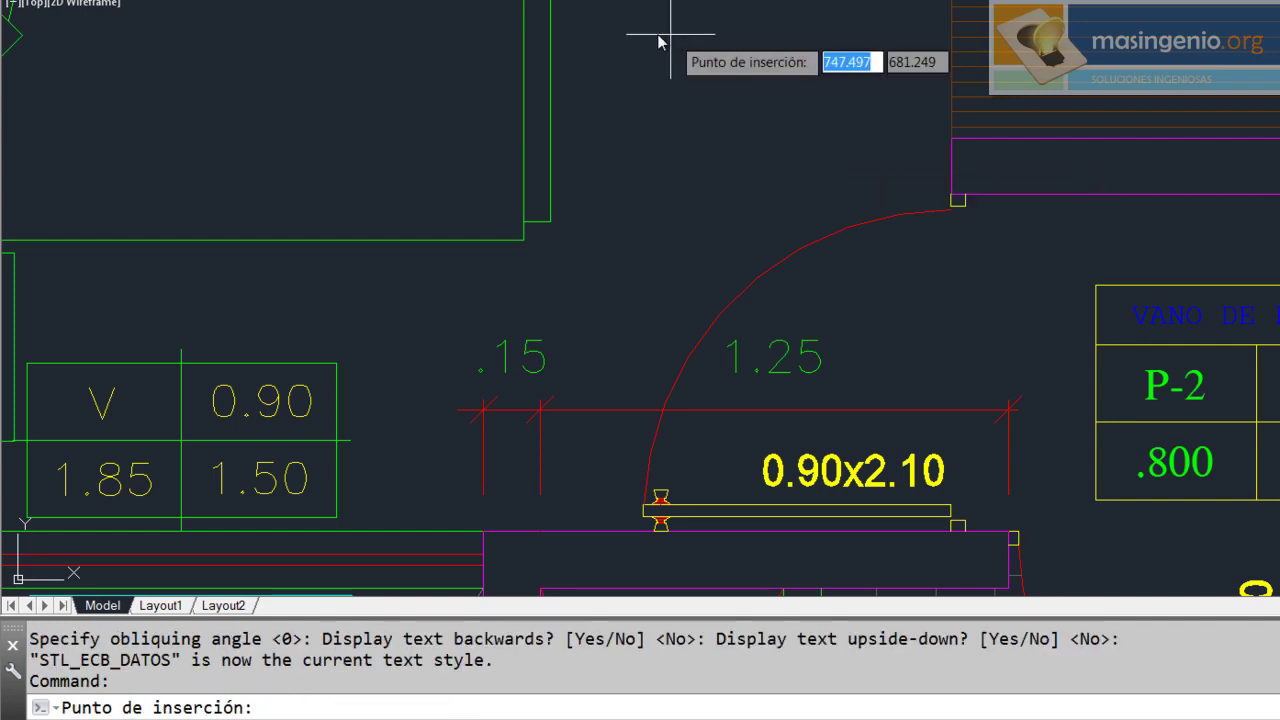
click(481, 104)
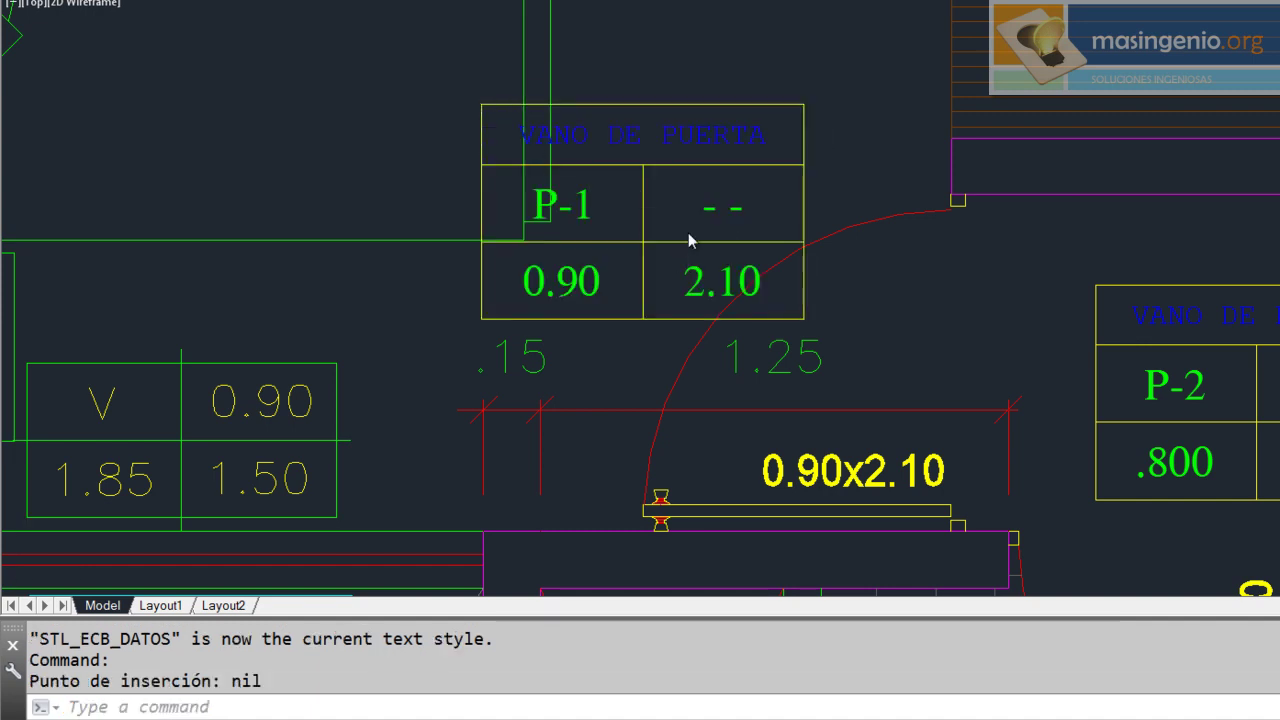
Step: Move the P-1 table with Ortho off to sit beside the bedroom door
scroll(688, 238, down, 2)
click(632, 148)
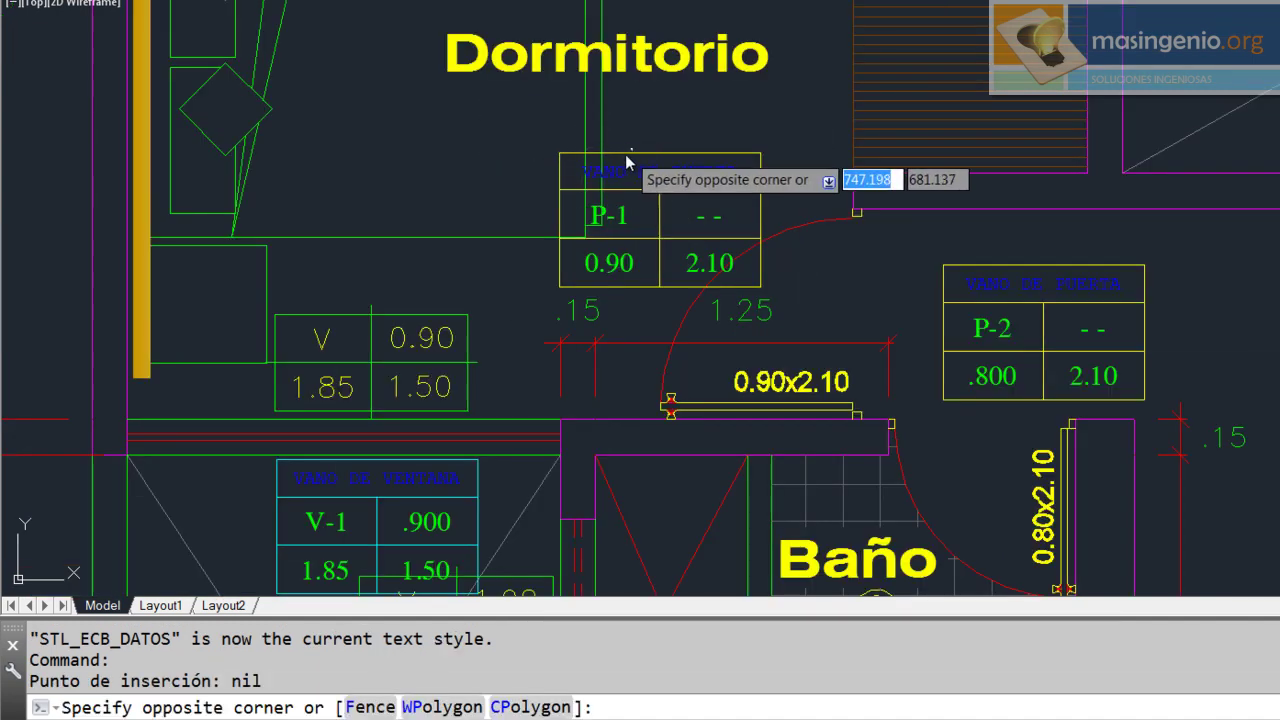
click(578, 166)
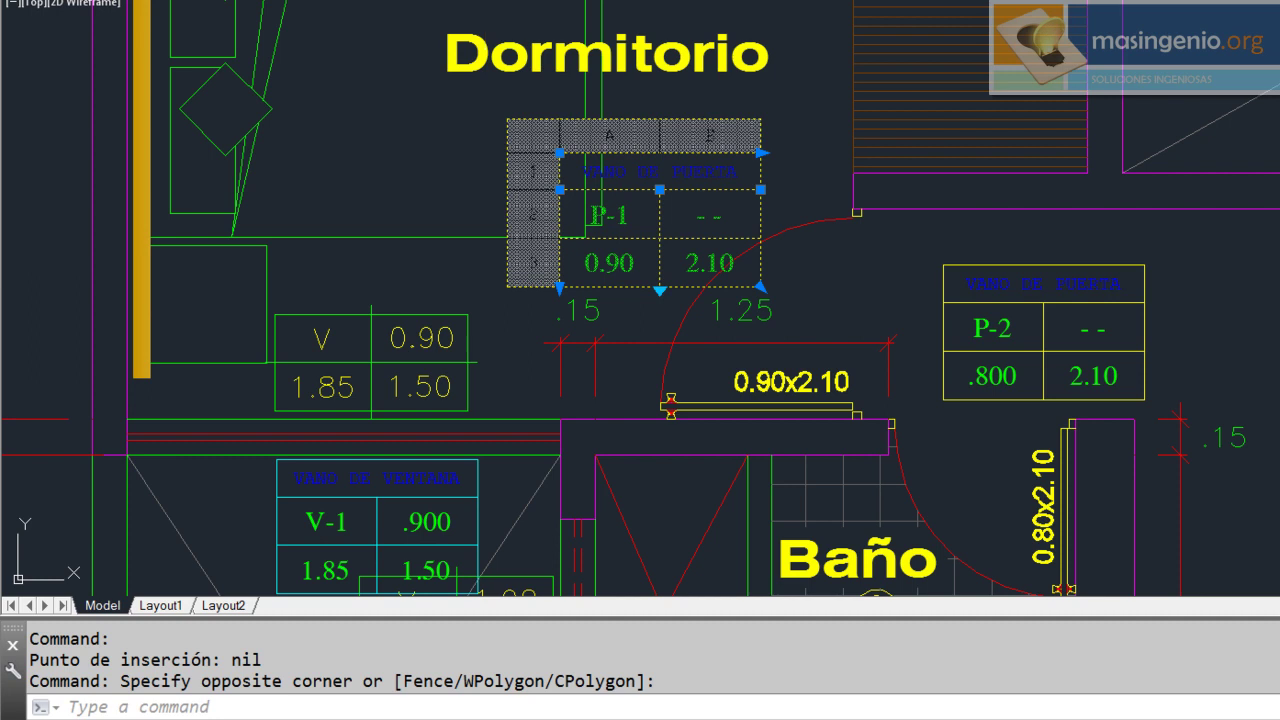
text(m)
key(Return)
click(707, 127)
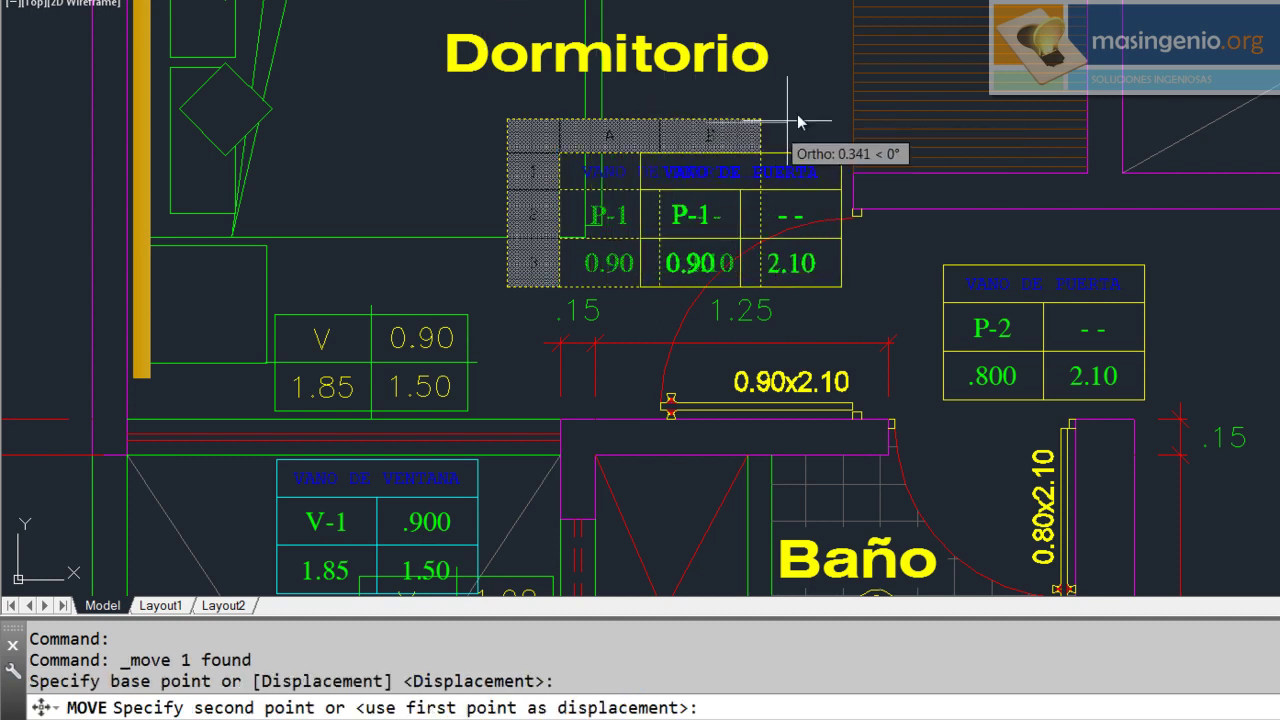
key(F8)
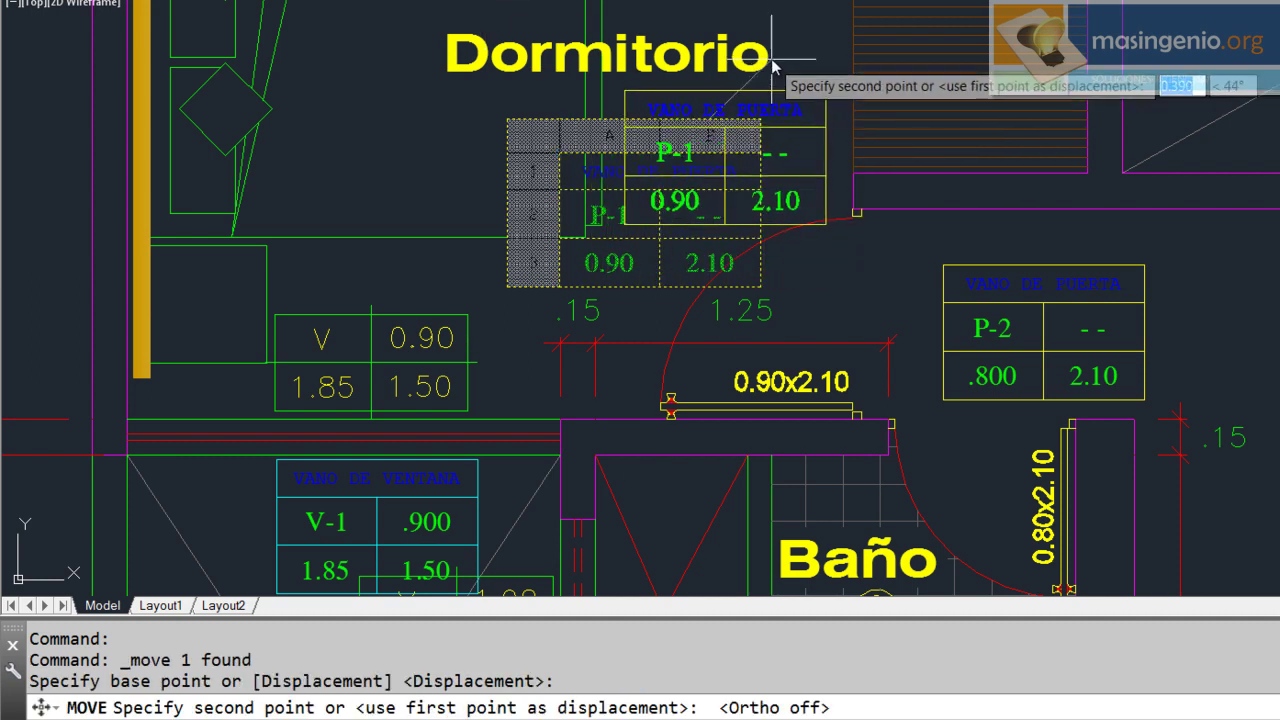
click(773, 66)
Step: Zoom and pan around the plan to check the P-1 tag below Dormitorio
middle_drag(740, 200, 743, 266)
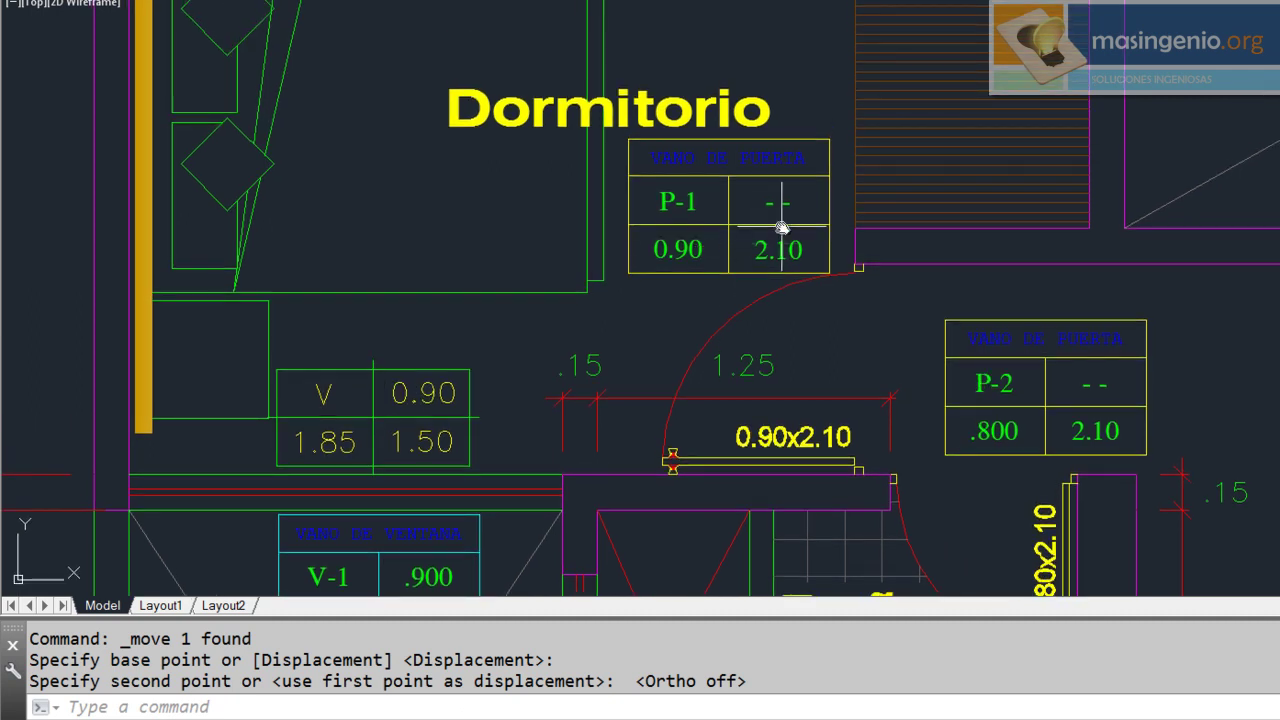
scroll(863, 277, up, 4)
scroll(863, 277, down, 4)
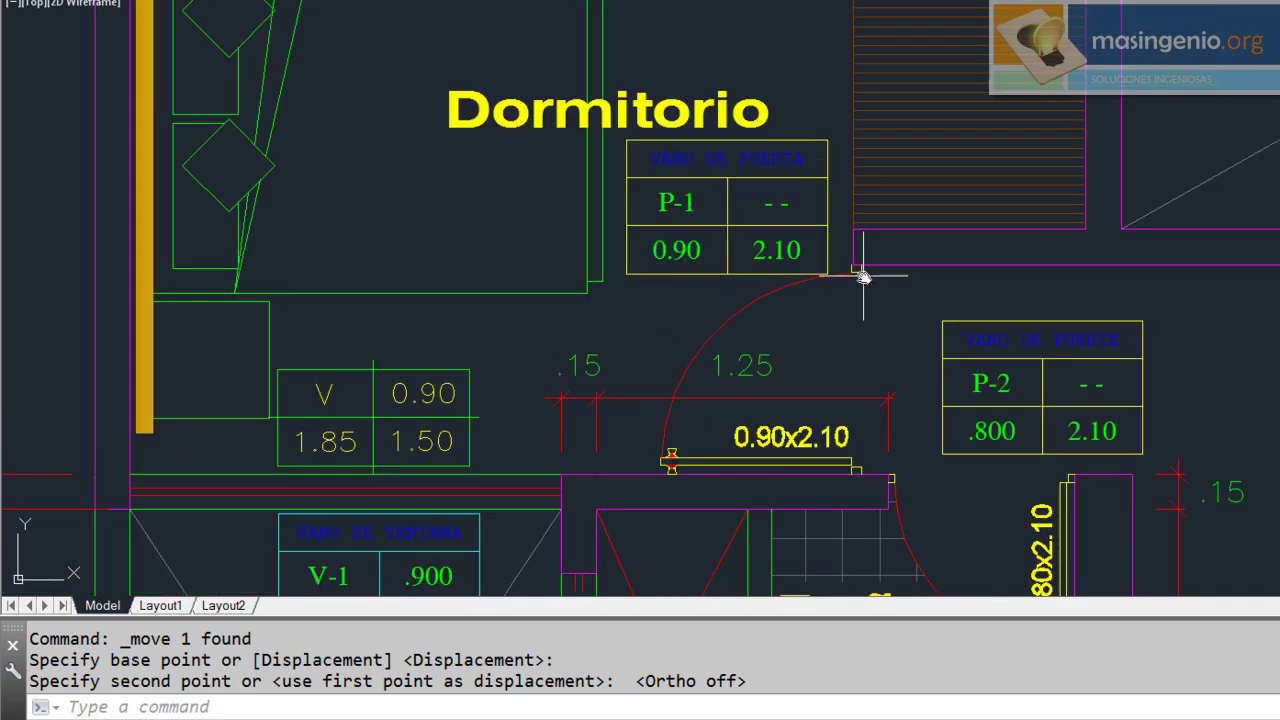
scroll(863, 277, down, 2)
scroll(829, 169, down, 1)
scroll(814, 109, down, 3)
scroll(995, 450, up, 3)
scroll(1014, 443, down, 3)
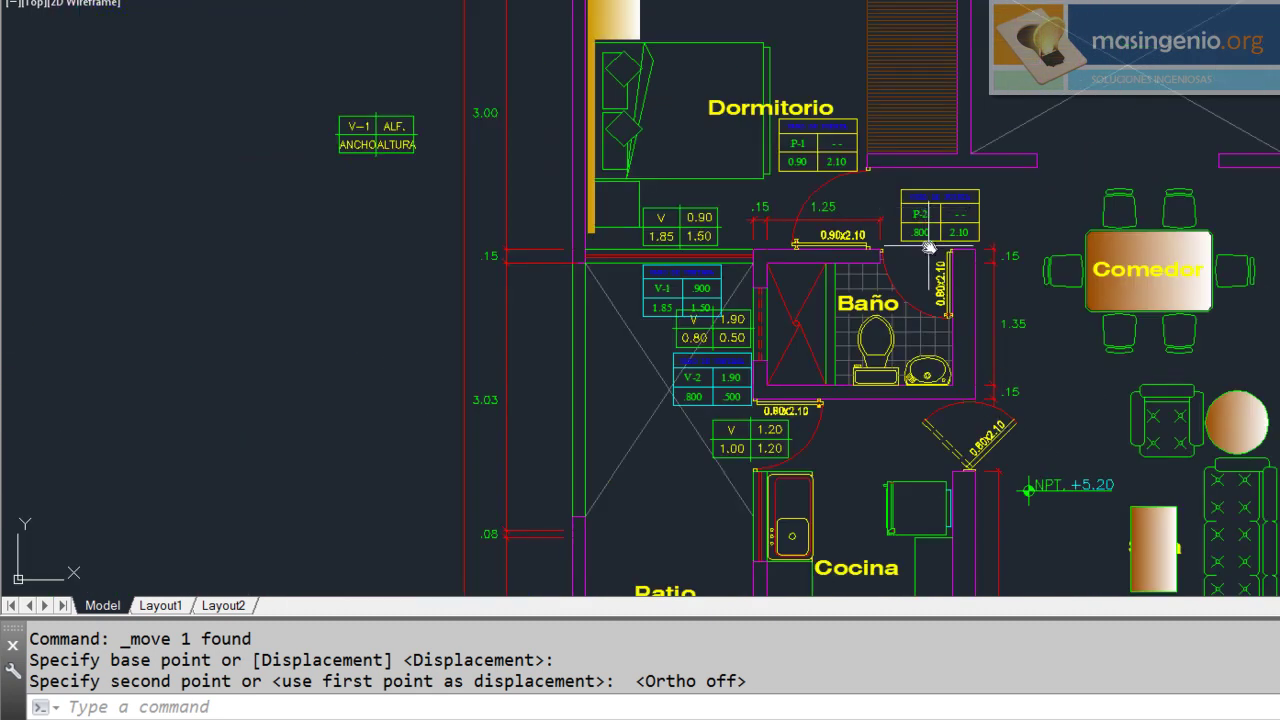
scroll(925, 238, up, 1)
scroll(985, 500, up, 2)
scroll(963, 438, down, 2)
scroll(946, 400, down, 1)
scroll(699, 315, up, 2)
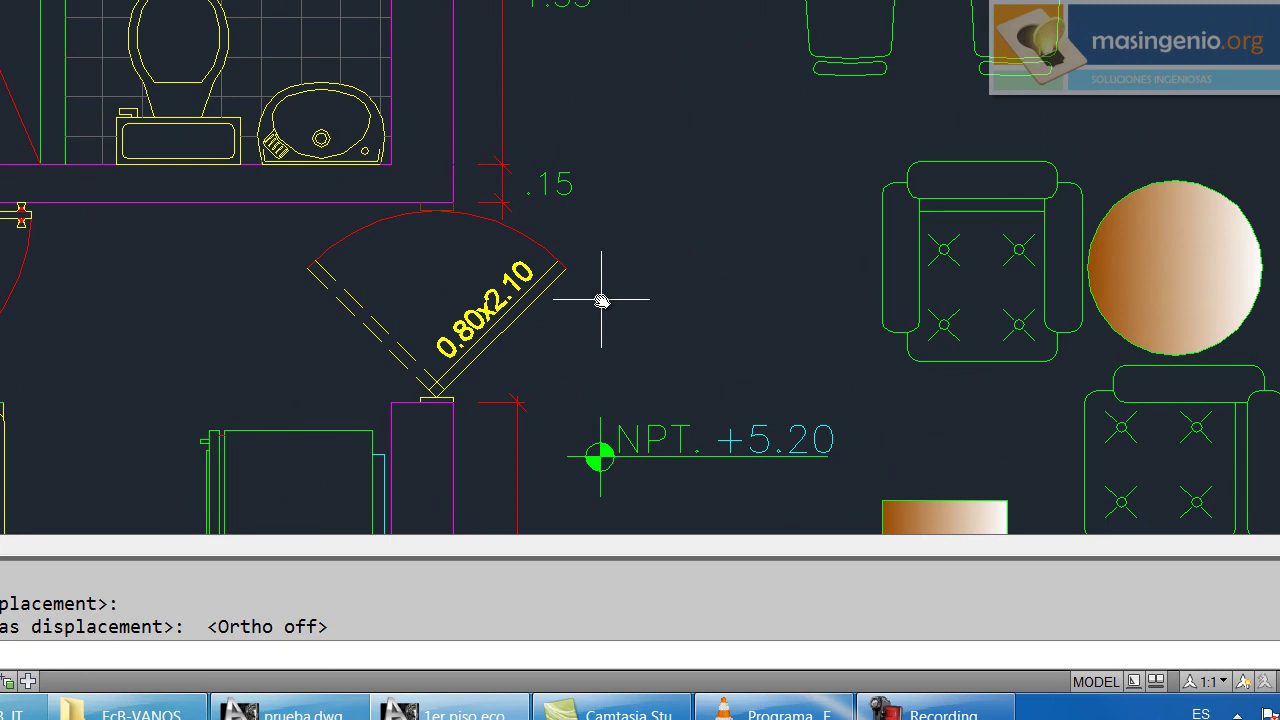
Step: Create a P-3 door tag, width .8 and height 2.10, beside the angled door
text(VANOS)
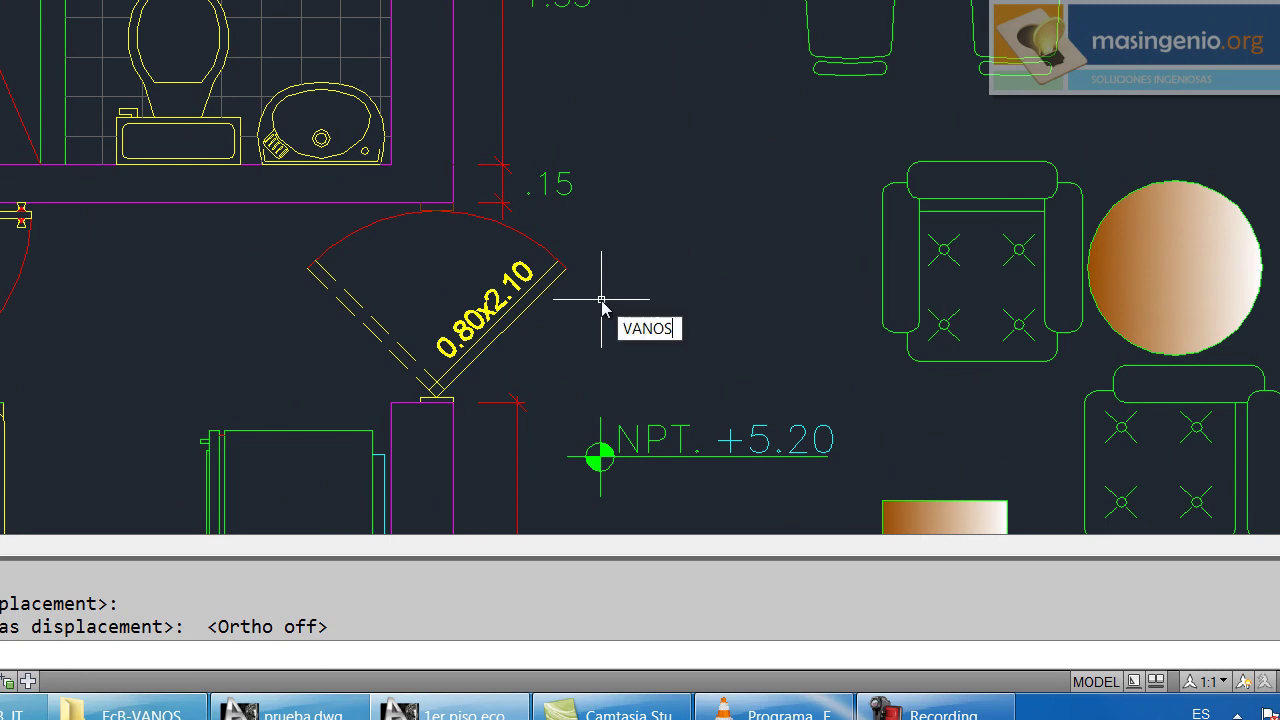
key(Return)
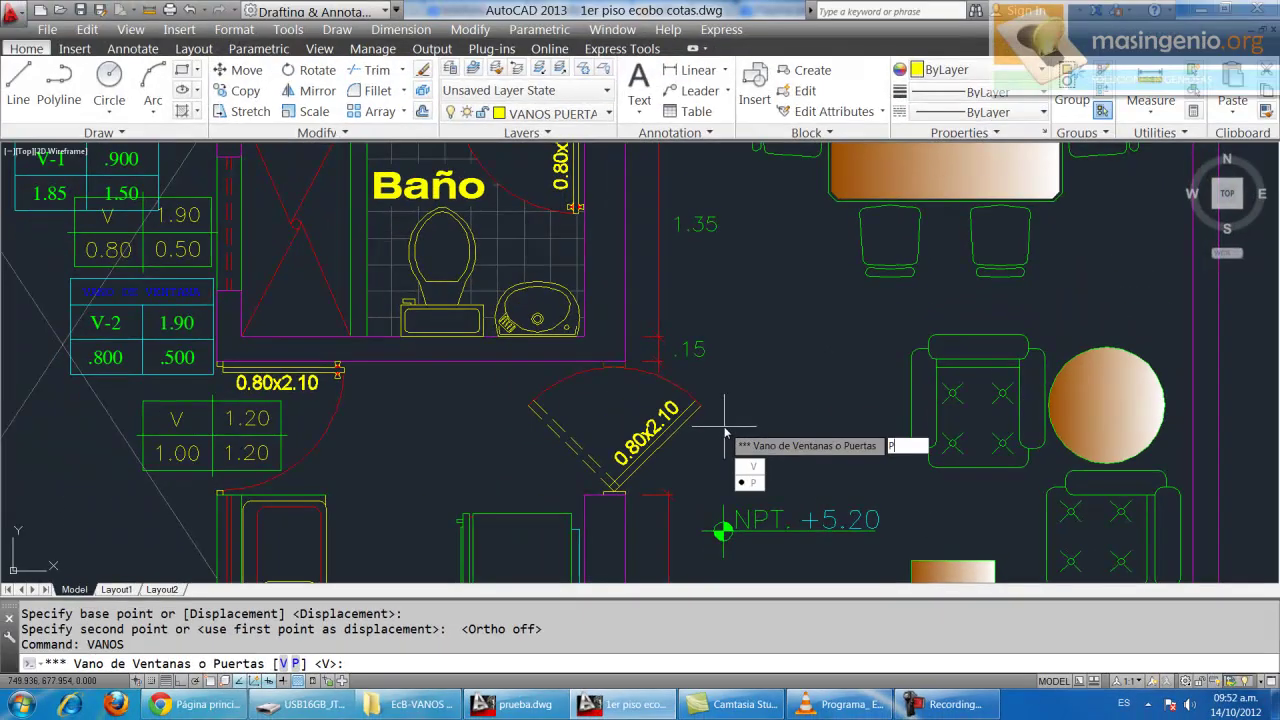
text(p)
key(Return)
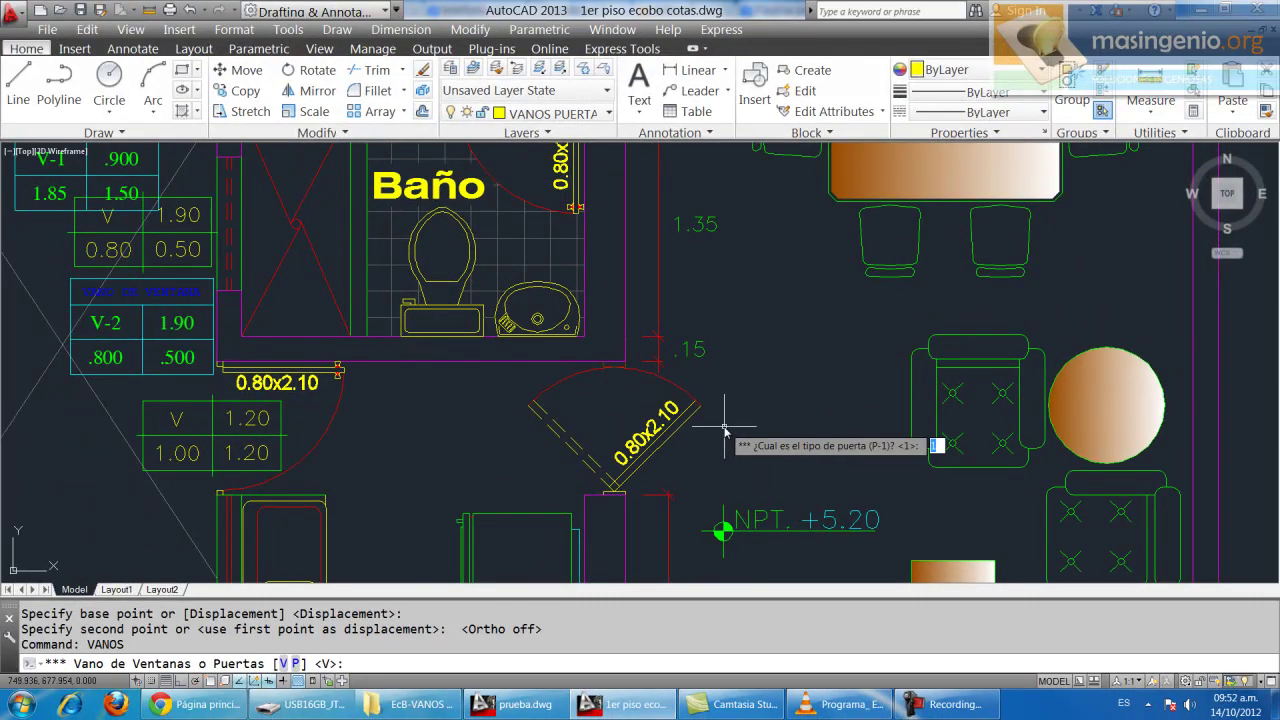
text(3)
key(Return)
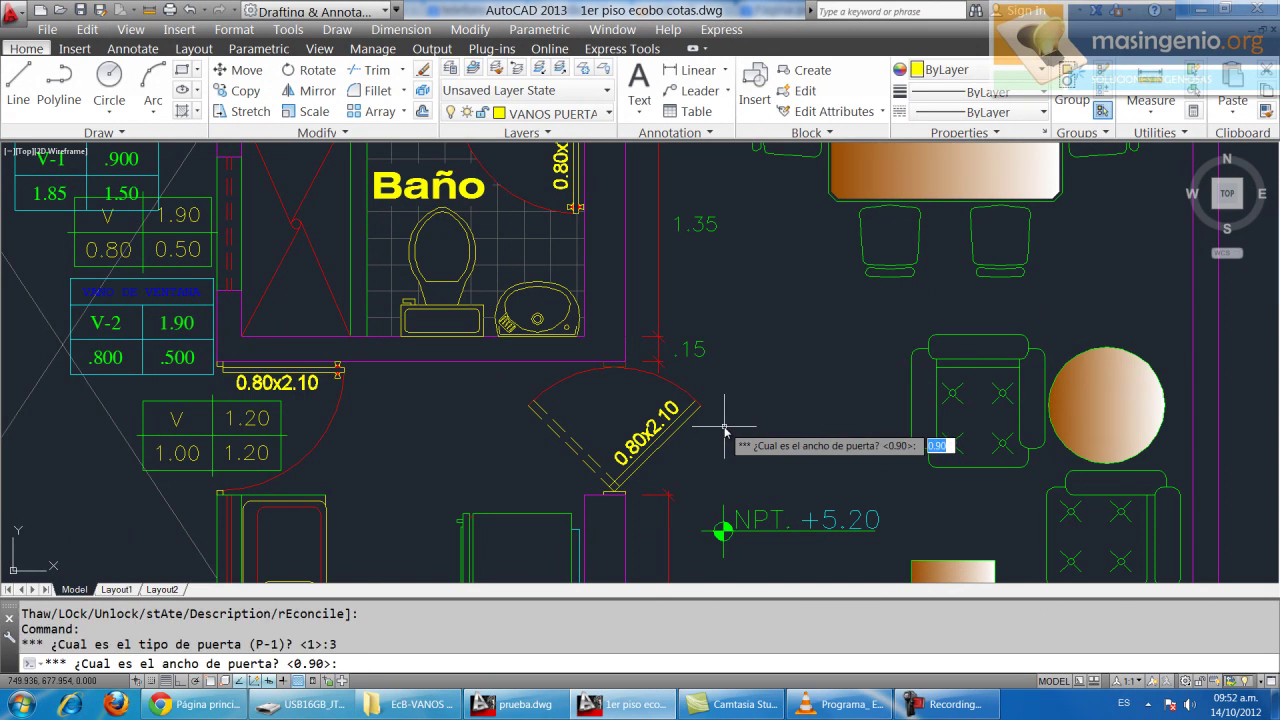
text(.8)
key(Return)
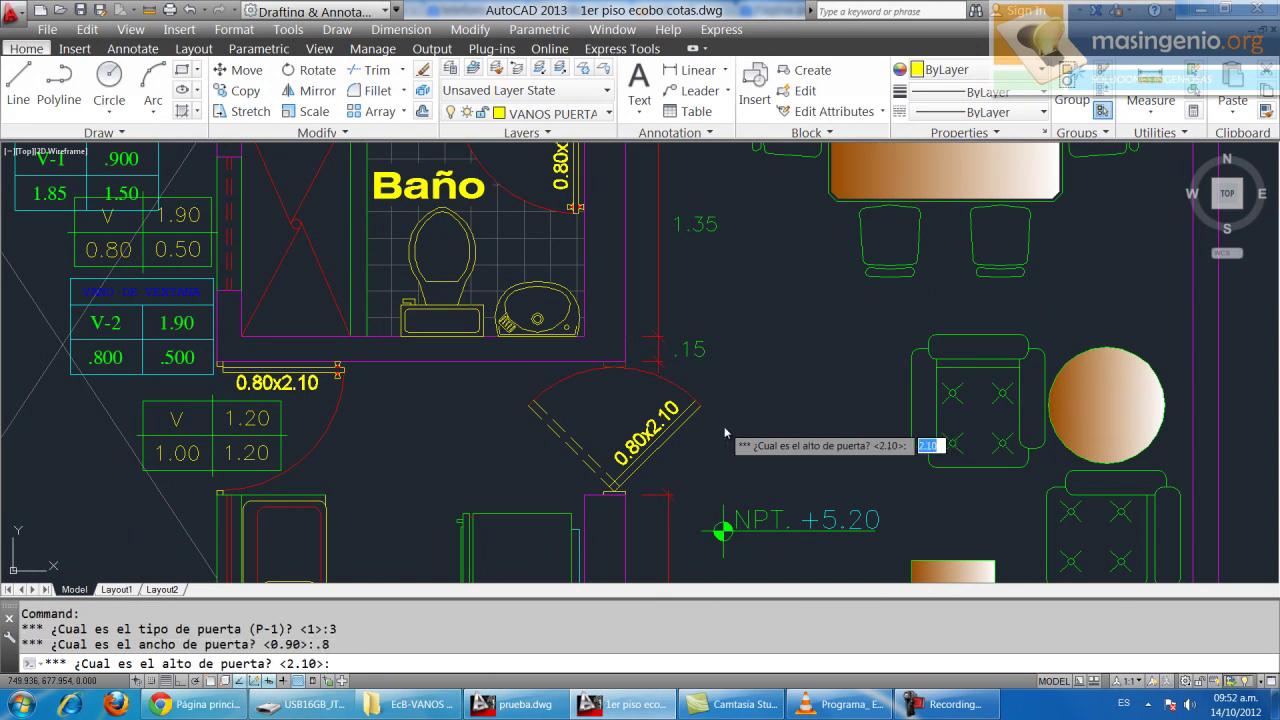
key(Return)
click(724, 430)
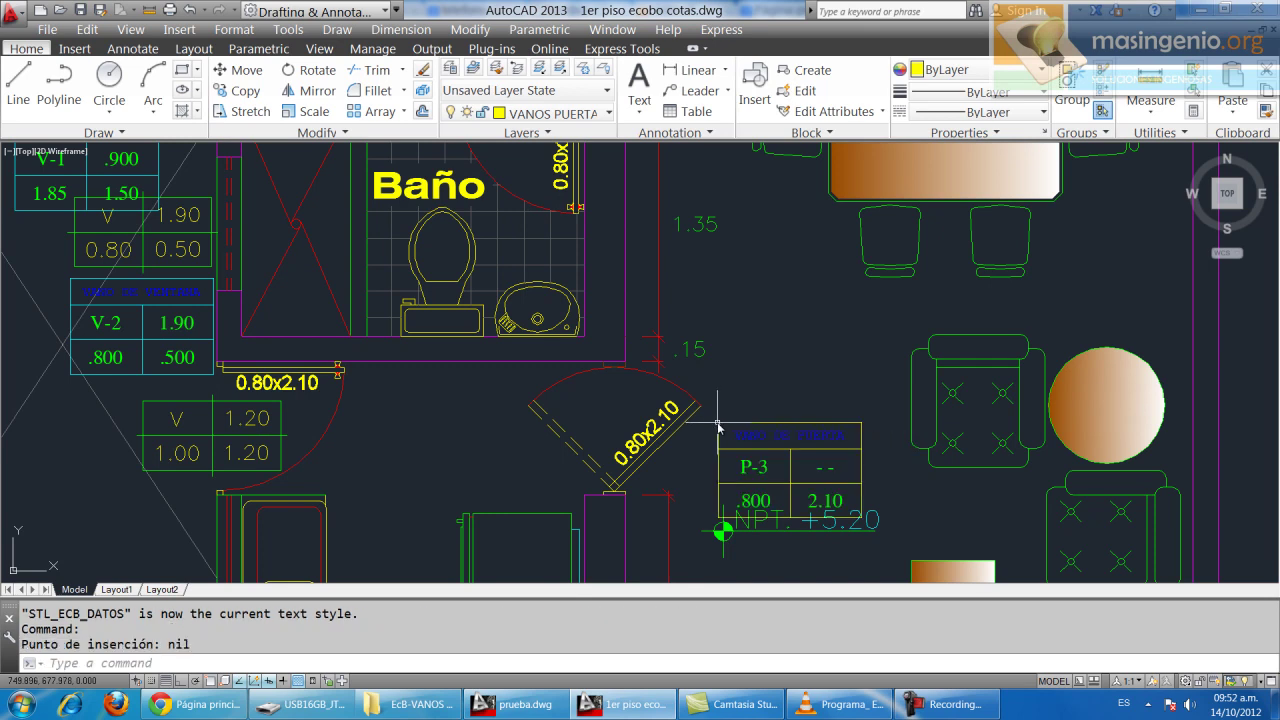
Step: Move the P-3 tag up so it sits above the NPT +5.20 mark
middle_drag(795, 440, 767, 368)
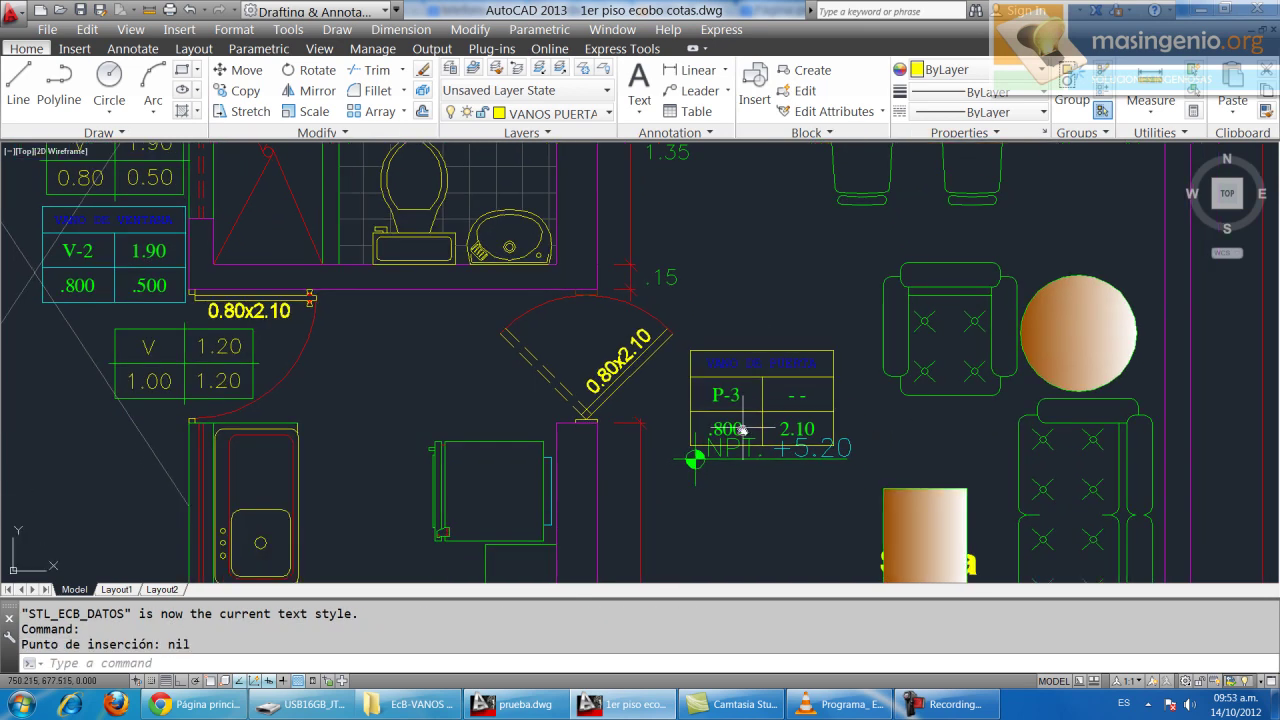
click(761, 348)
click(700, 425)
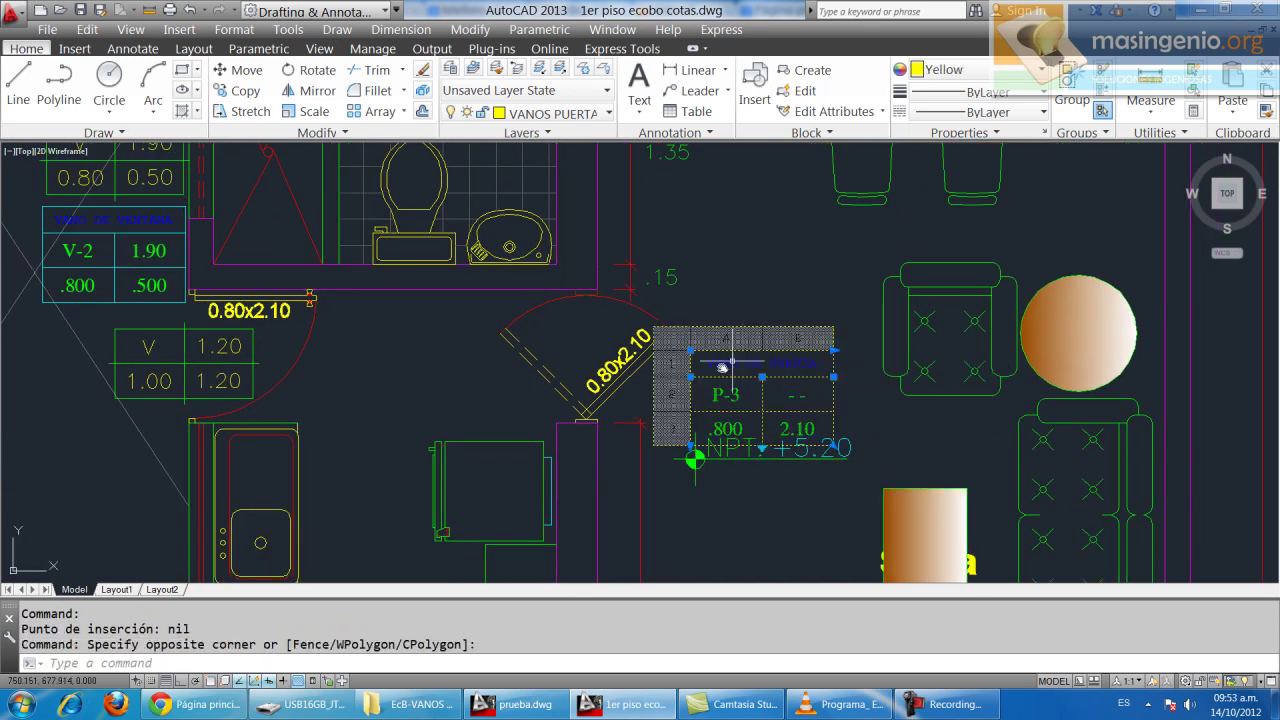
click(244, 78)
click(762, 273)
click(757, 229)
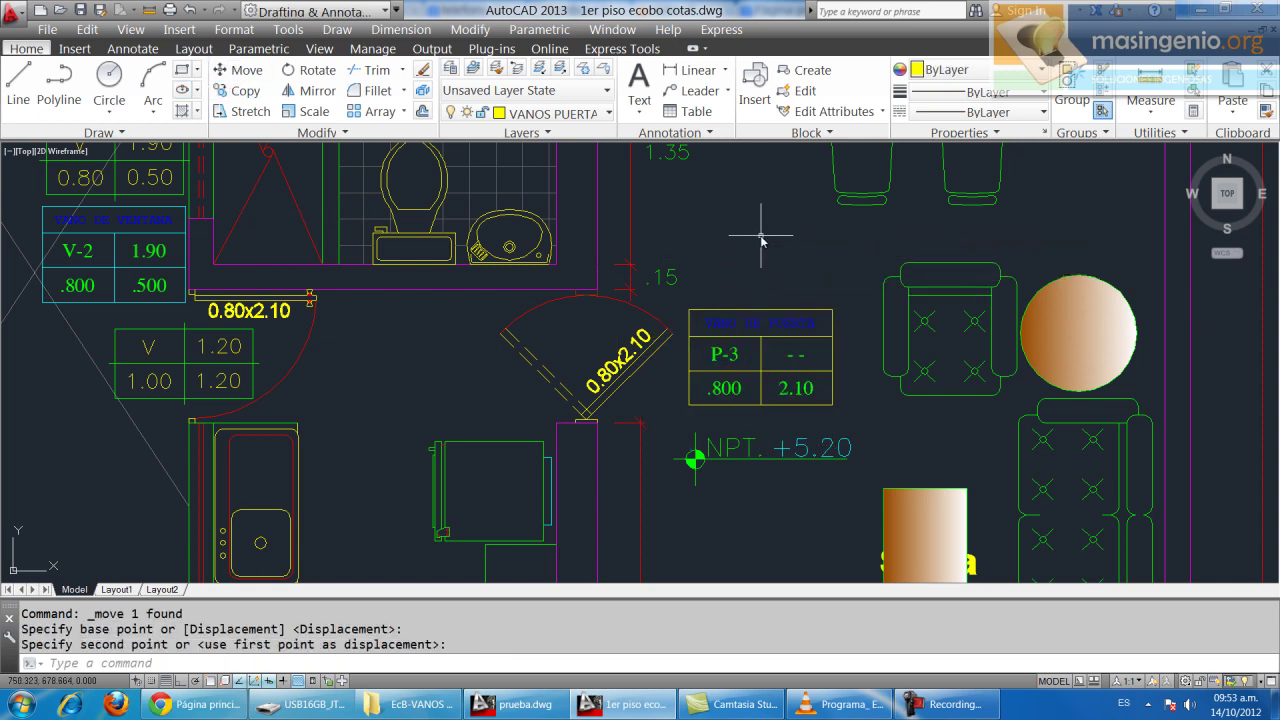
middle_drag(660, 309, 645, 425)
scroll(660, 318, down, 2)
scroll(660, 330, down, 1)
scroll(585, 310, up, 4)
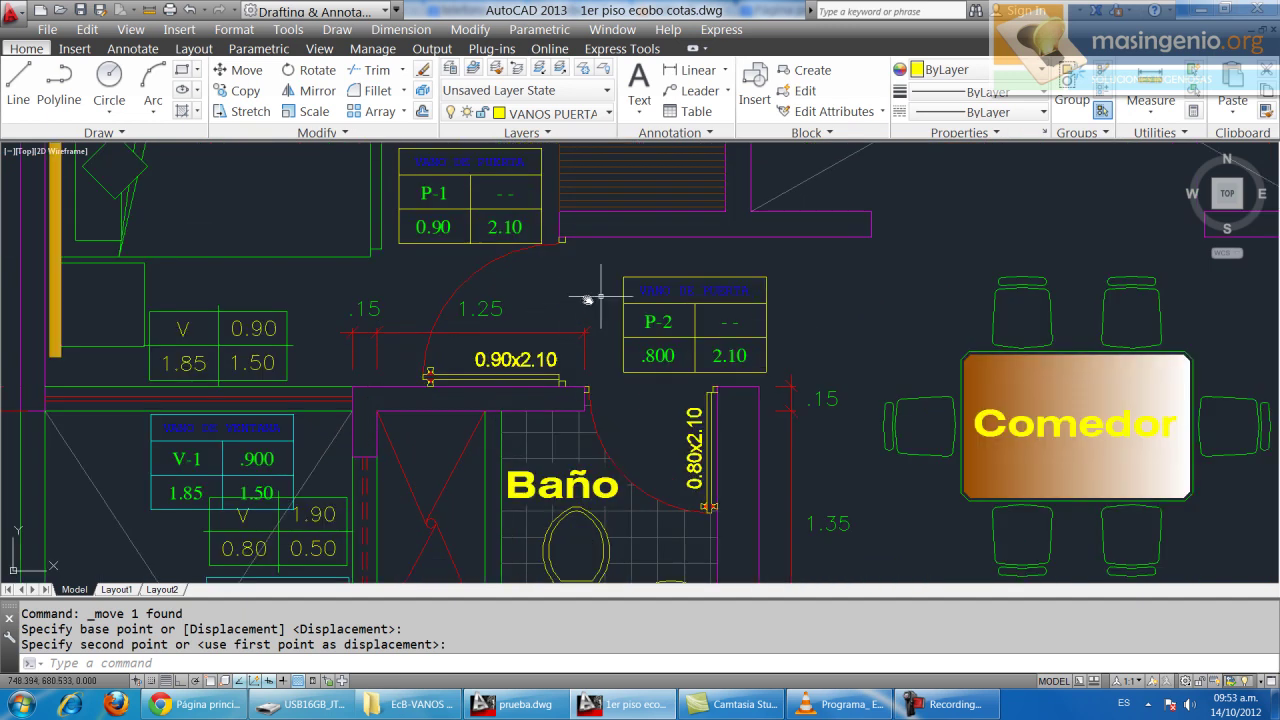
scroll(689, 290, down, 2)
middle_drag(689, 290, 647, 314)
scroll(560, 275, up, 4)
scroll(590, 290, down, 2)
scroll(700, 370, down, 2)
scroll(660, 300, down, 1)
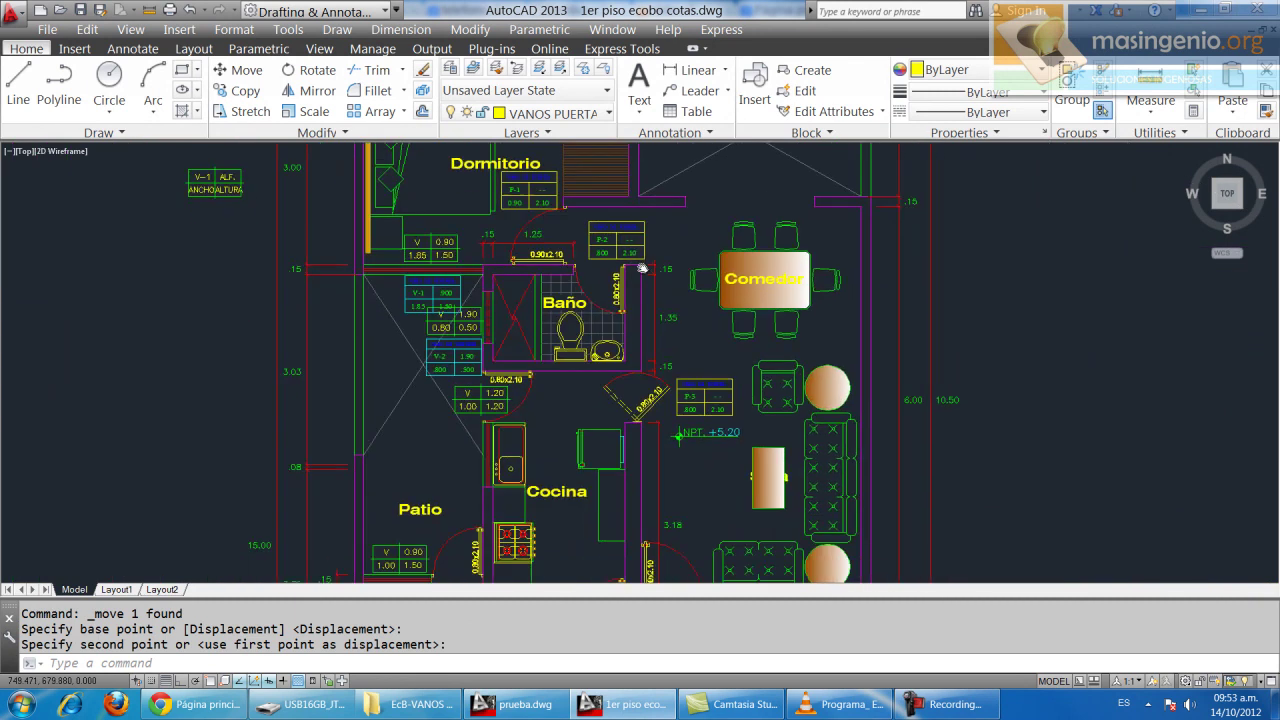
scroll(700, 360, up, 3)
scroll(729, 437, down, 2)
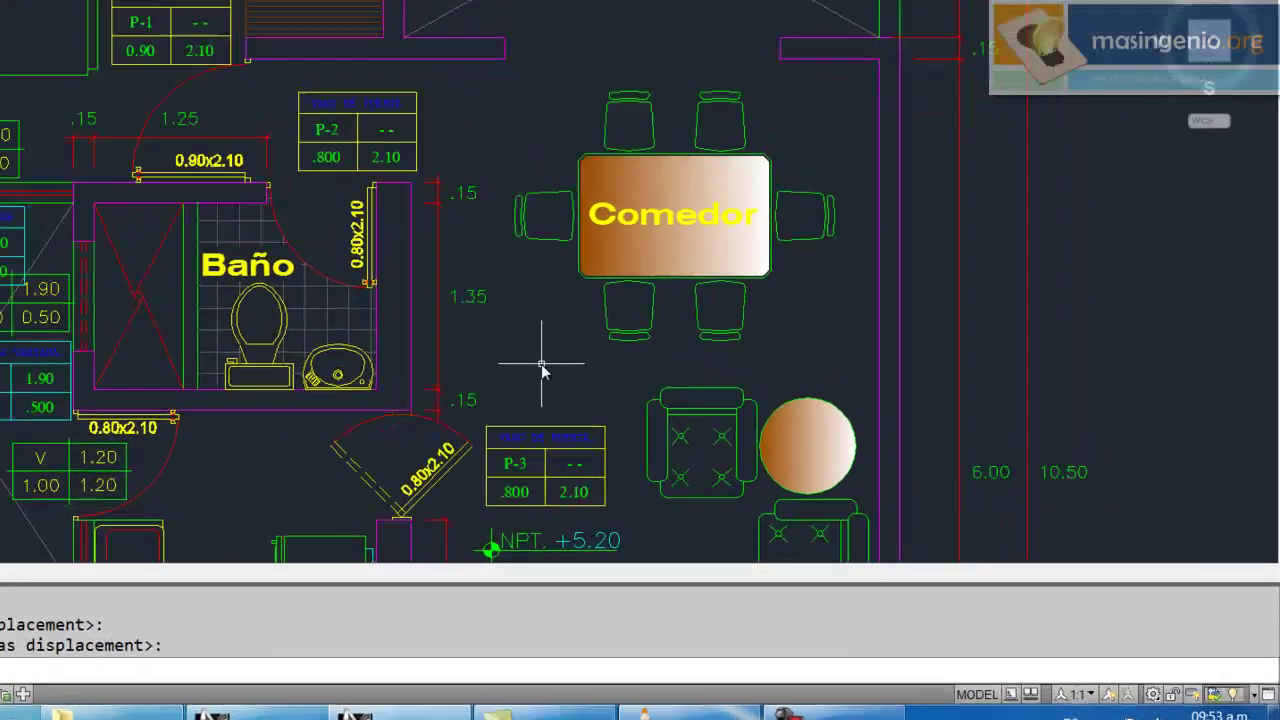
text(m)
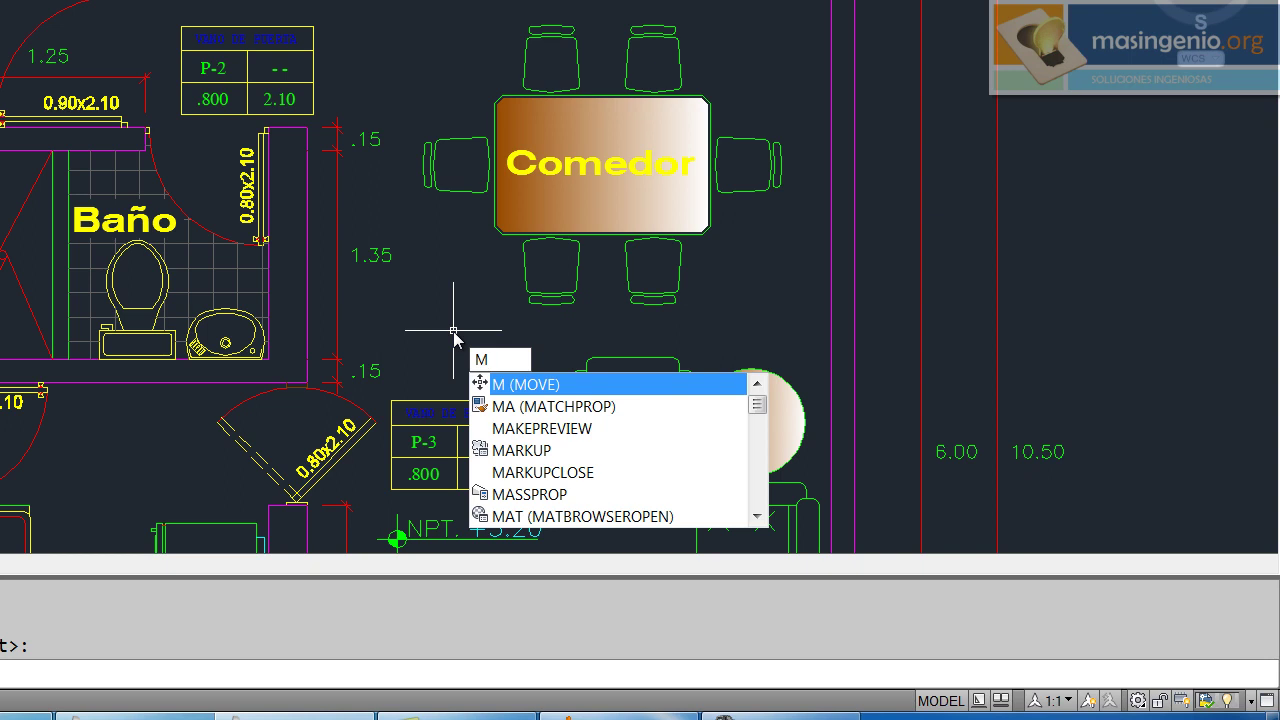
Step: Retitle door type P-3 from VANO DE PUERTA to PUERTA VAIVEN using MVANOSP
text(an)
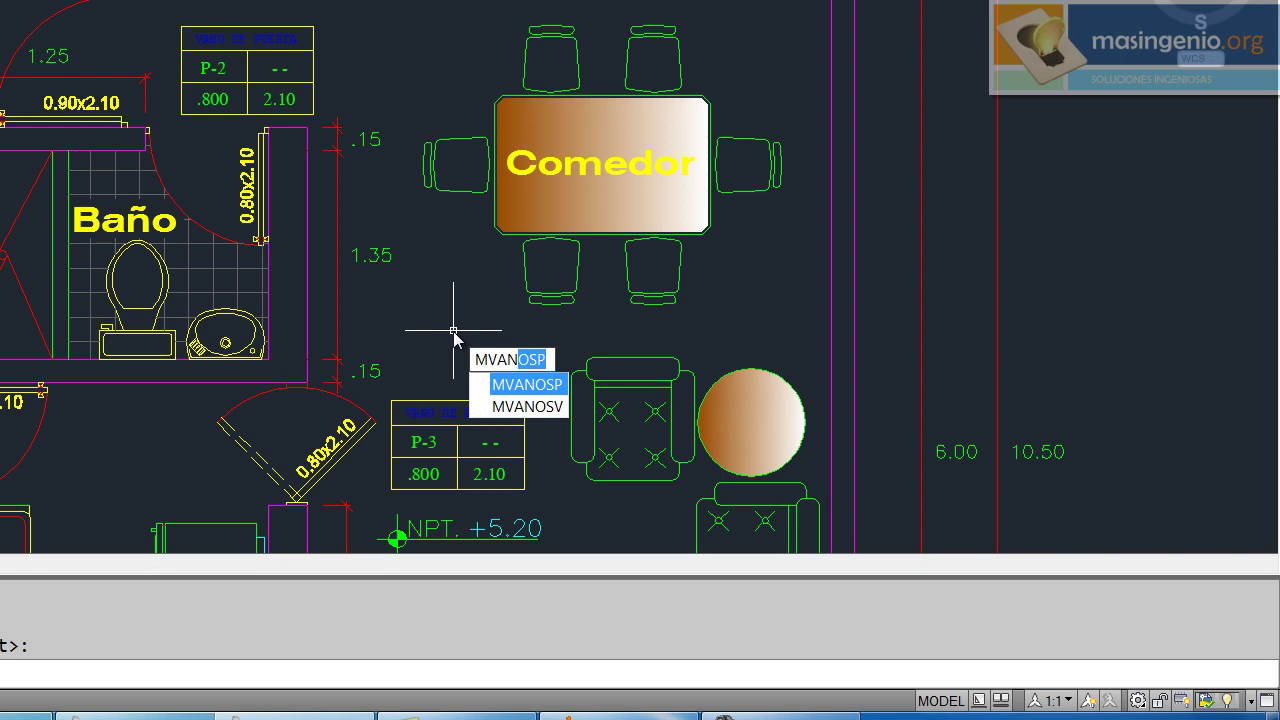
text(osp)
key(Return)
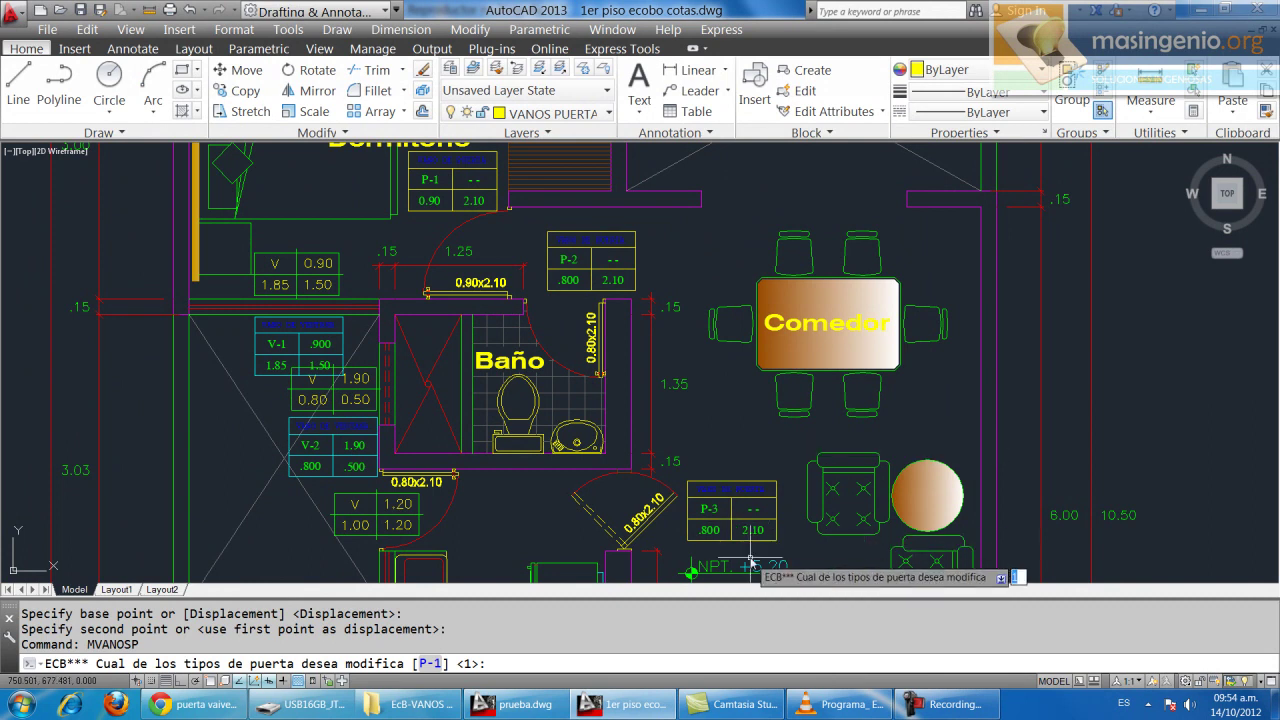
scroll(746, 541, up, 4)
scroll(704, 475, down, 4)
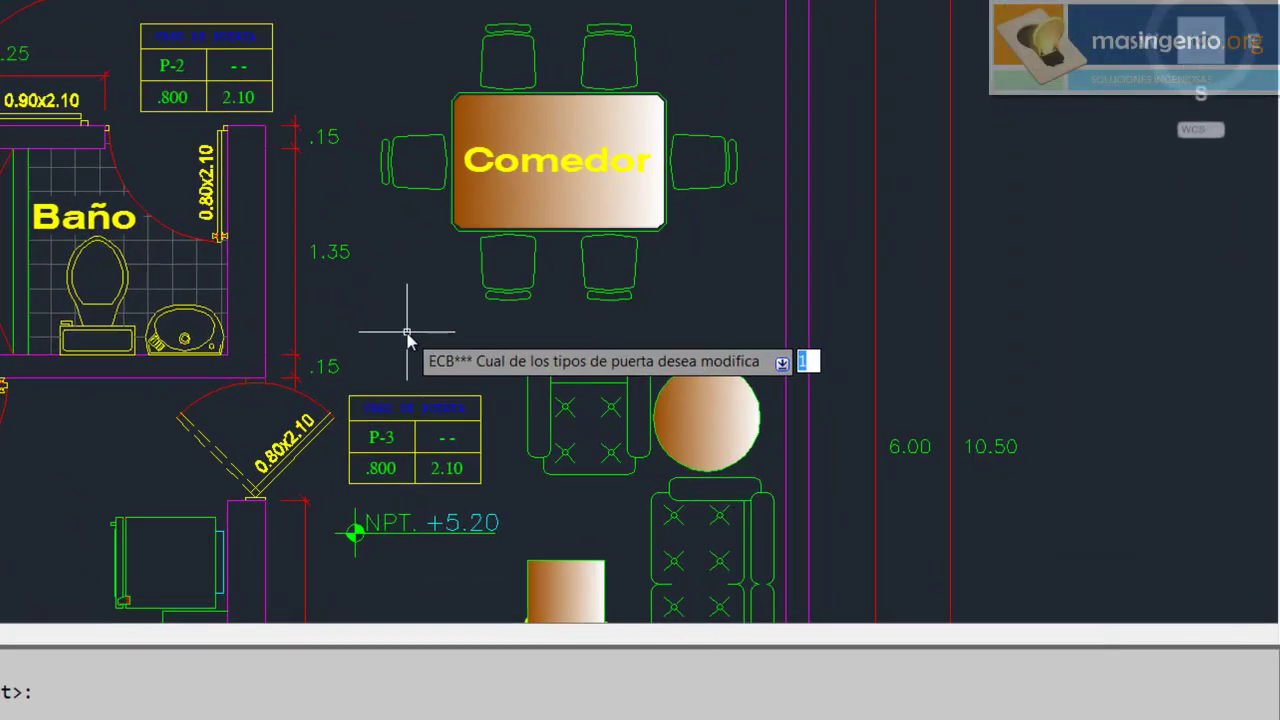
text(3)
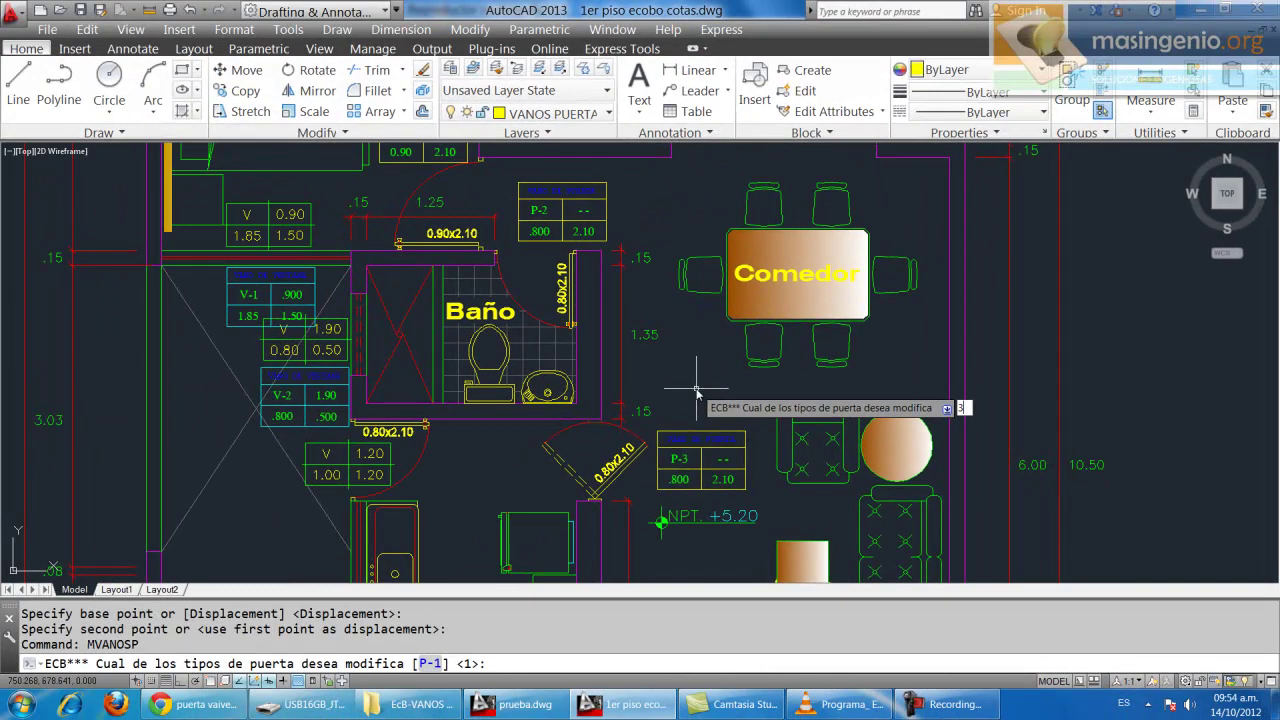
key(Return)
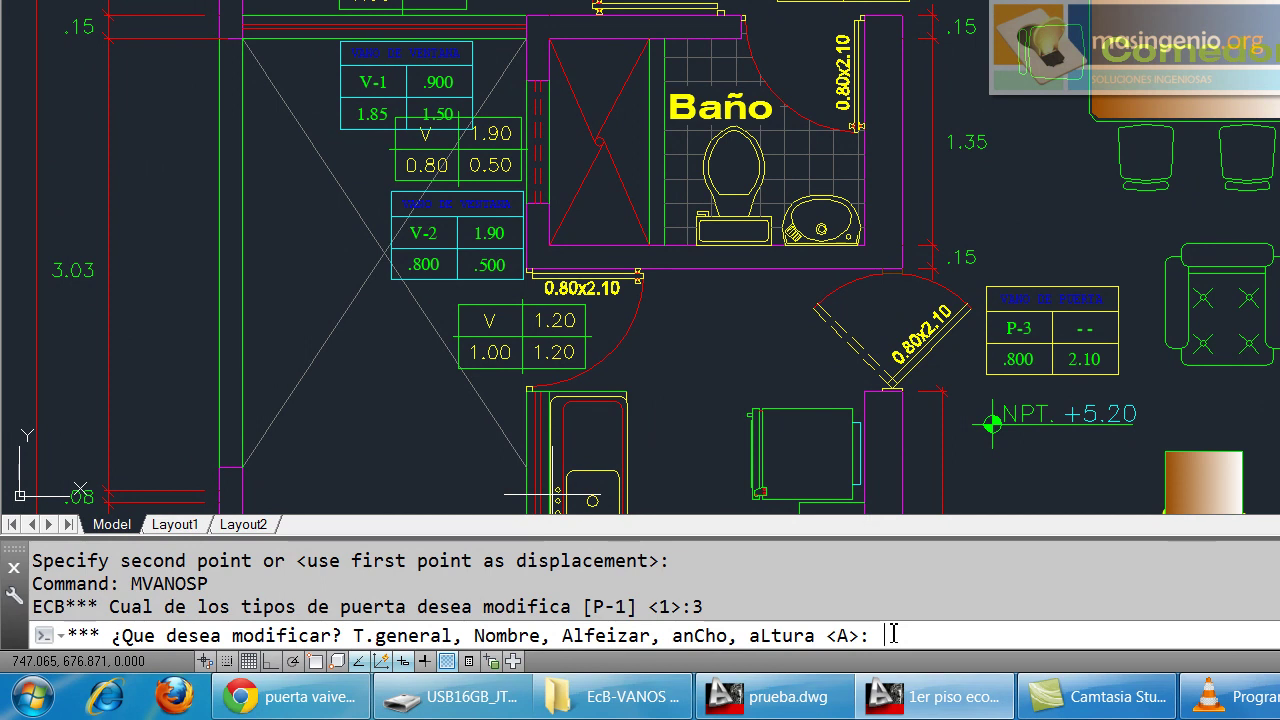
text(T)
key(Return)
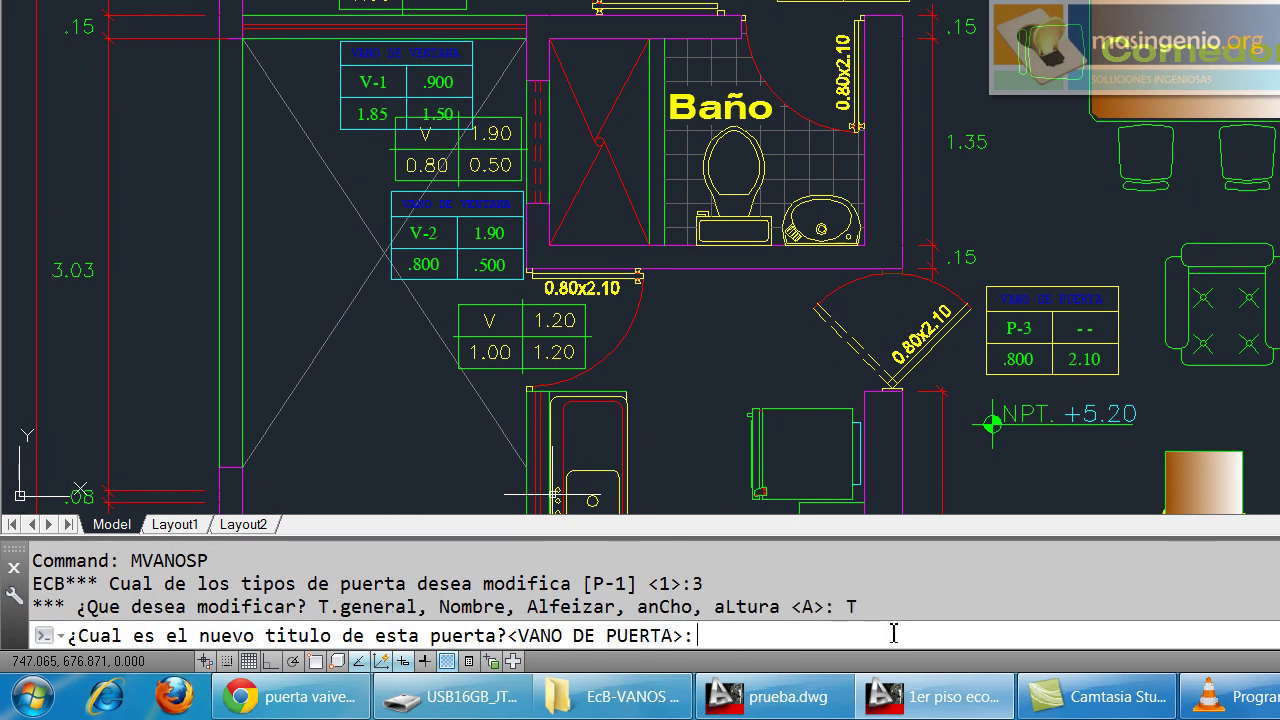
text(PUERTA )
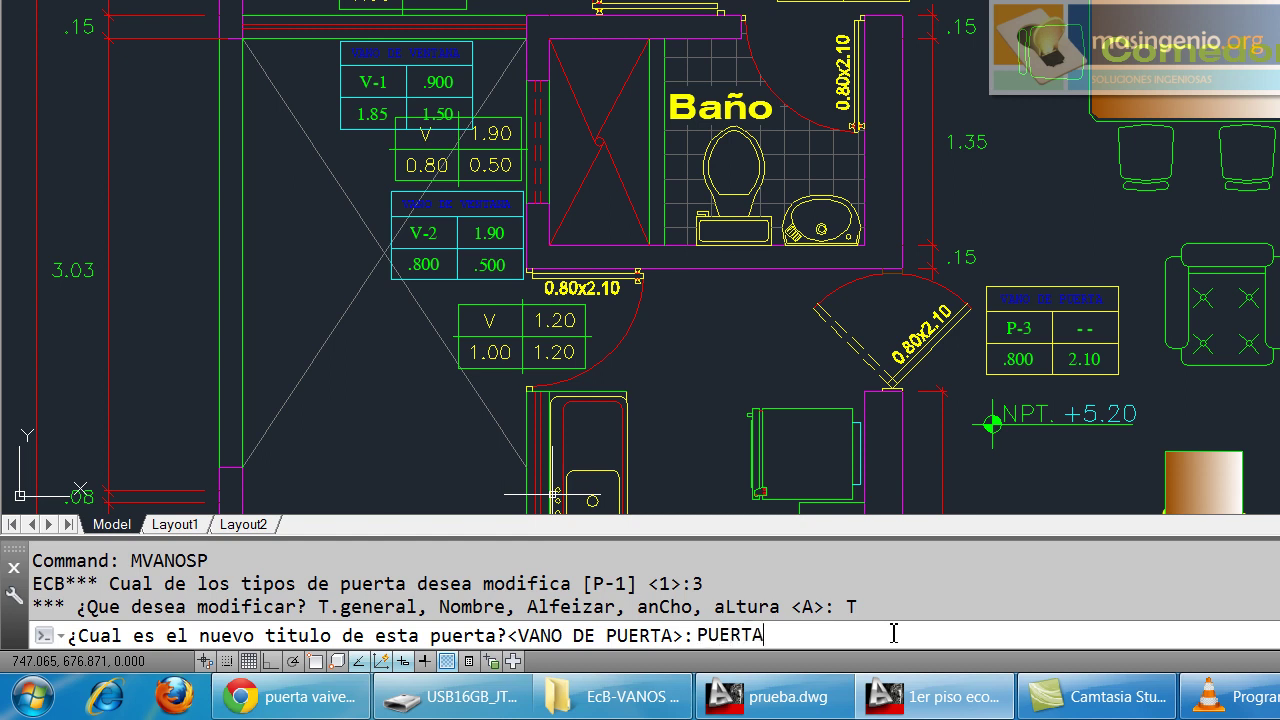
text(VAIVE)
text(N)
key(Return)
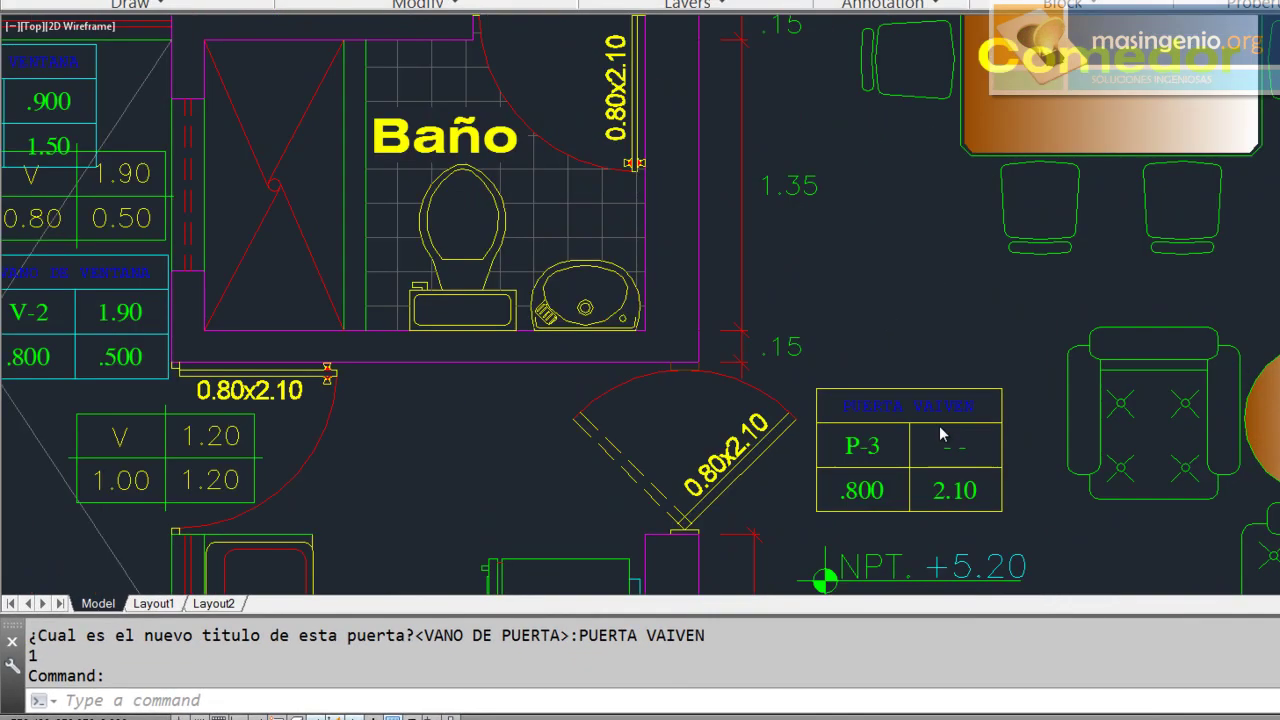
scroll(939, 425, up, 5)
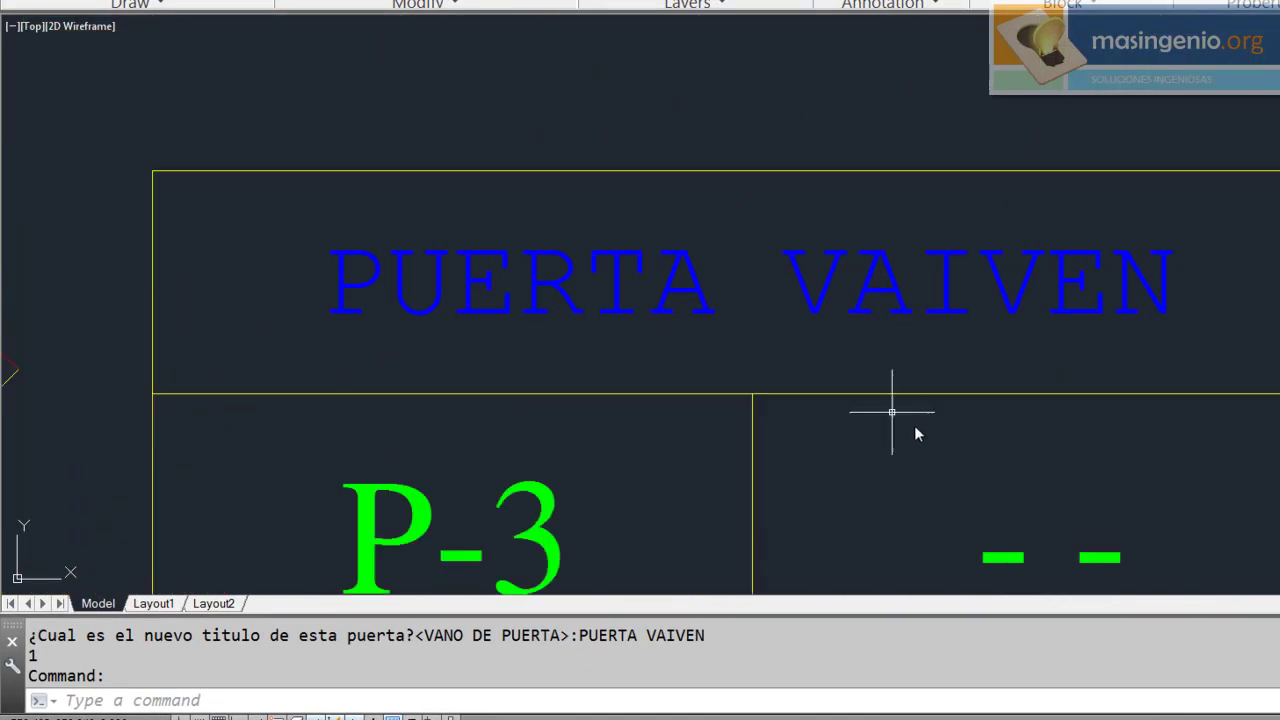
scroll(700, 294, up, 2)
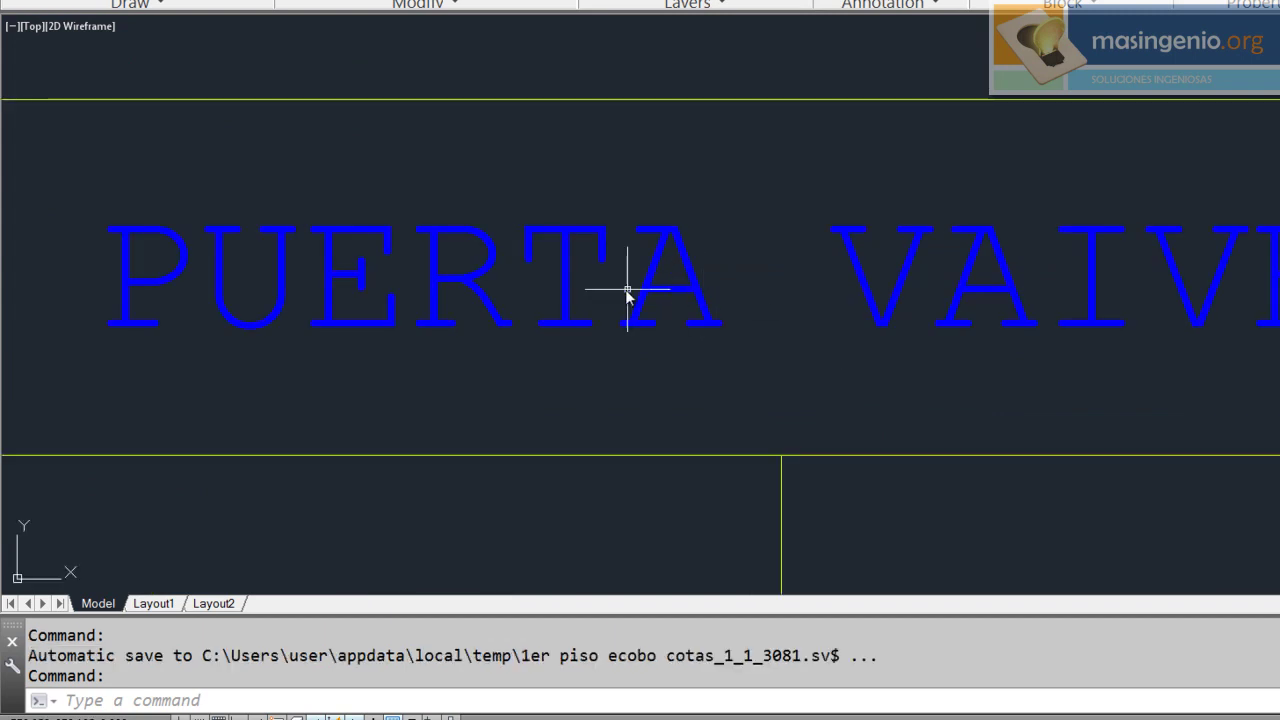
scroll(594, 300, down, 3)
scroll(663, 294, down, 1)
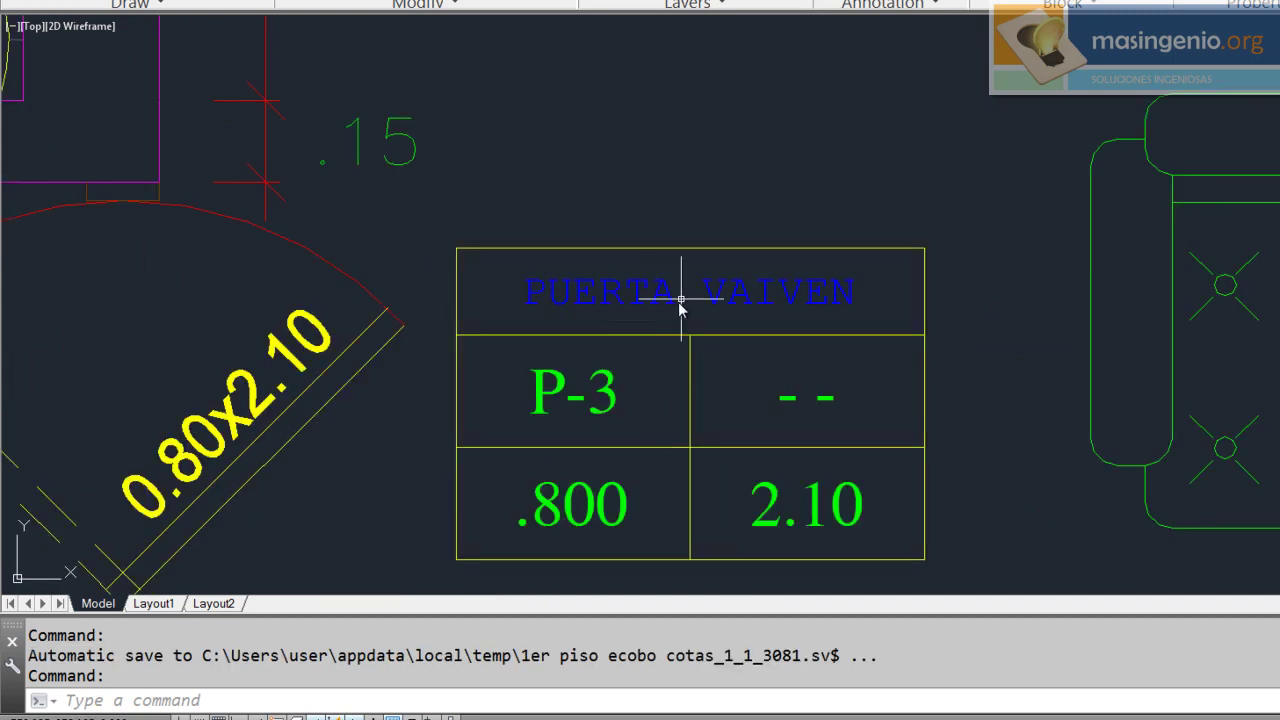
scroll(668, 300, up, 3)
scroll(671, 308, down, 3)
scroll(671, 306, down, 2)
scroll(669, 300, down, 3)
scroll(663, 306, up, 3)
scroll(668, 315, up, 5)
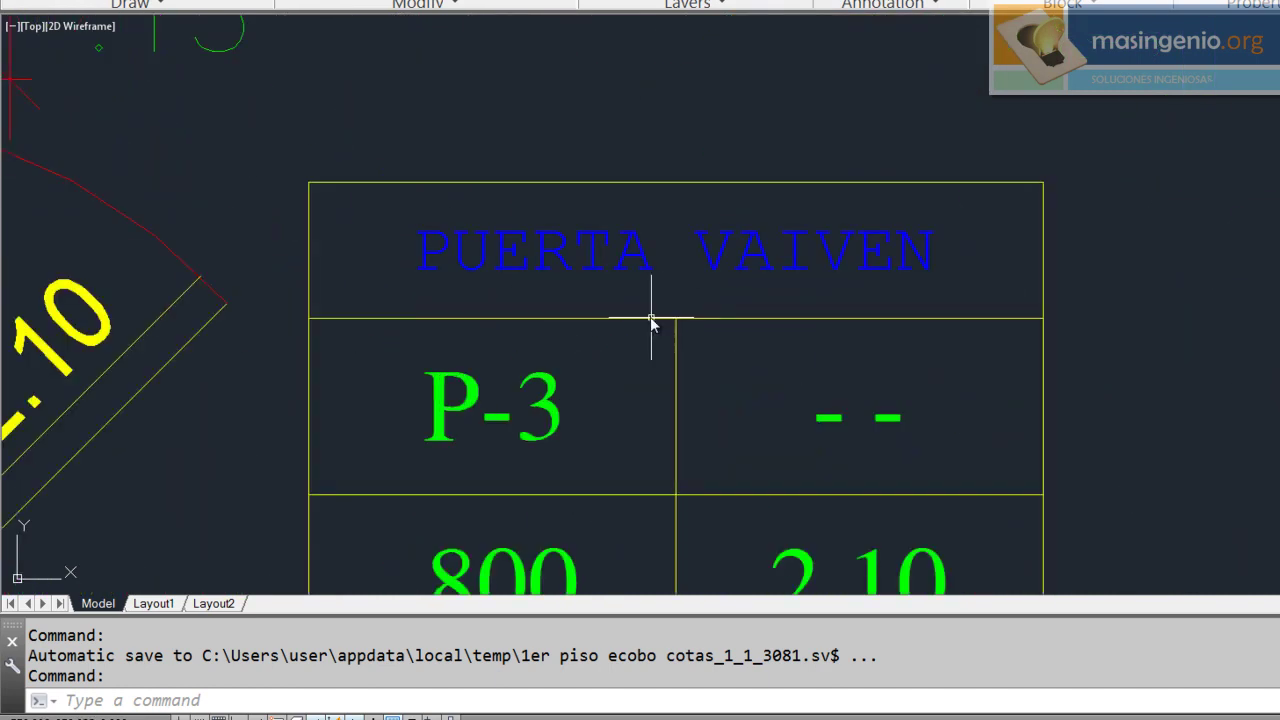
scroll(657, 286, down, 5)
middle_drag(657, 286, 790, 420)
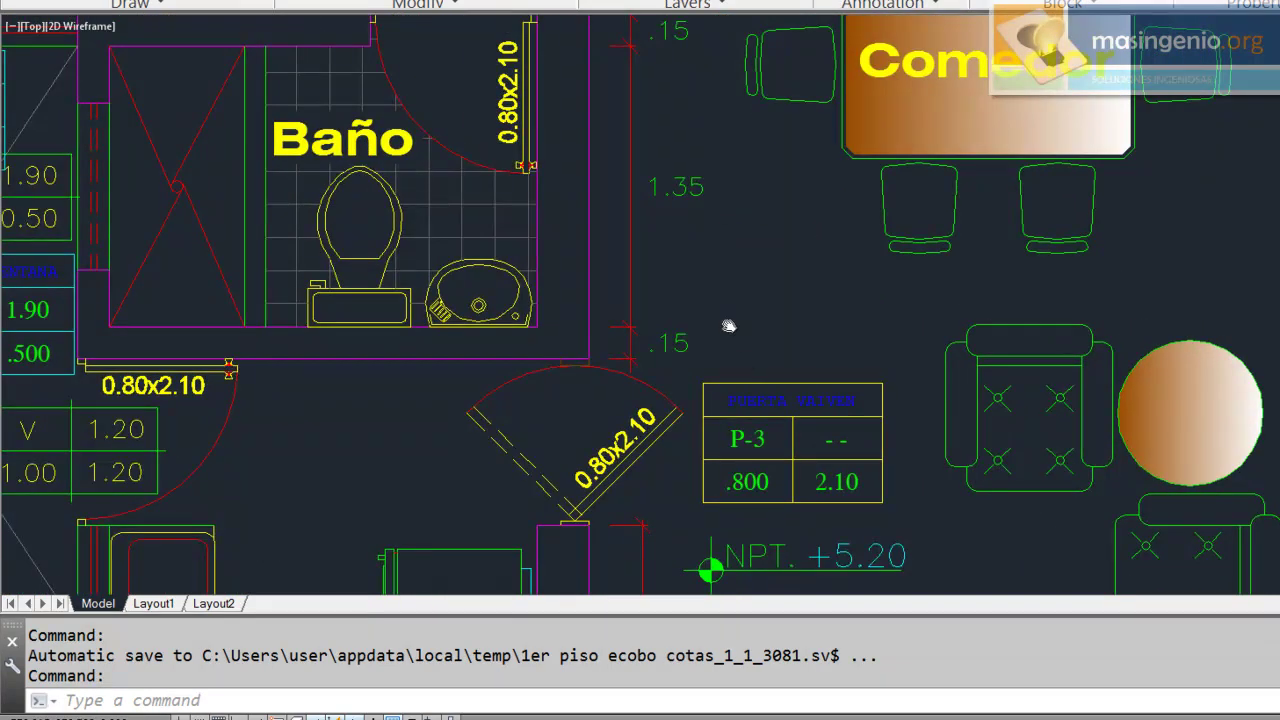
scroll(723, 294, down, 3)
scroll(823, 451, up, 1)
scroll(695, 320, up, 4)
scroll(696, 320, up, 5)
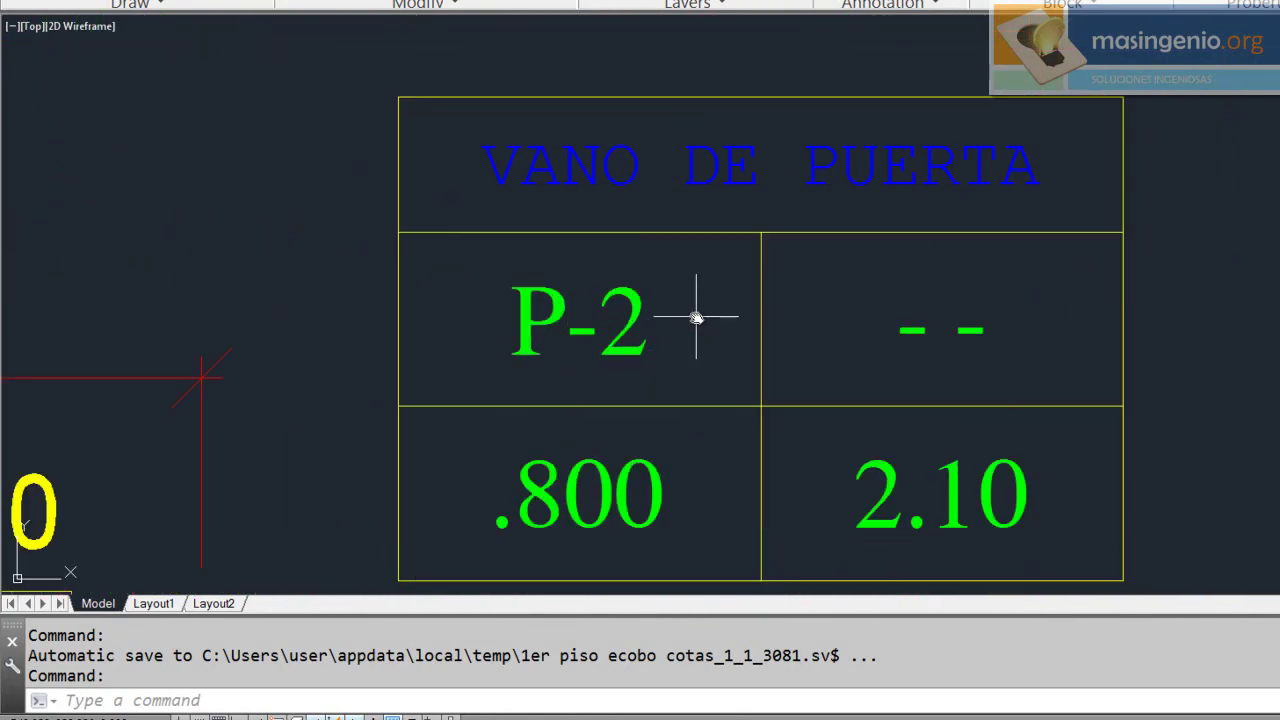
scroll(764, 370, down, 3)
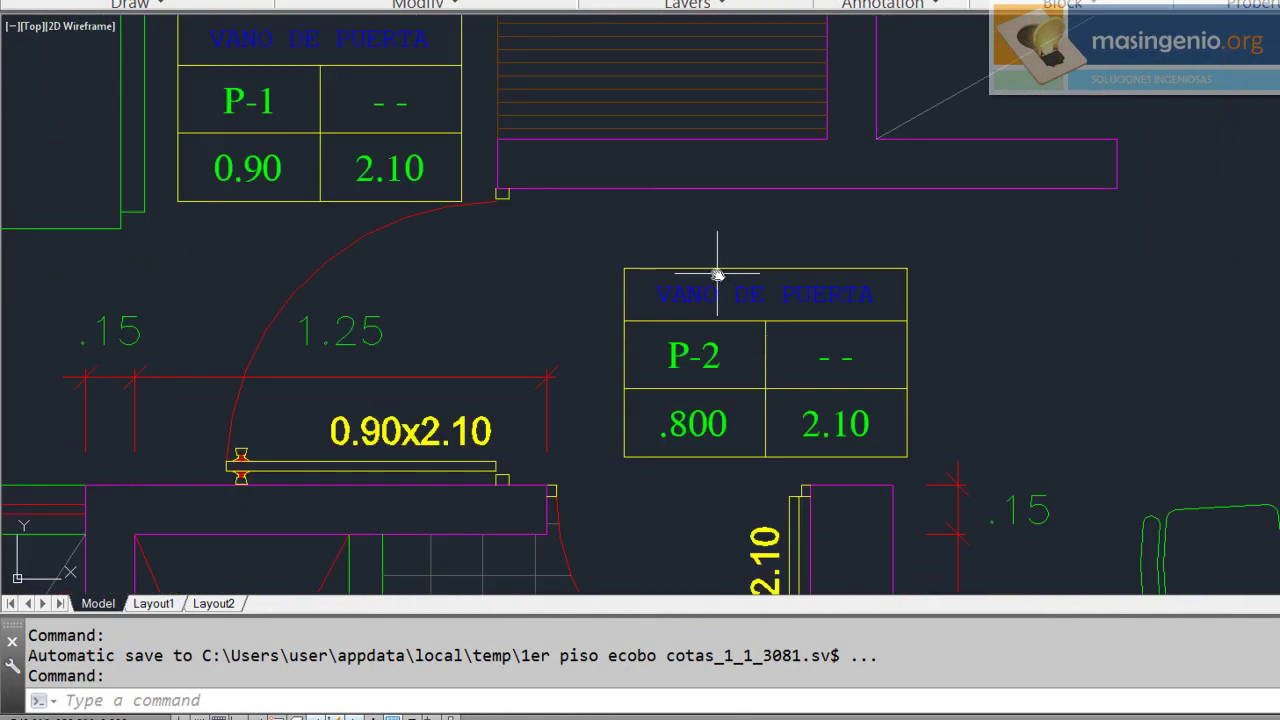
scroll(713, 296, down, 3)
scroll(446, 423, up, 4)
scroll(334, 360, up, 2)
scroll(770, 302, up, 1)
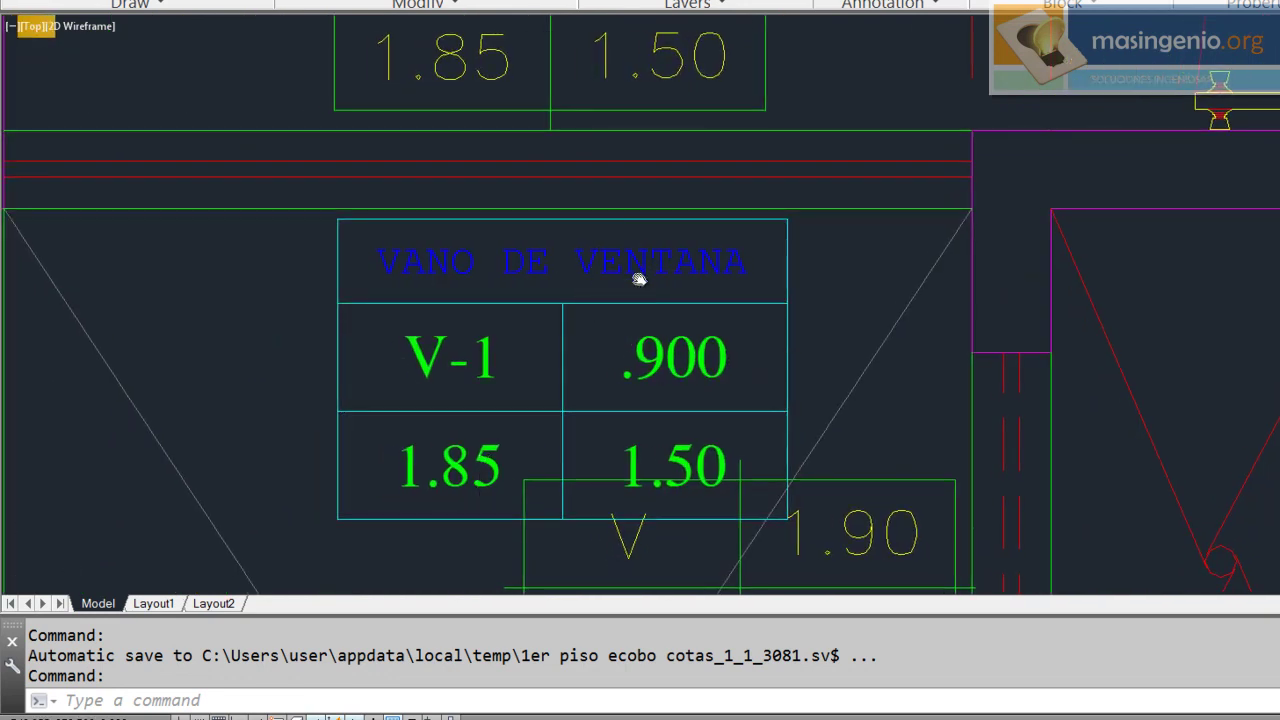
scroll(600, 330, down, 2)
scroll(651, 543, up, 3)
scroll(654, 471, down, 3)
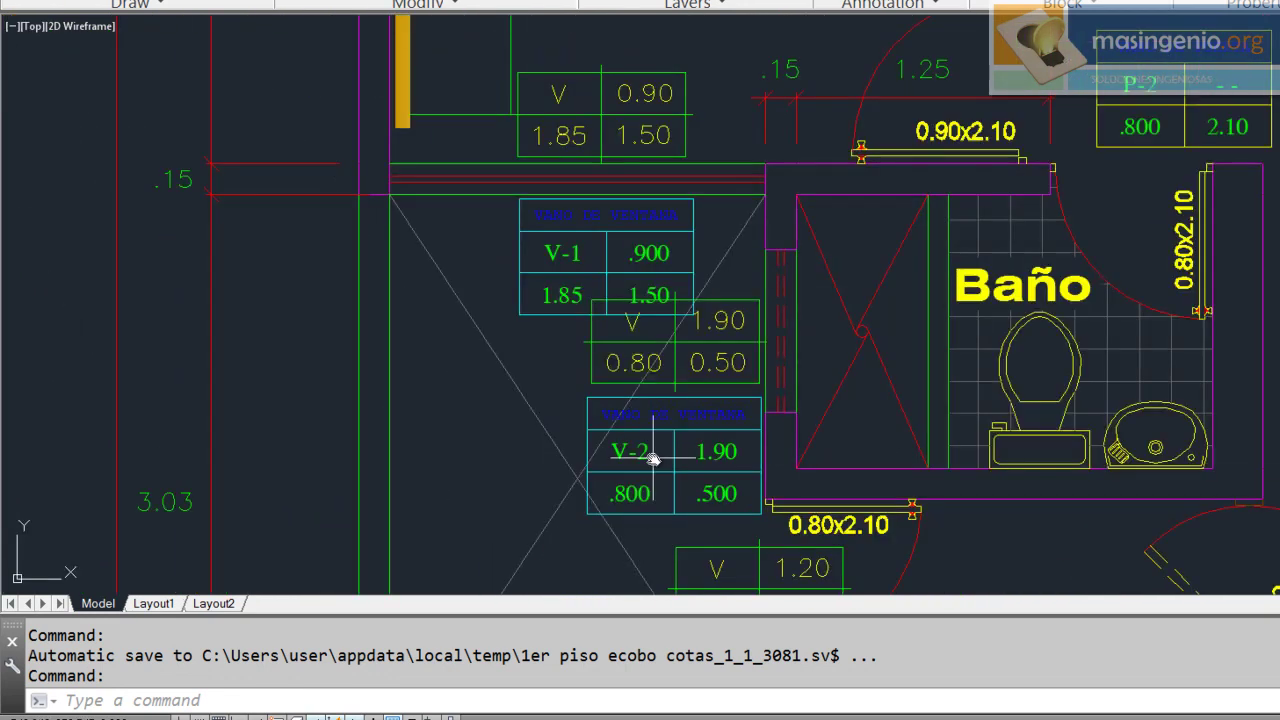
scroll(645, 420, up, 2)
mouse_move(634, 360)
middle_down()
mouse_move(697, 470)
mouse_move(700, 593)
middle_up()
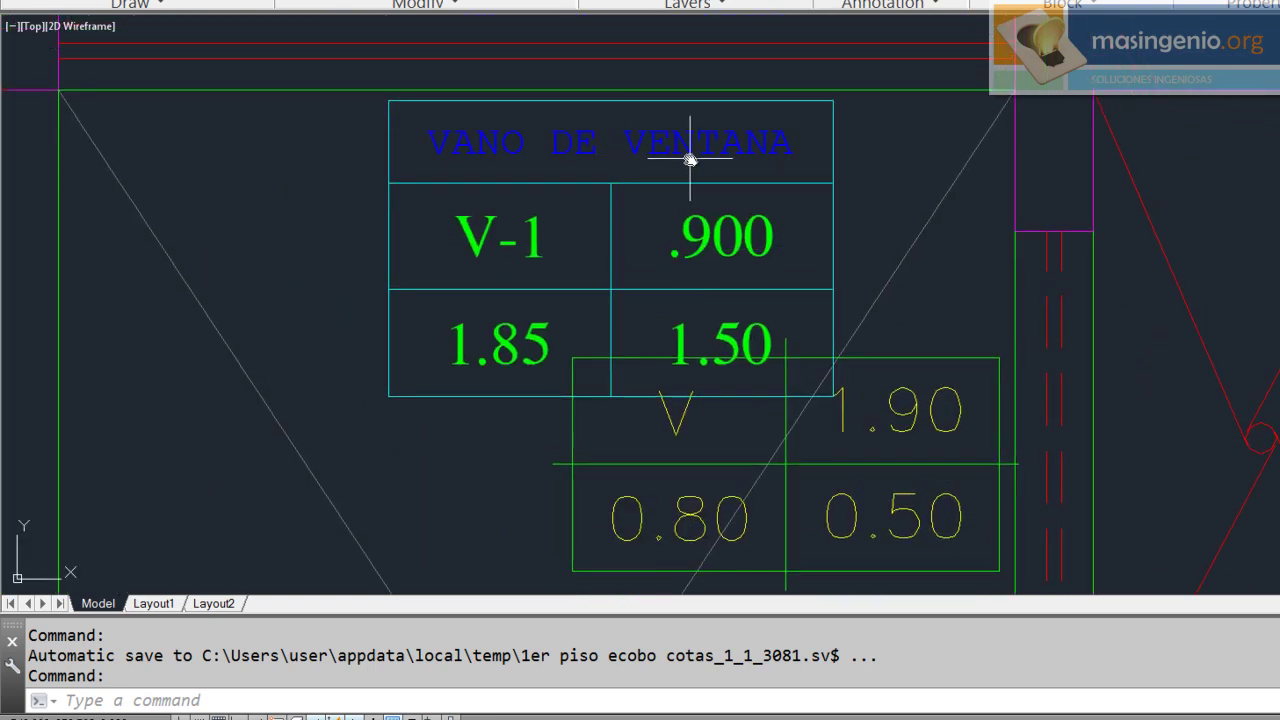
Step: Retitle window type V-1 from VANO DE VENTANA to VENTANA ALUMINIO using MVANOSV
text(M)
text(VANOS)
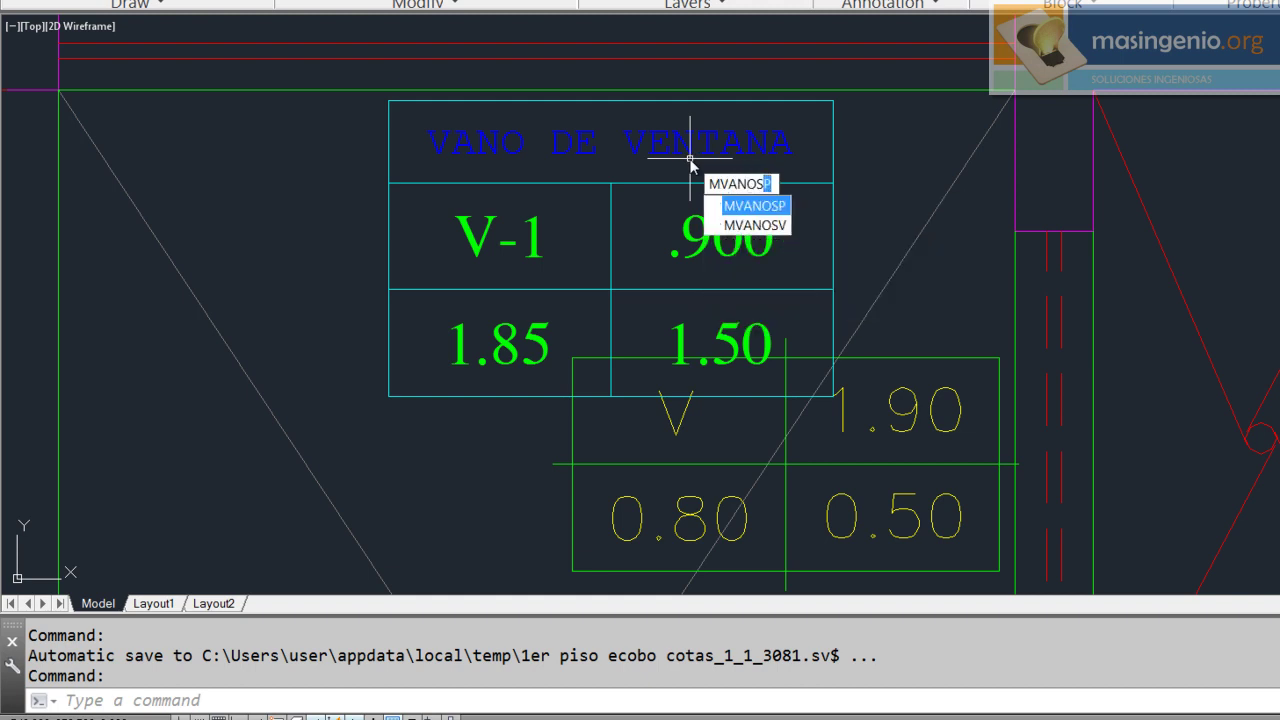
text(V)
key(Return)
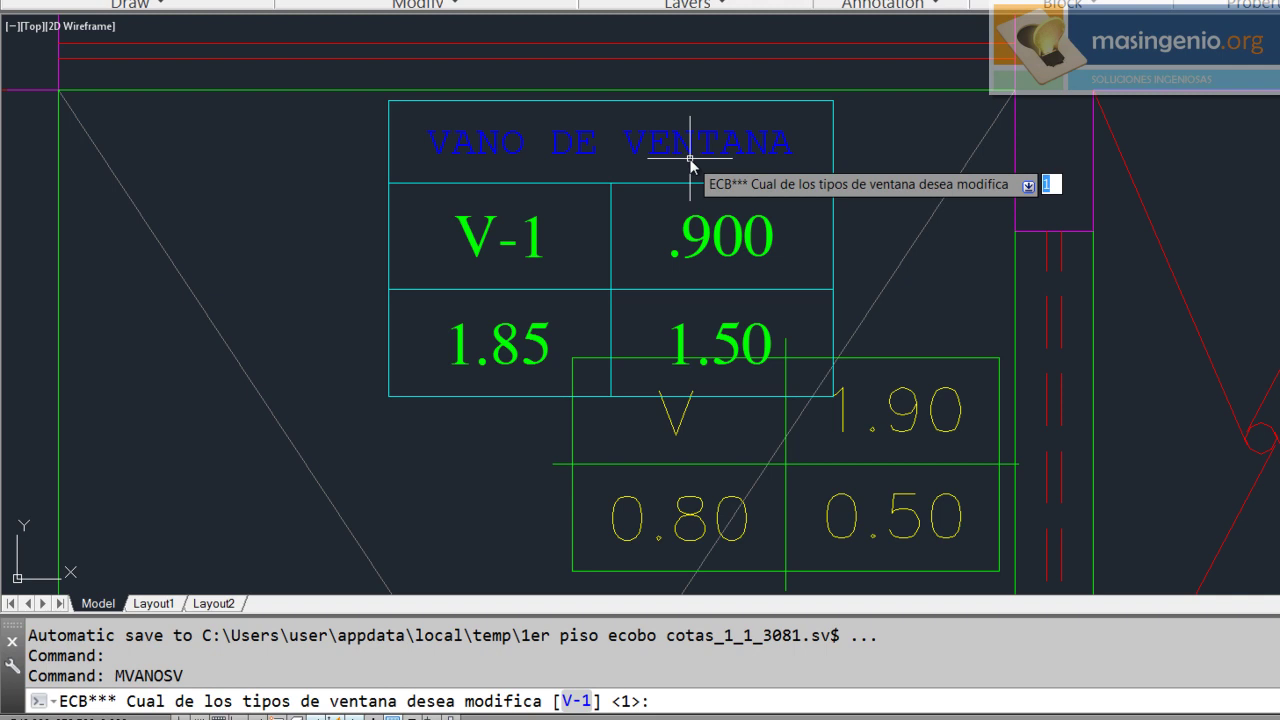
key(Return)
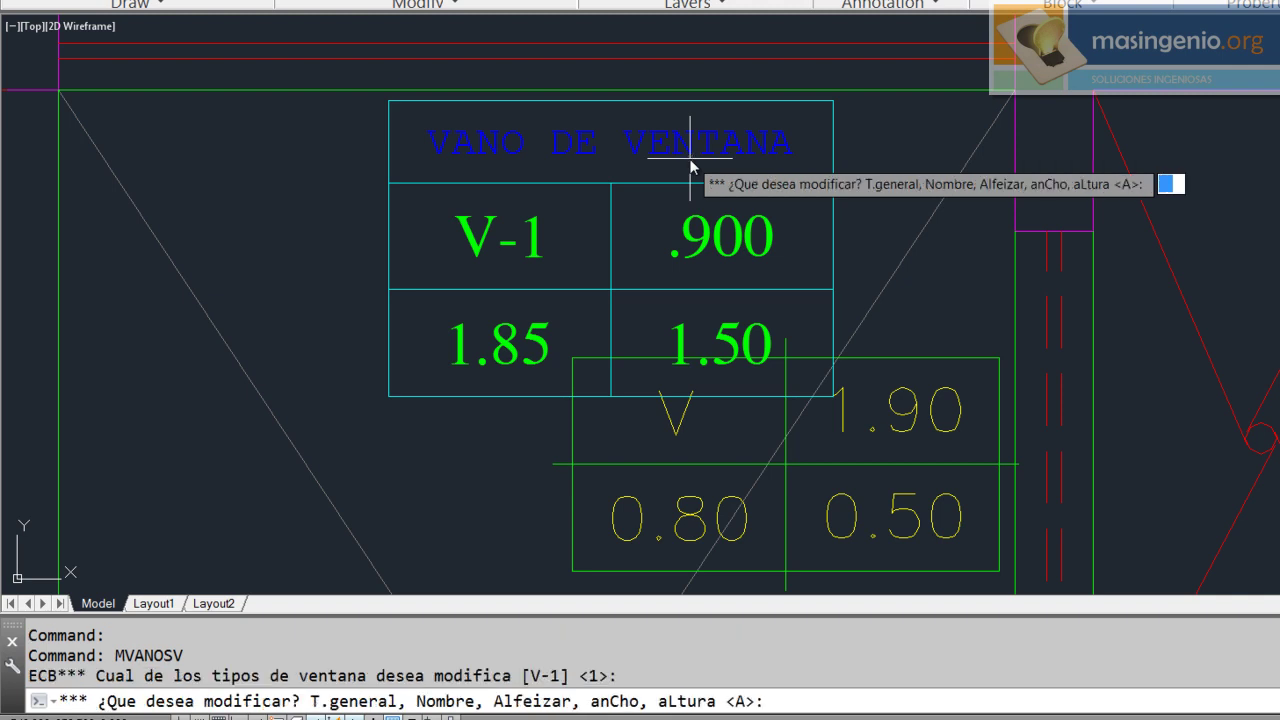
text(T)
key(Return)
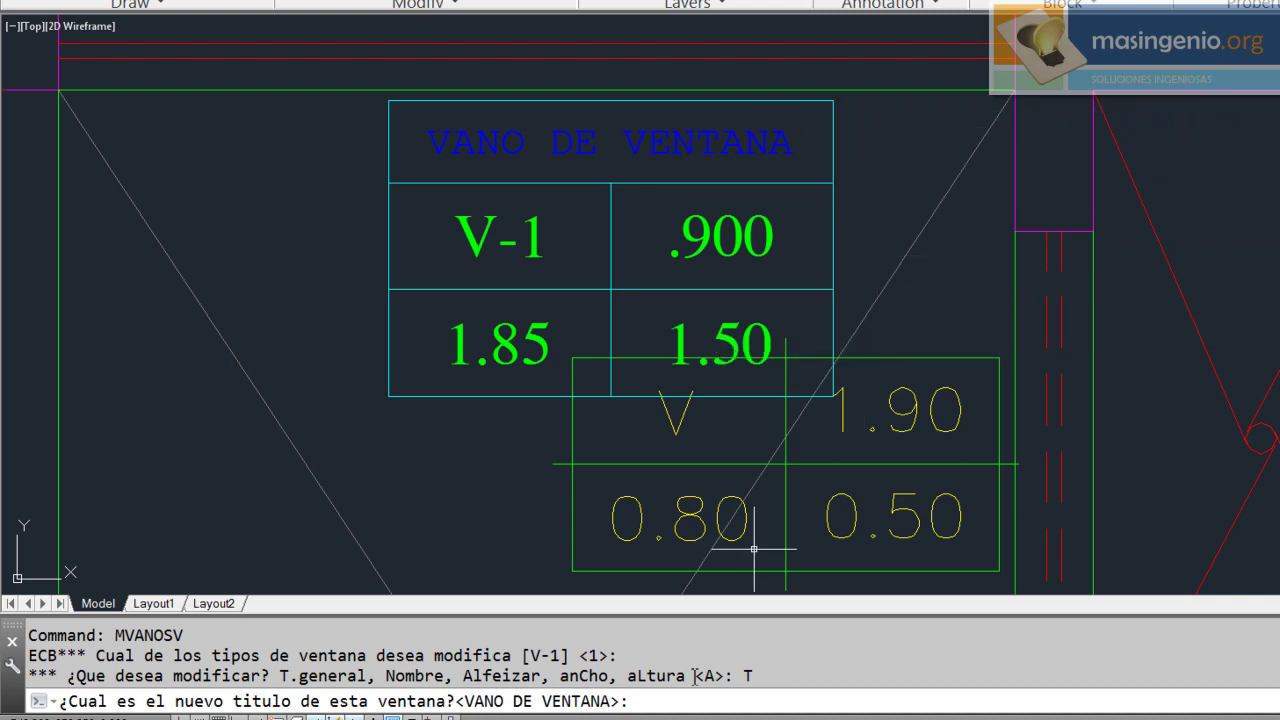
text(VENTANA AL)
text(UMINIO)
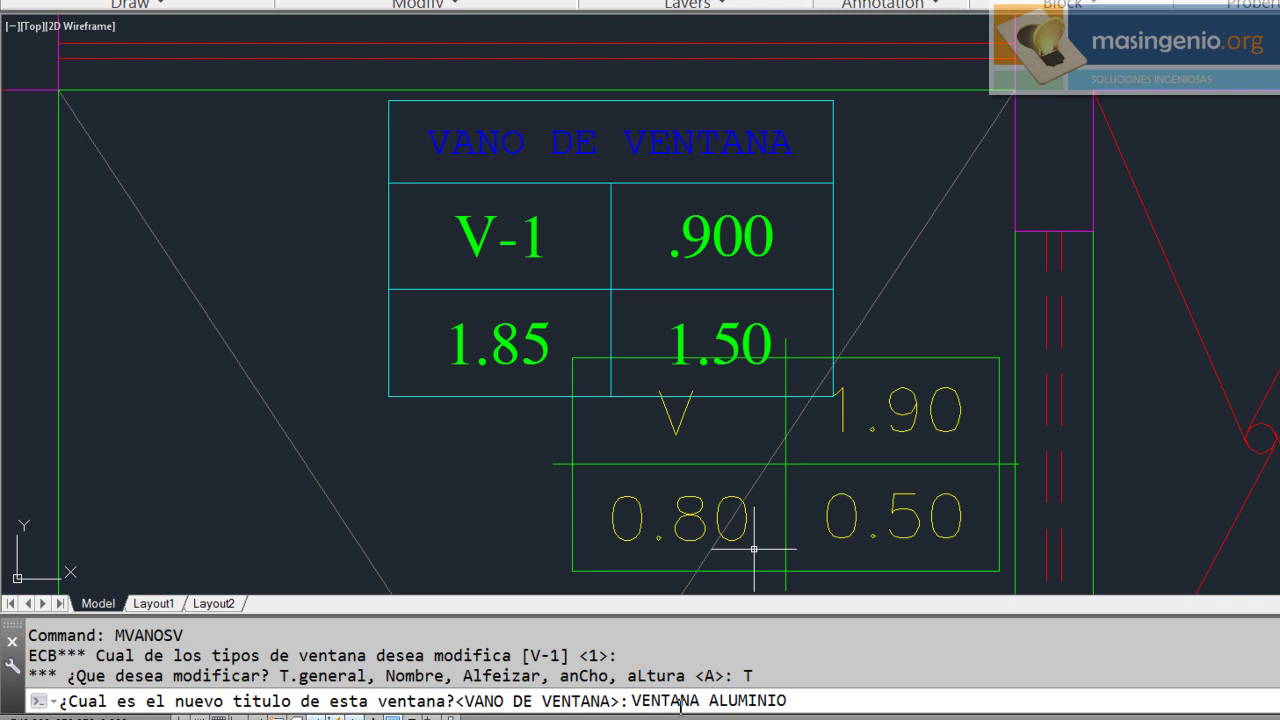
key(Return)
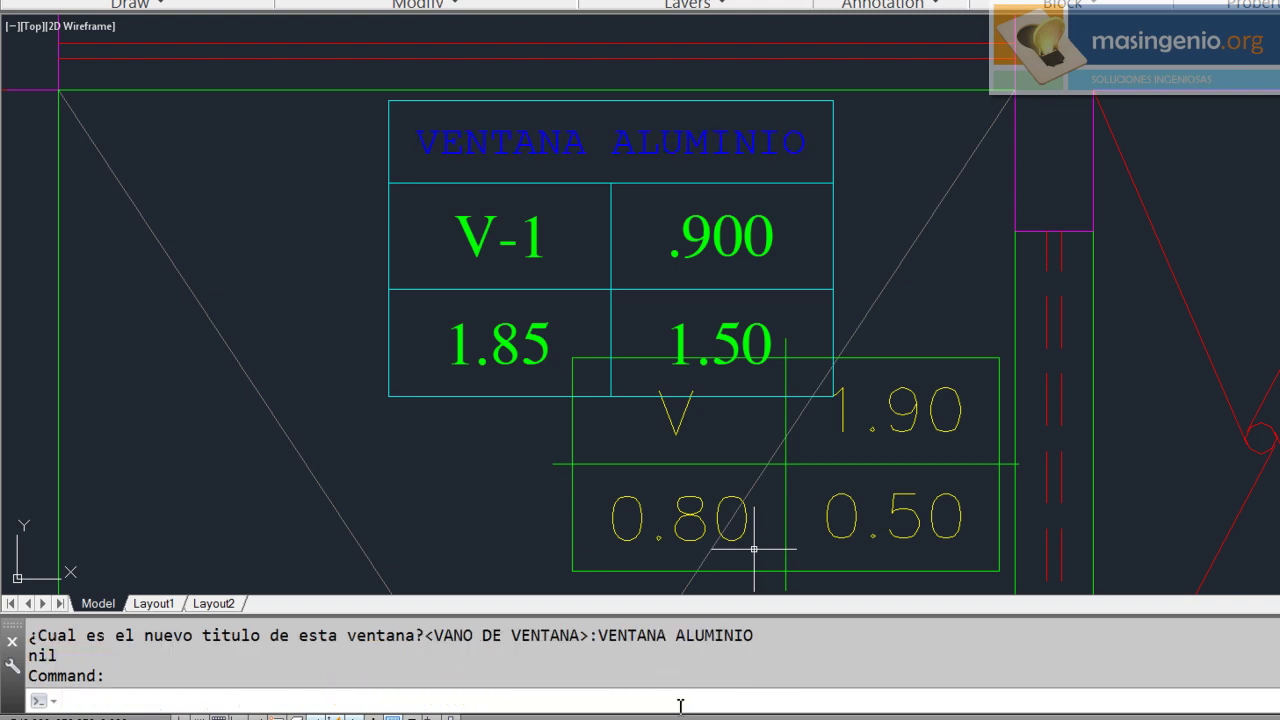
scroll(579, 131, up, 3)
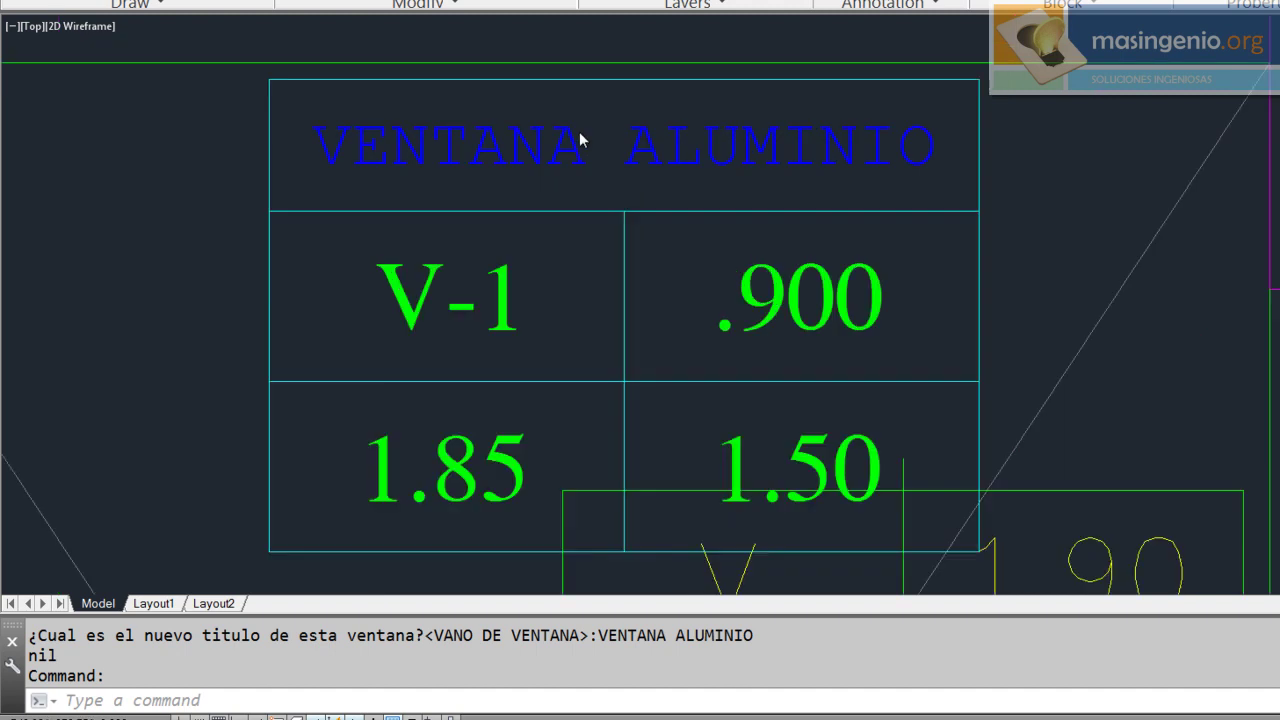
scroll(578, 133, up, 3)
scroll(690, 150, down, 1)
scroll(740, 172, down, 2)
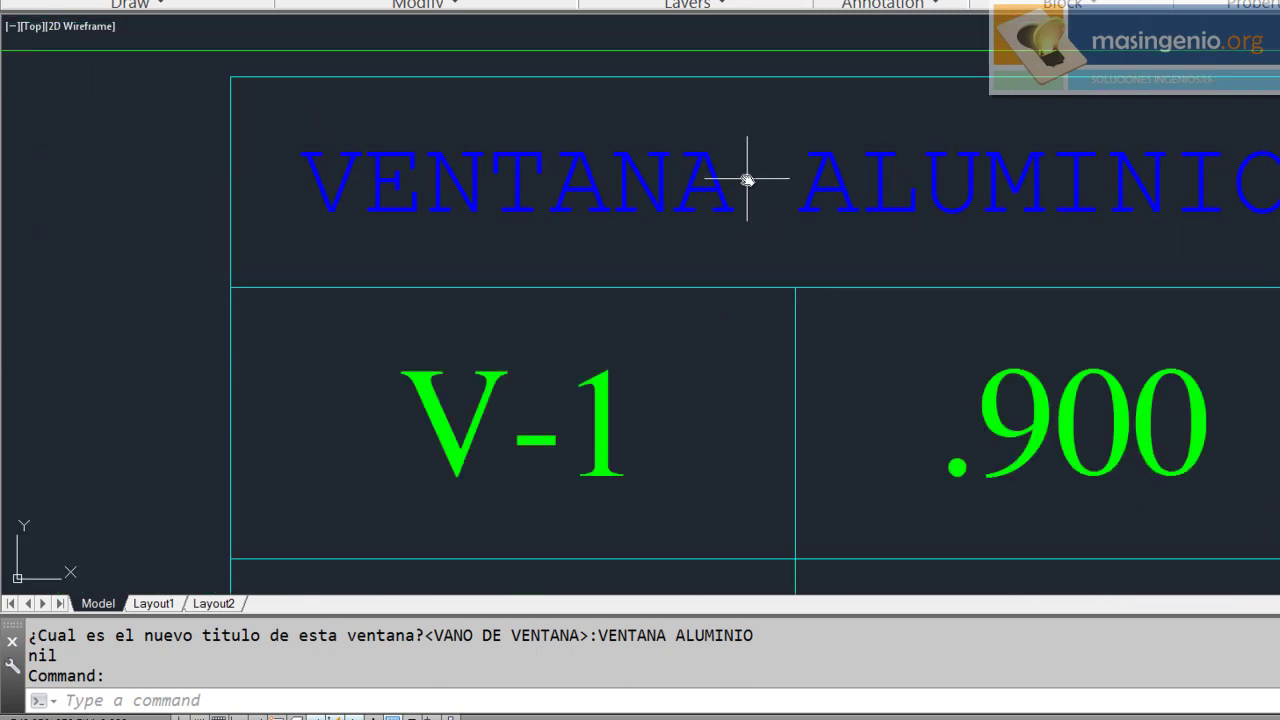
scroll(760, 178, down, 5)
scroll(763, 193, down, 4)
scroll(763, 193, down, 2)
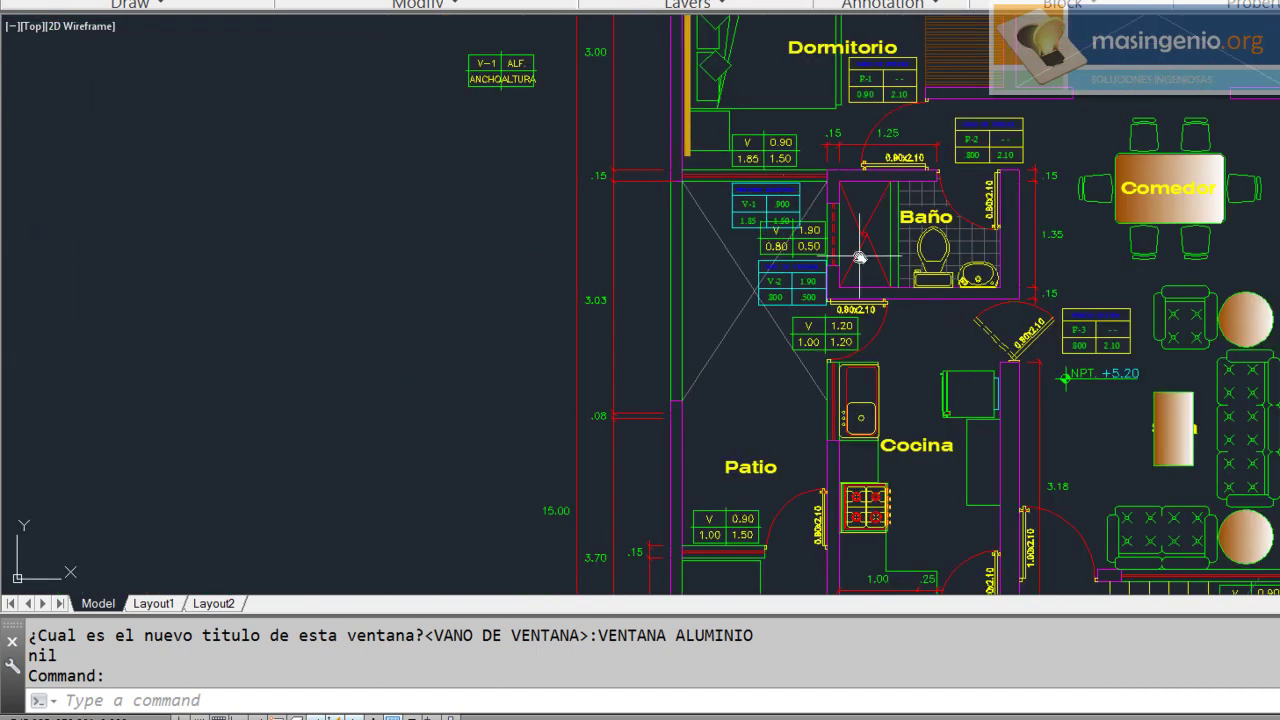
middle_drag(1245, 233, 1020, 300)
scroll(1094, 280, down, 2)
scroll(1106, 291, down, 2)
scroll(1145, 248, up, 3)
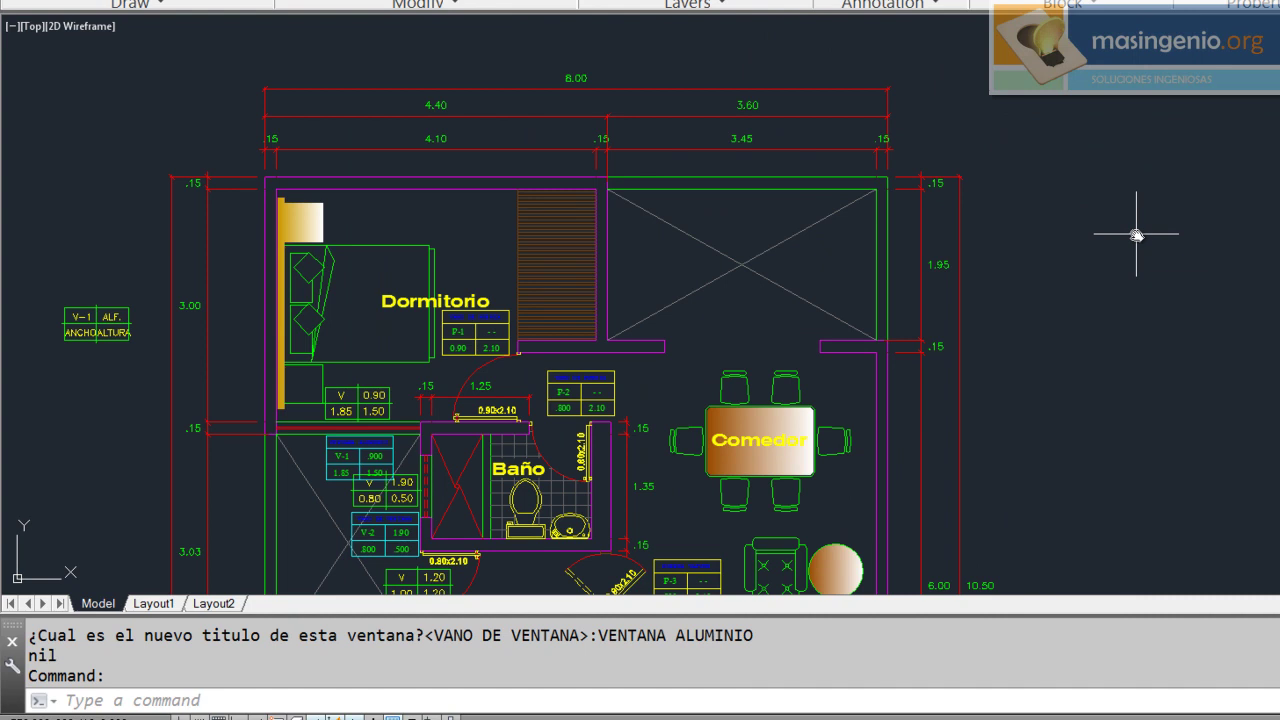
text(TVANOS)
Step: Place the VENTANAS table beside the floor plan and the PUERTAS table below it
key(Return)
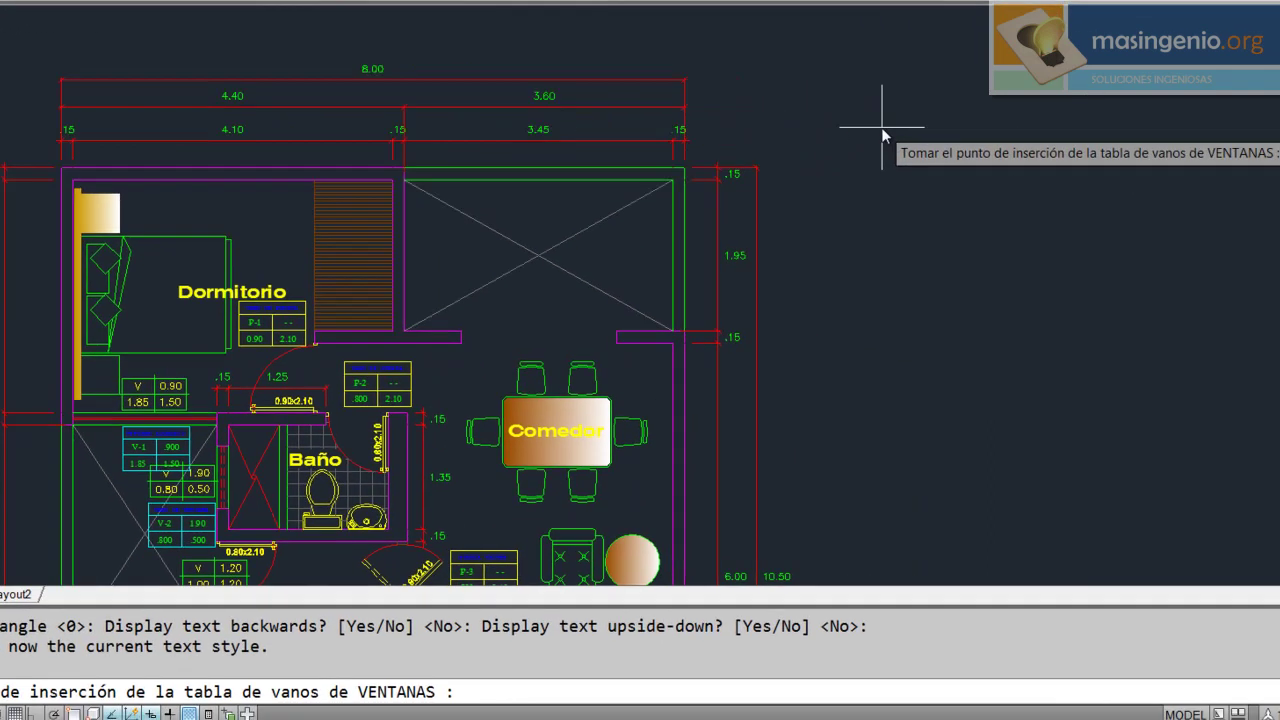
middle_drag(1085, 136, 678, 118)
click(678, 118)
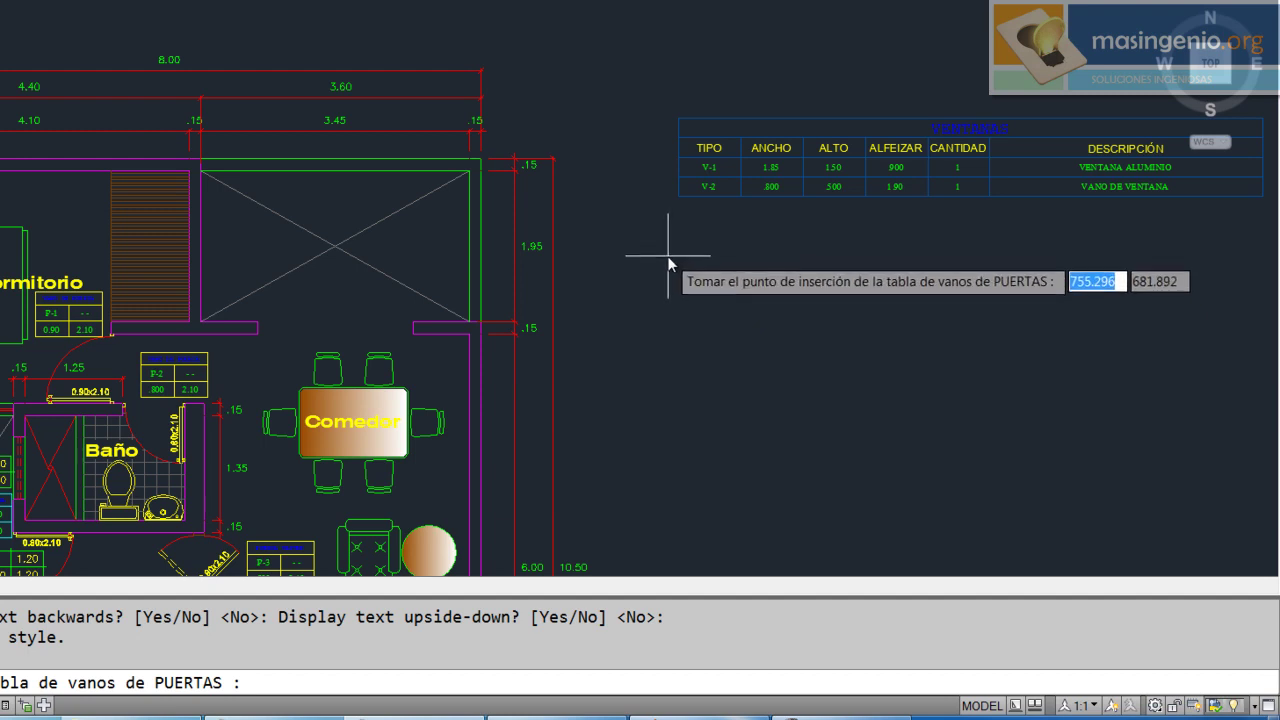
click(668, 262)
Step: Zoom and pan so both schedule tables are framed in view
scroll(897, 271, up, 5)
scroll(789, 304, down, 2)
scroll(614, 329, down, 2)
scroll(662, 160, up, 2)
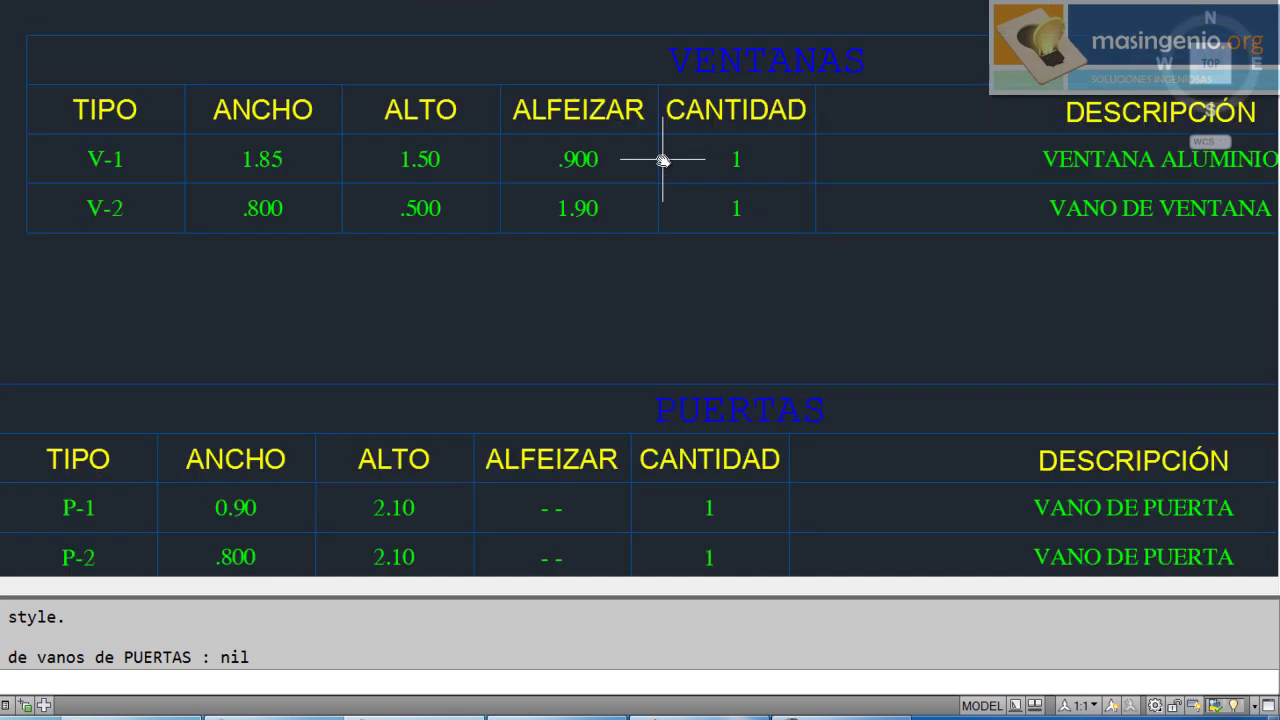
scroll(780, 245, down, 2)
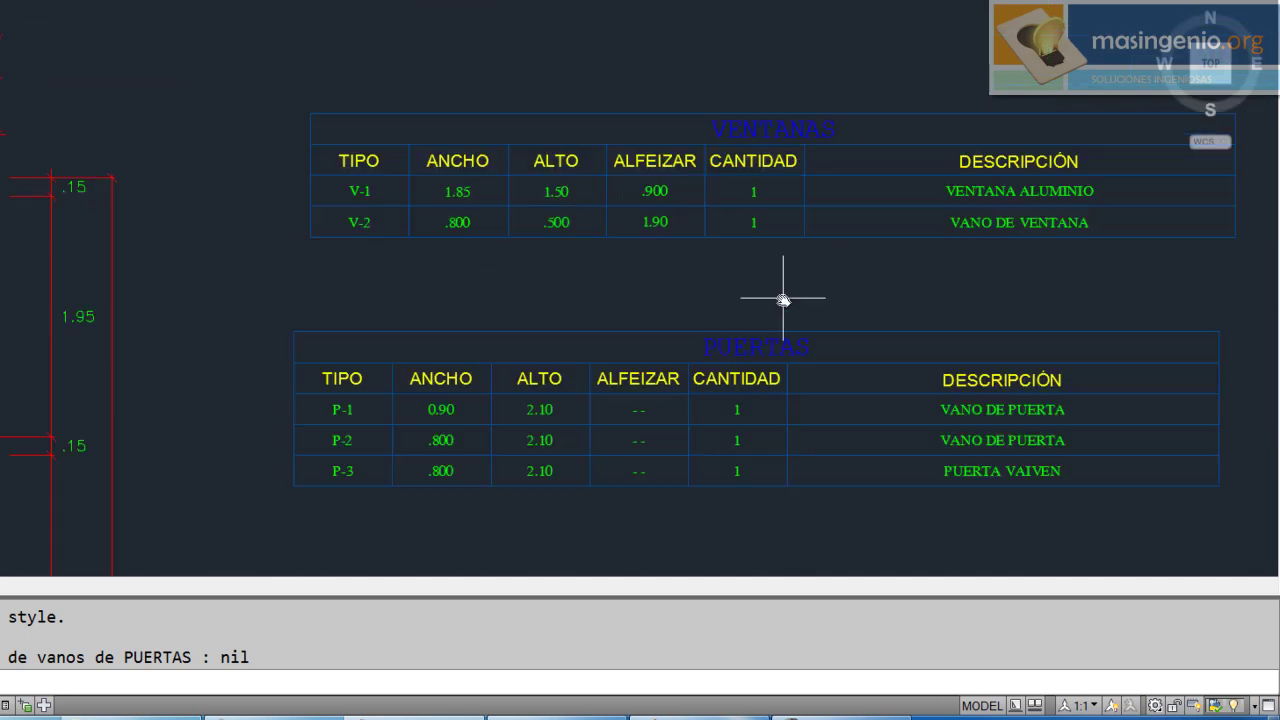
scroll(846, 389, up, 2)
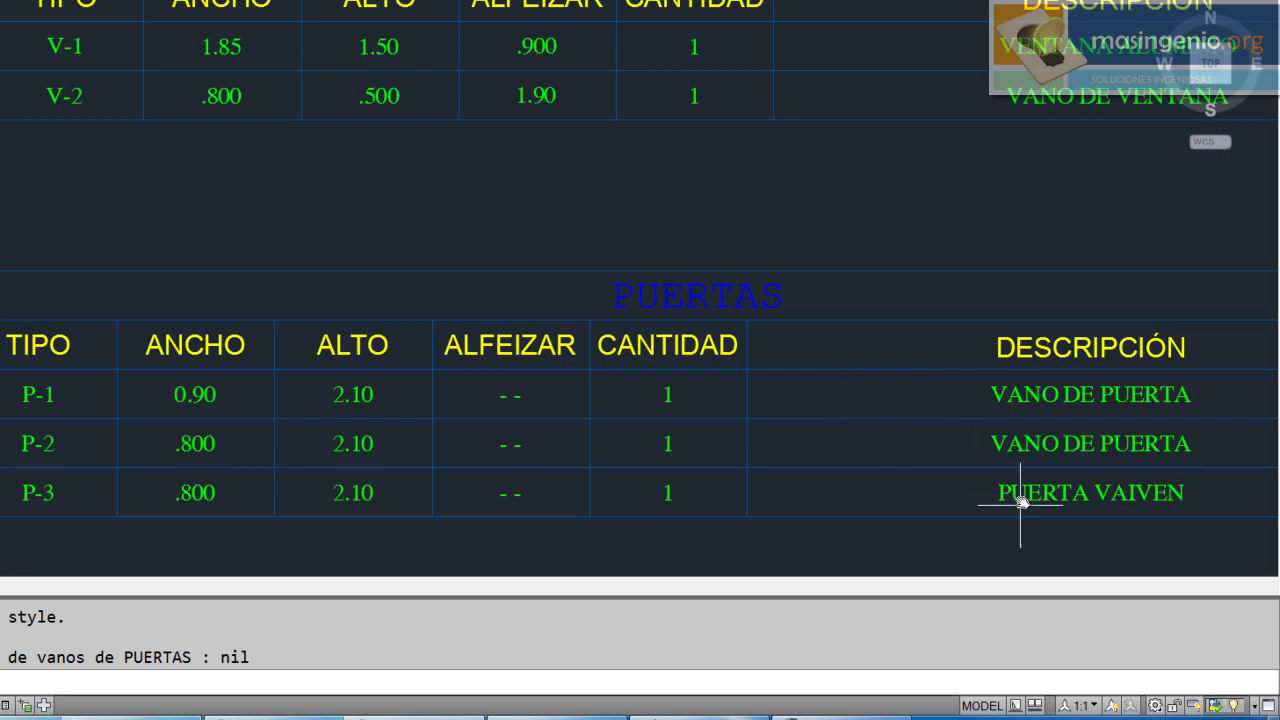
scroll(1003, 350, down, 2)
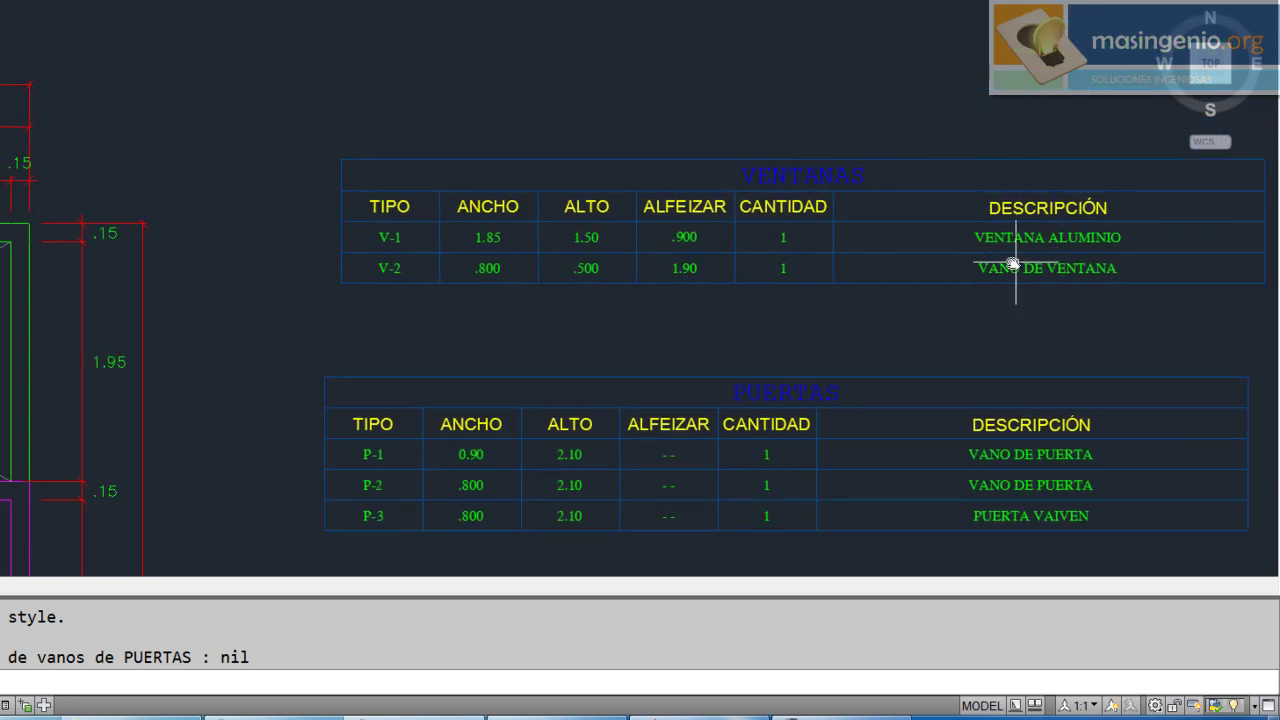
scroll(1043, 233, up, 2)
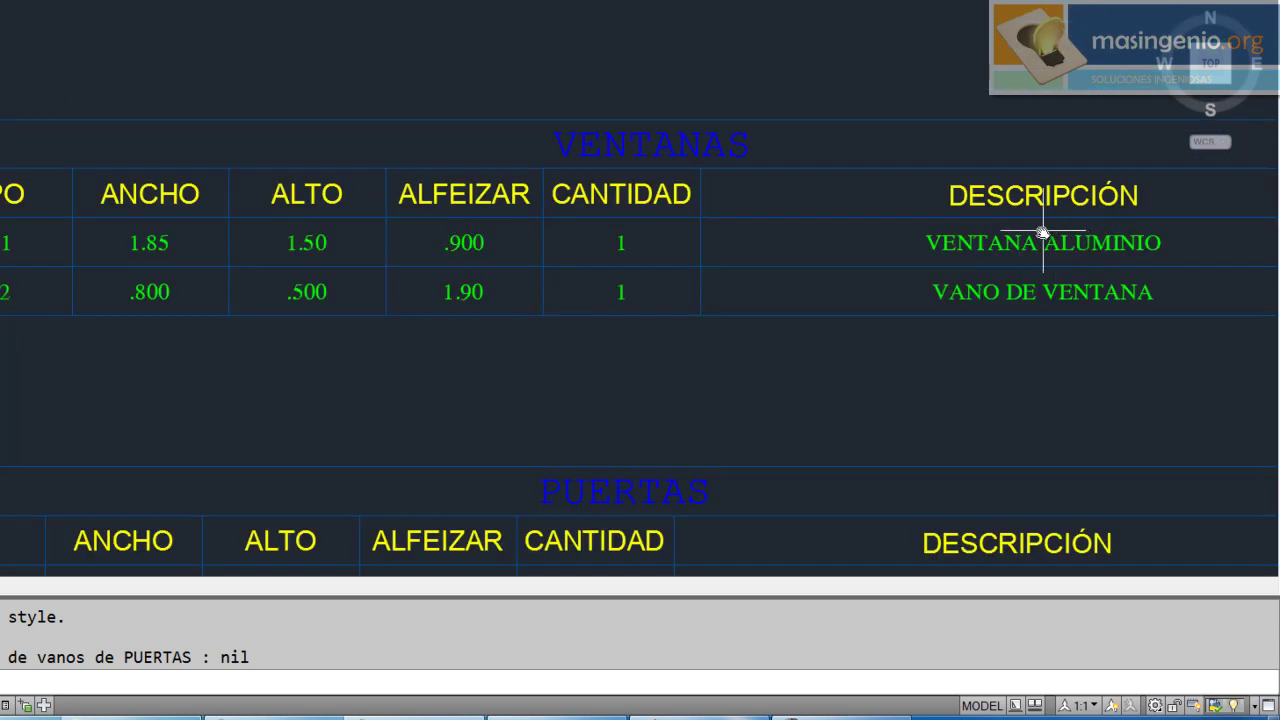
scroll(257, 240, down, 1)
scroll(274, 309, down, 1)
scroll(323, 314, up, 1)
middle_drag(323, 314, 408, 298)
mouse_move(620, 372)
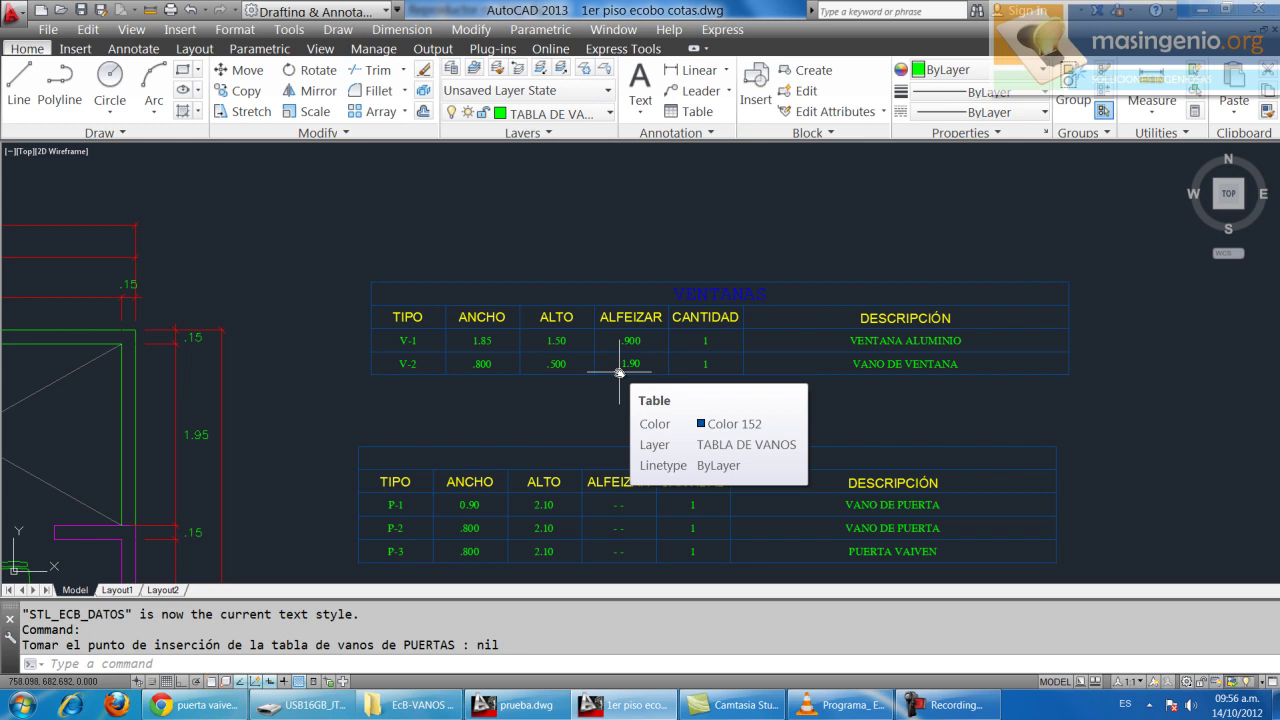
Step: Export the VENTANAS schedule table to Excel with EXPTBLPOV
text(E)
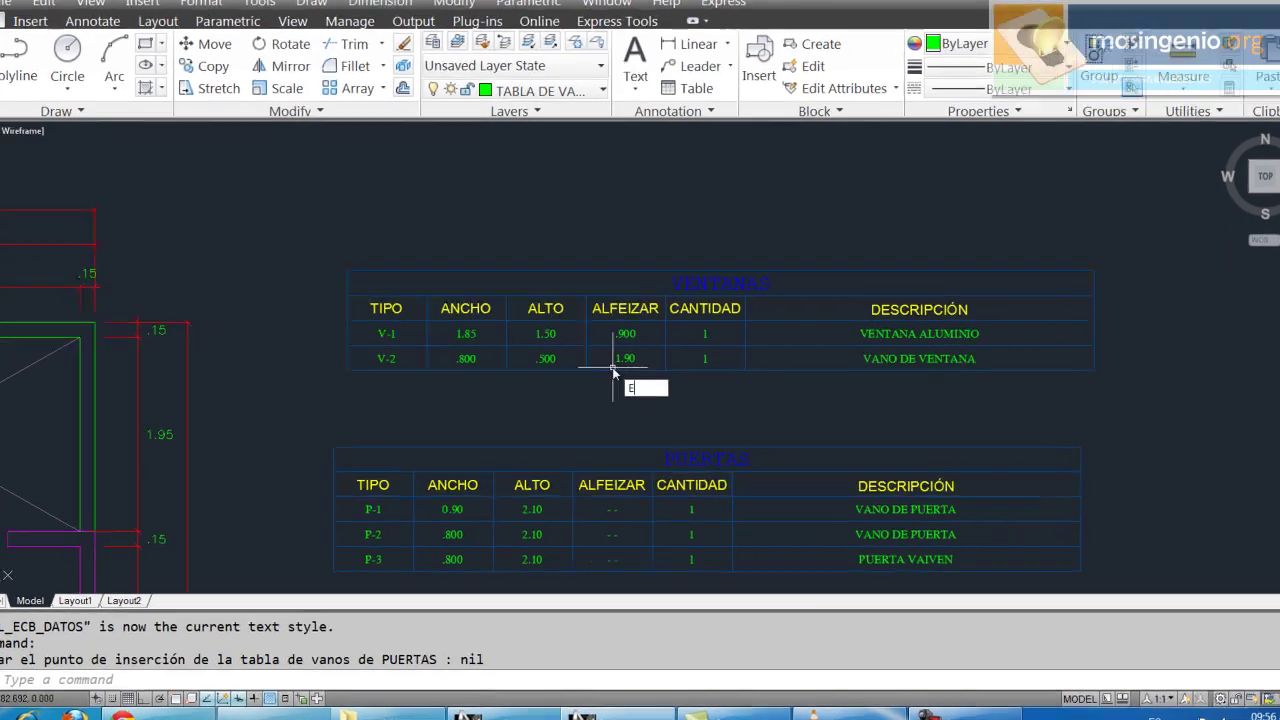
text(XP)
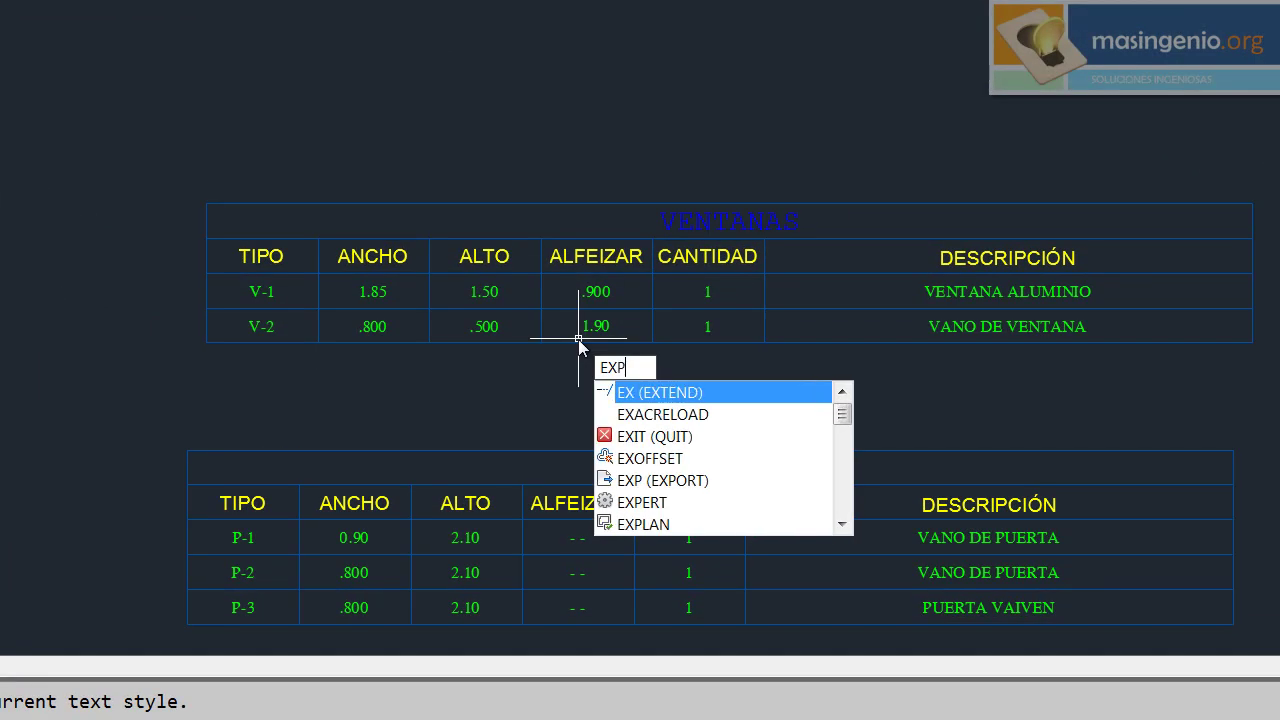
text(TBL)
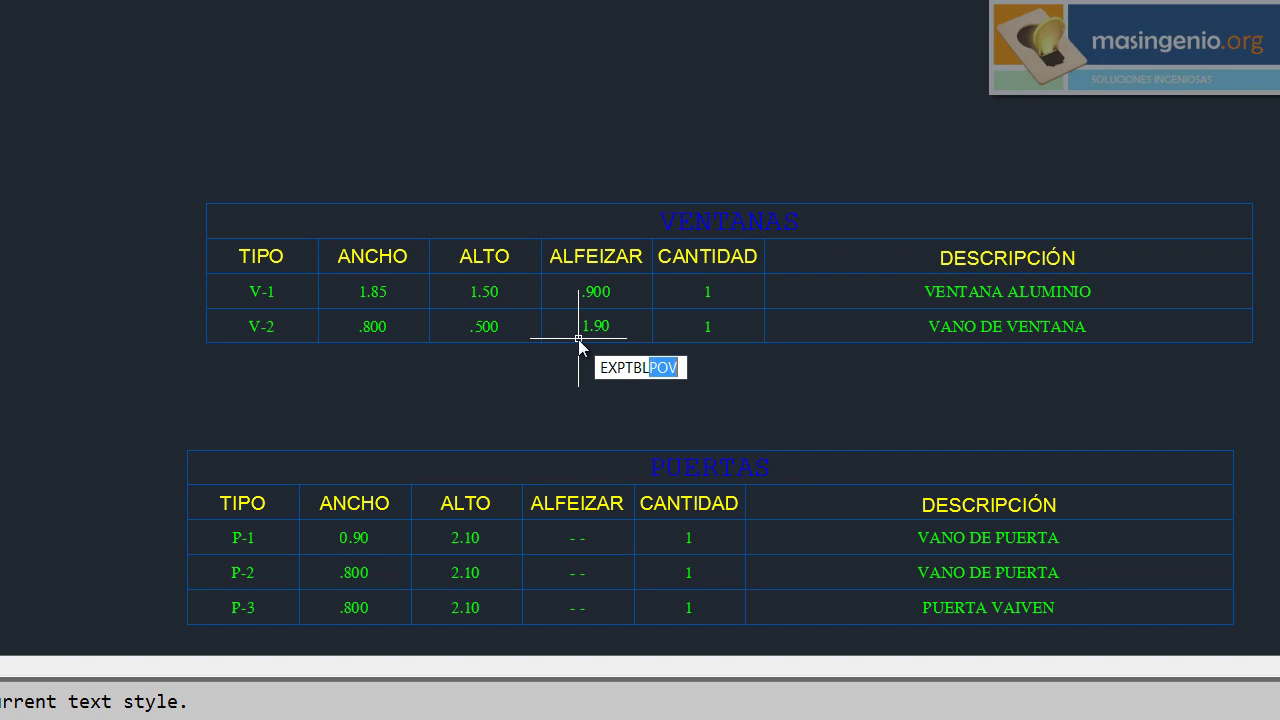
text(POV)
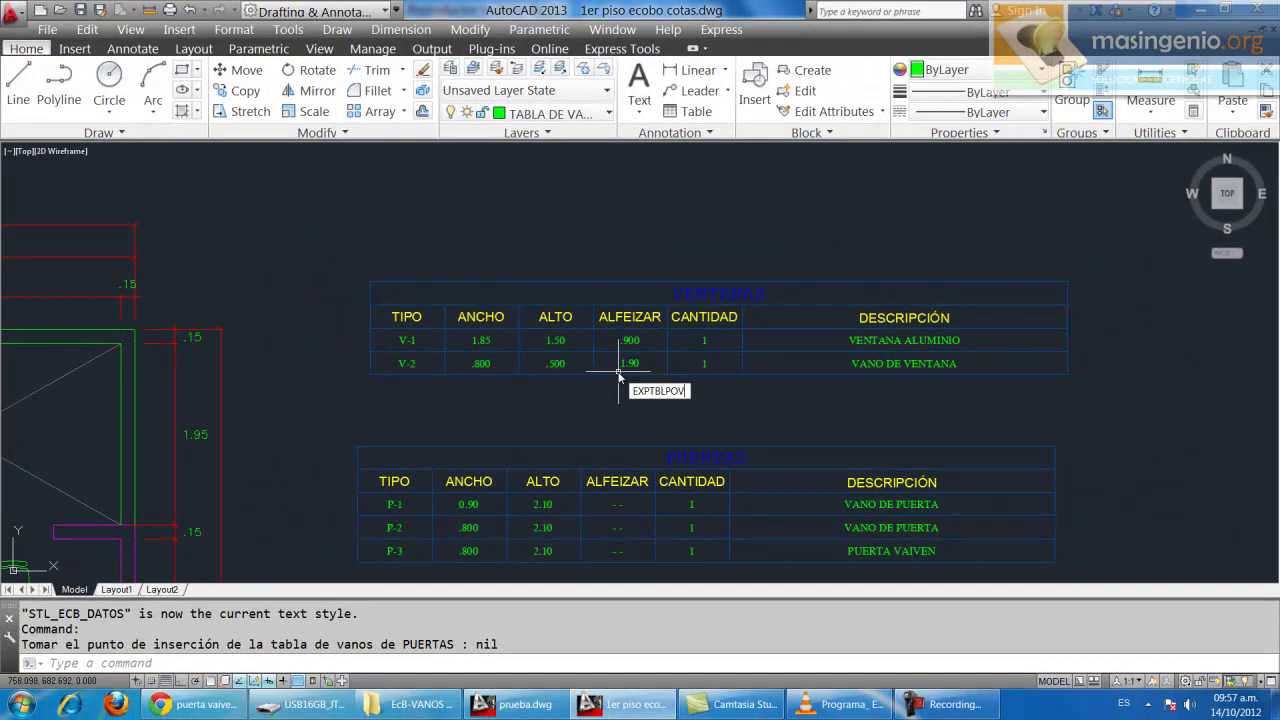
key(Return)
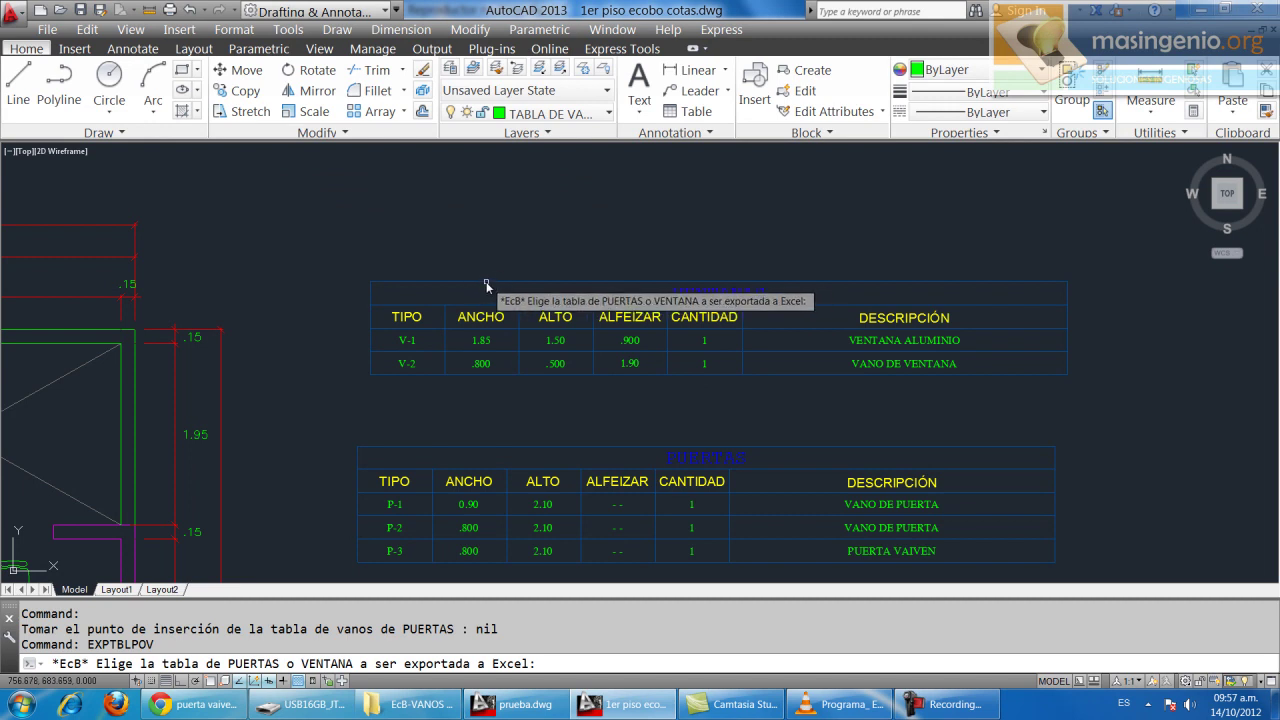
click(486, 281)
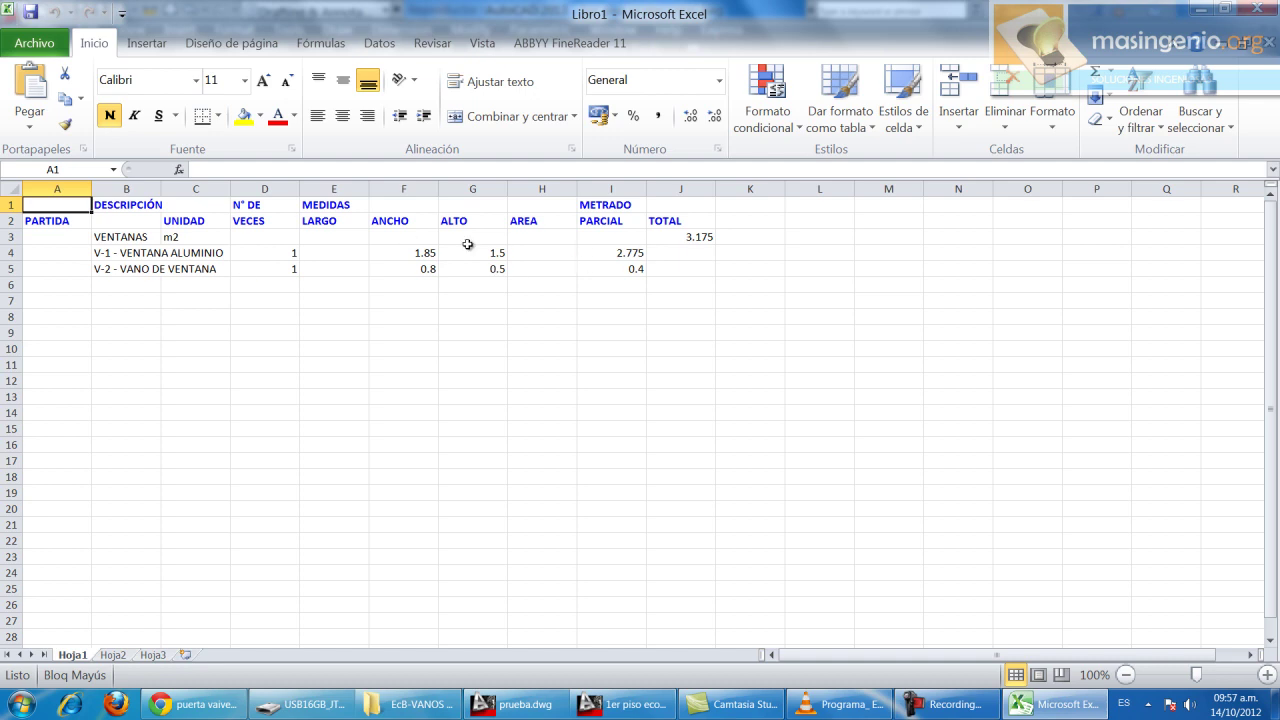
Step: Minimize the Libro1 workbook to return to the AutoCAD drawing
click(1199, 13)
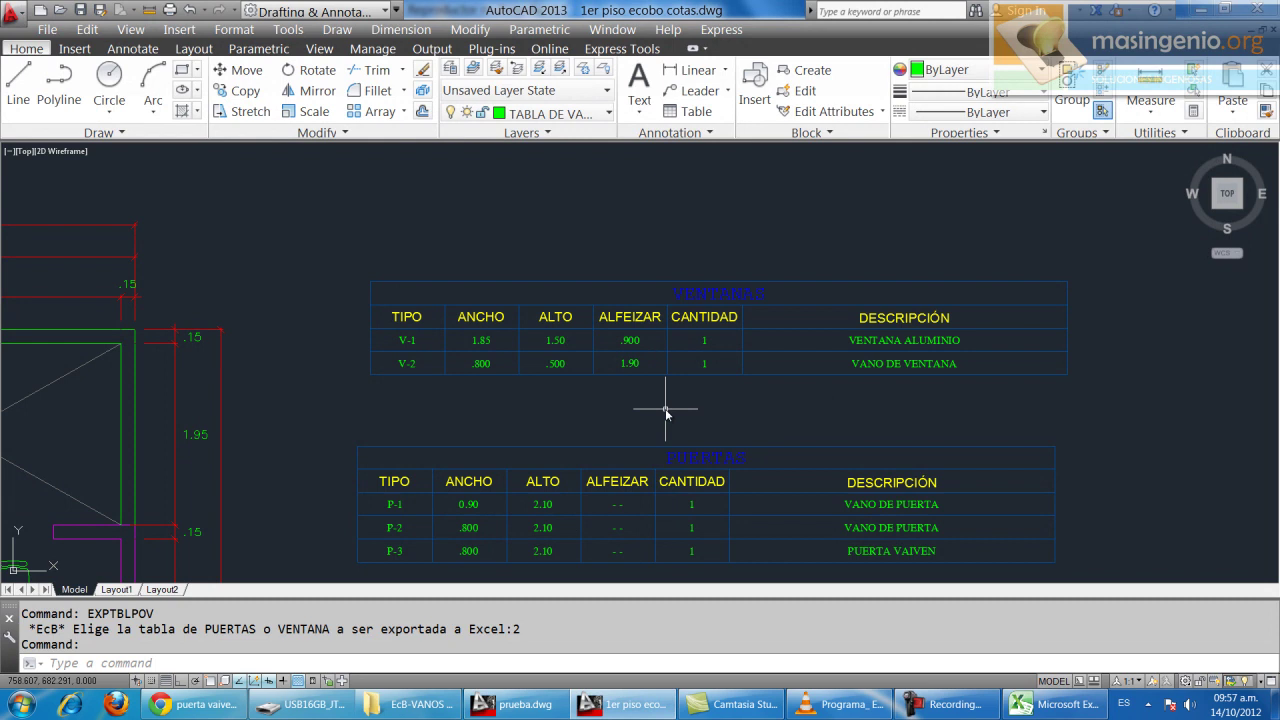
Step: Export the PUERTAS table to Excel and view it in workbook Libro2
text(e)
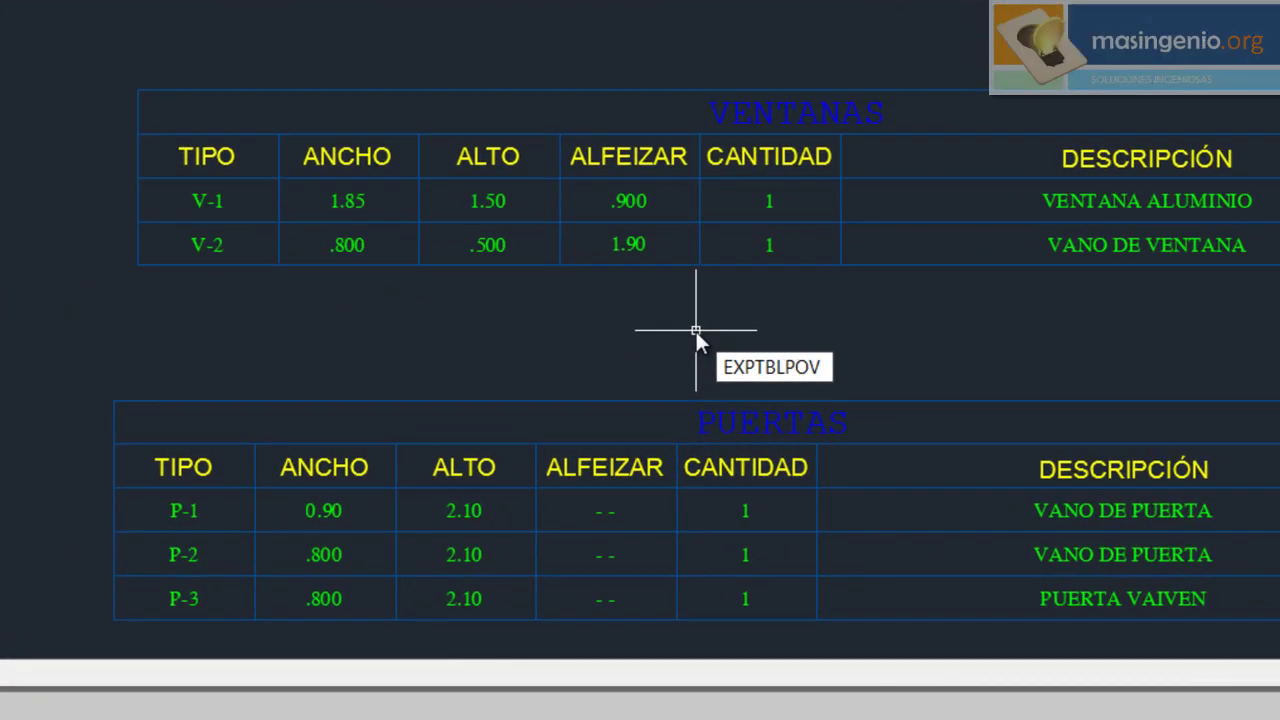
key(Return)
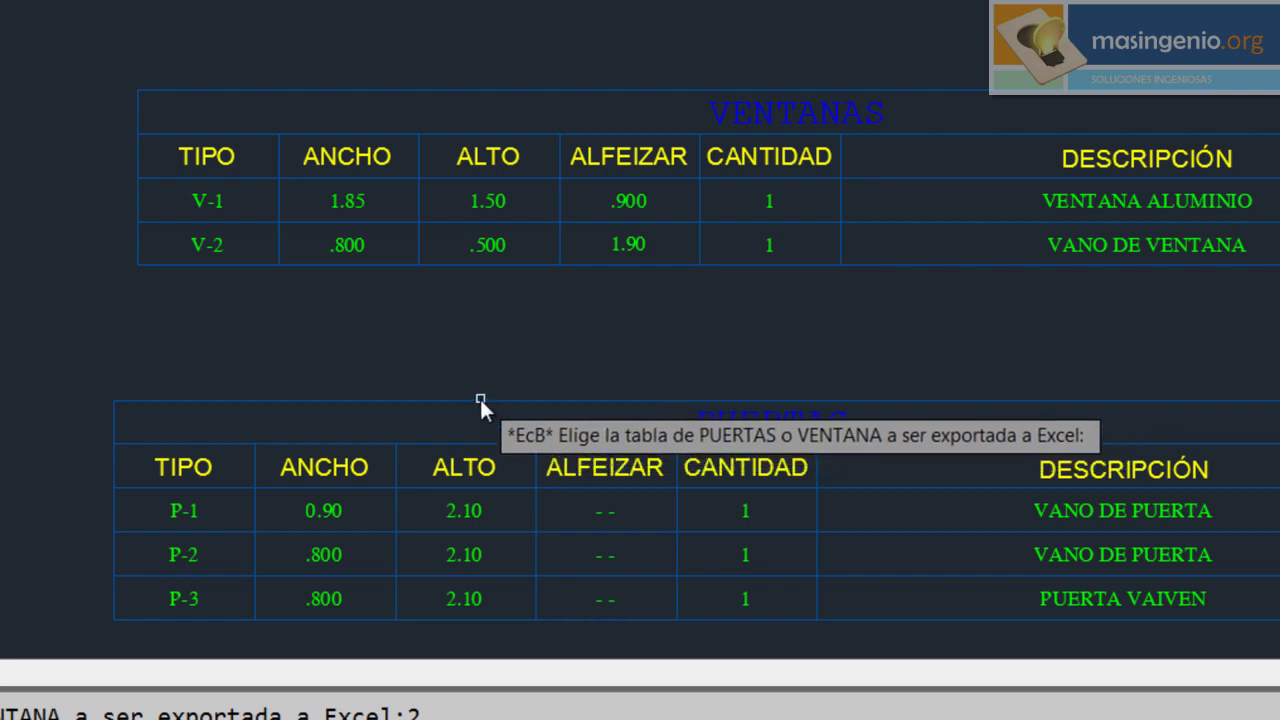
click(333, 404)
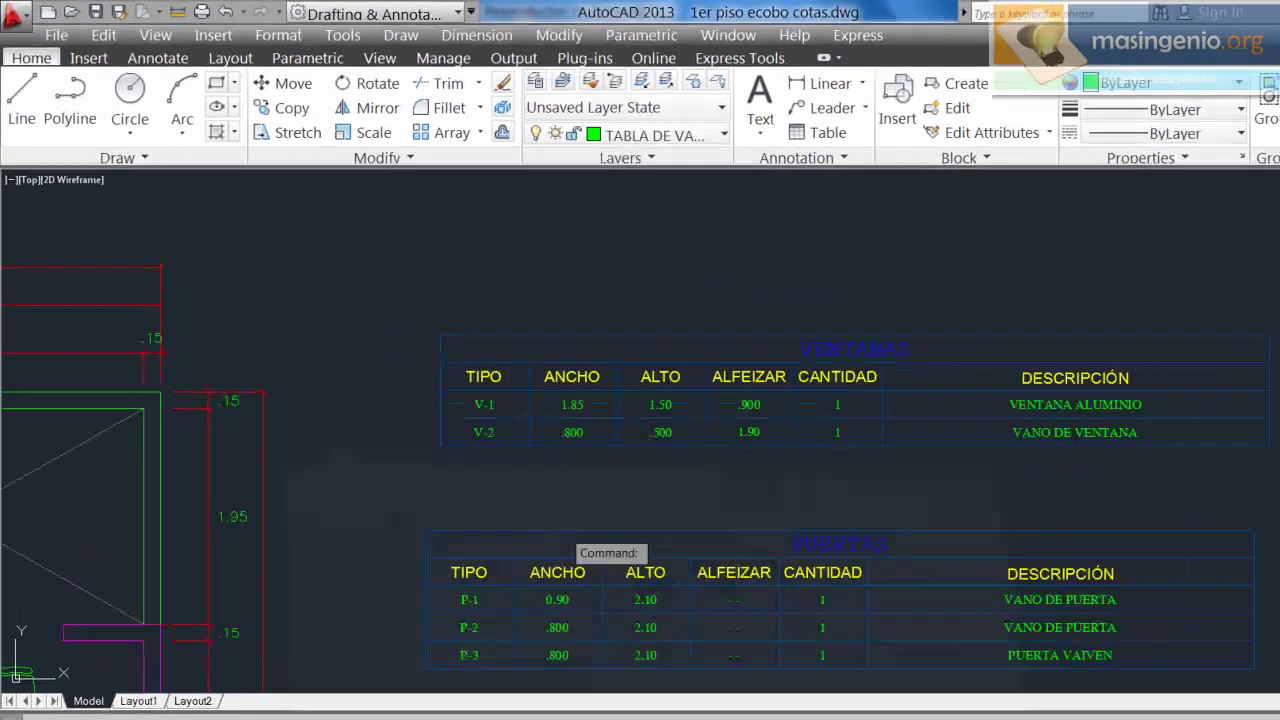
click(1062, 705)
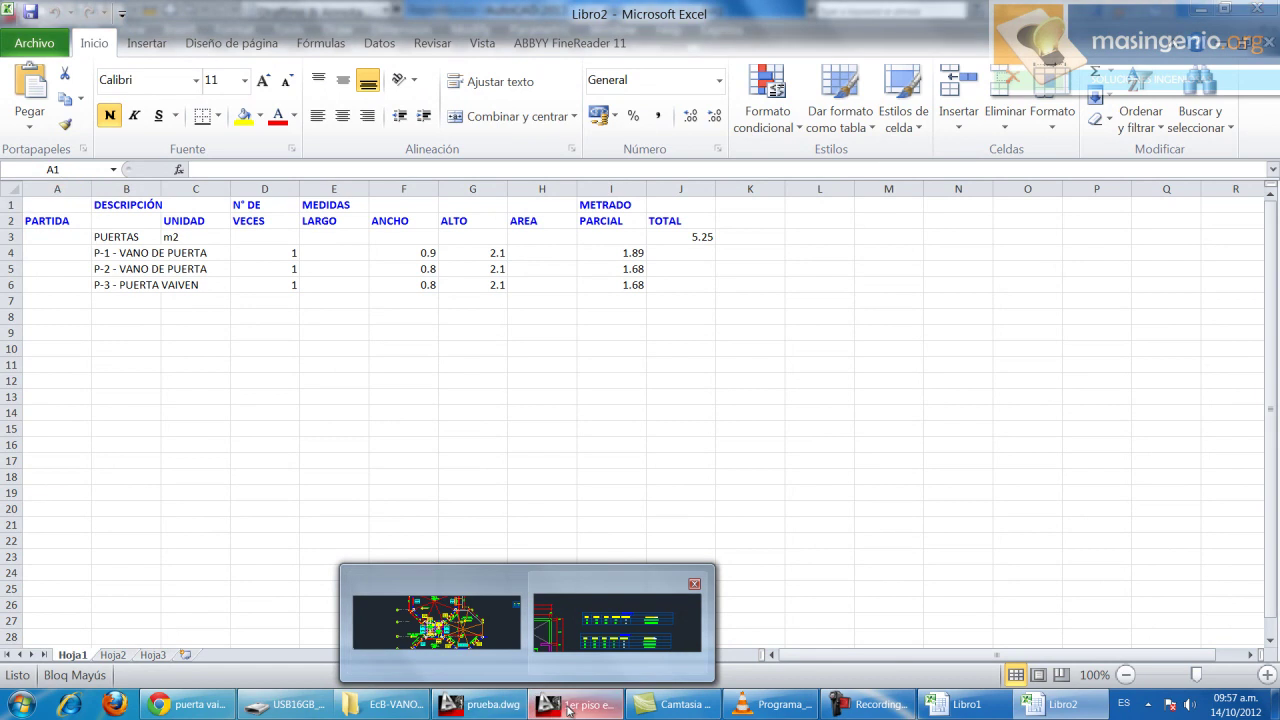
Step: Switch from Libro2 back to the AutoCAD drawing
click(632, 608)
mouse_move(762, 284)
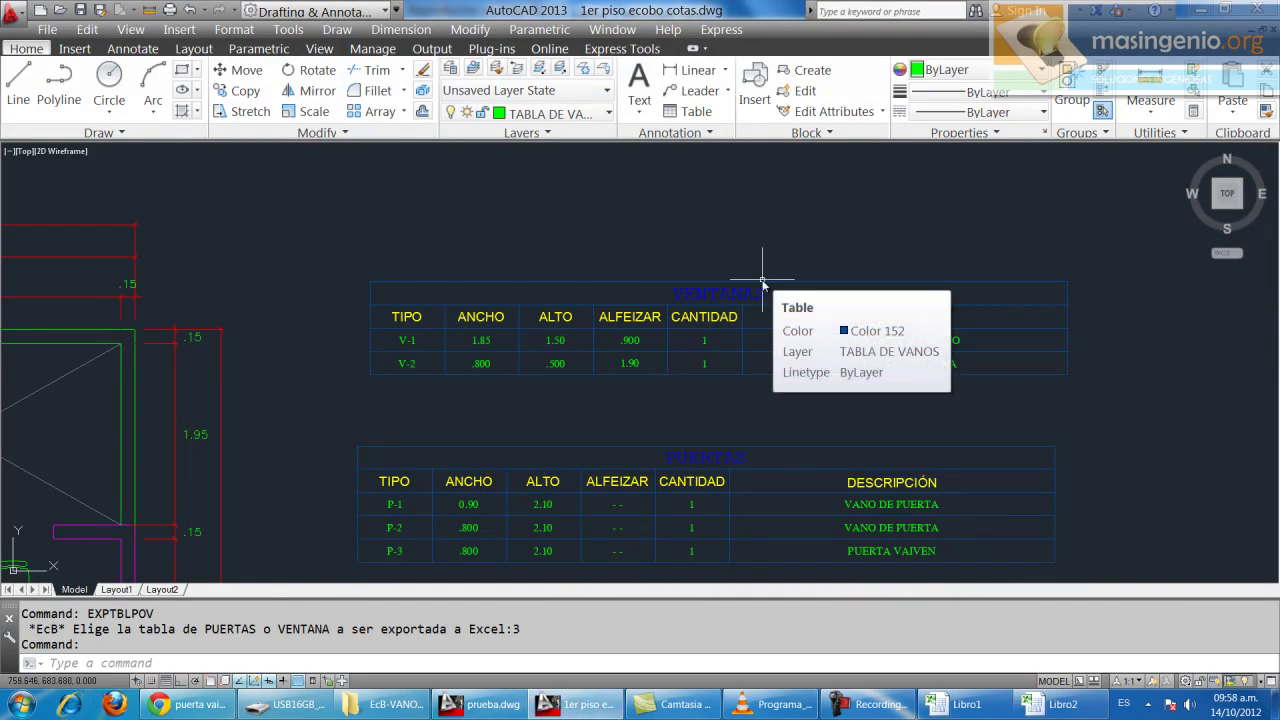